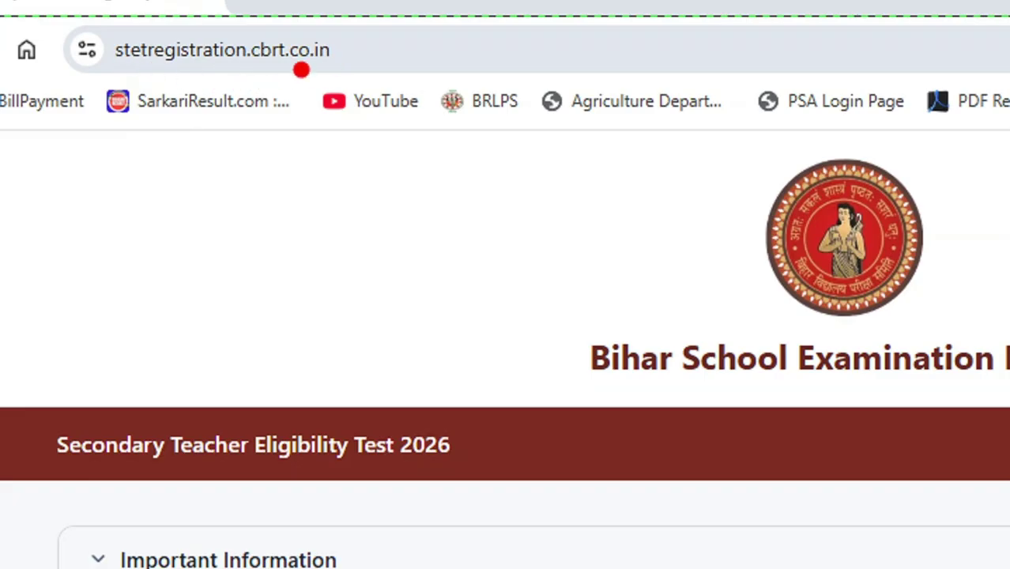
Step: Examine the test's home page information and key dates, expanding the Examination Fee and Qualifying Marks sections
drag(226, 28, 296, 1)
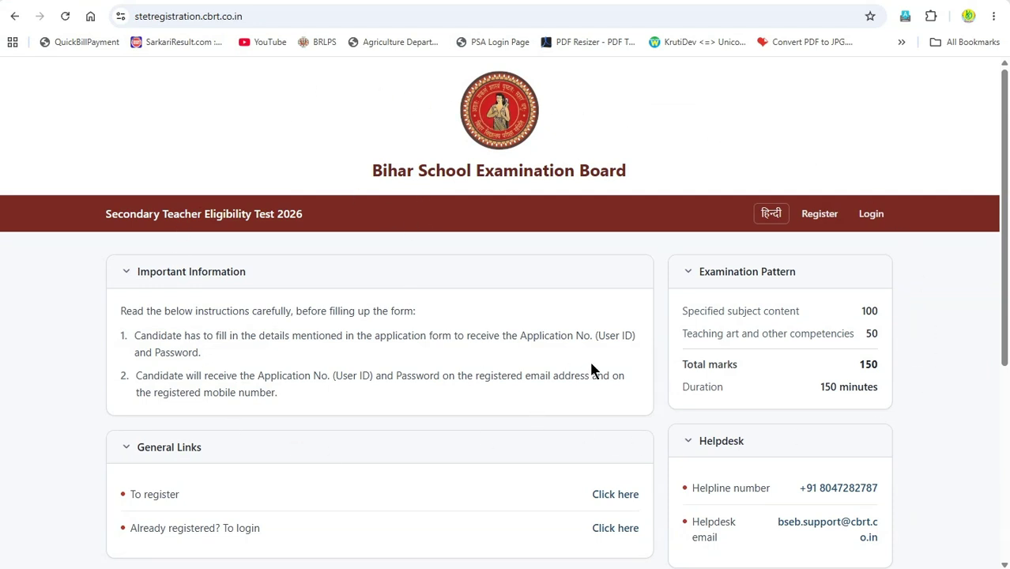
scroll(518, 226, down, 2)
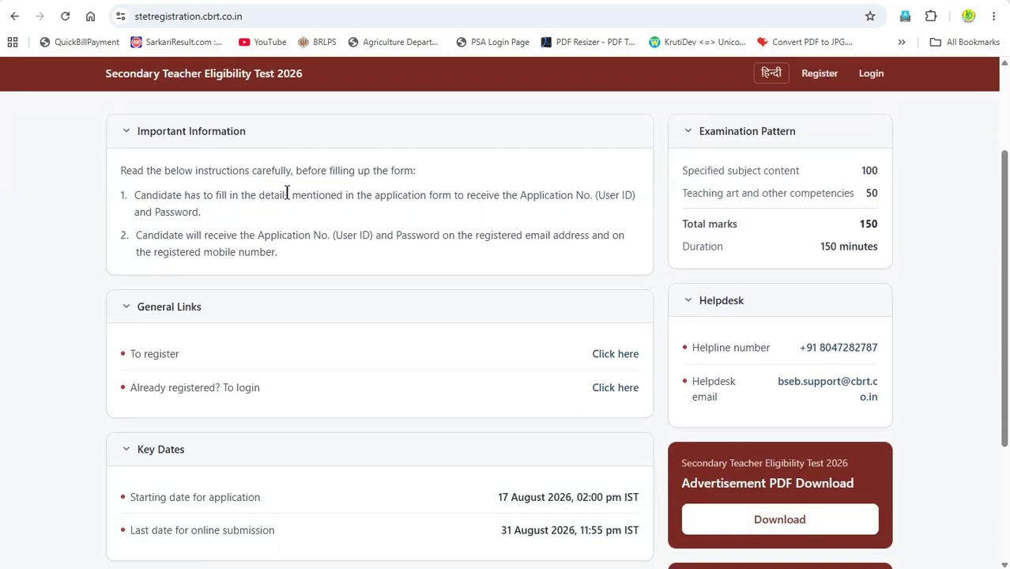
scroll(216, 276, down, 1)
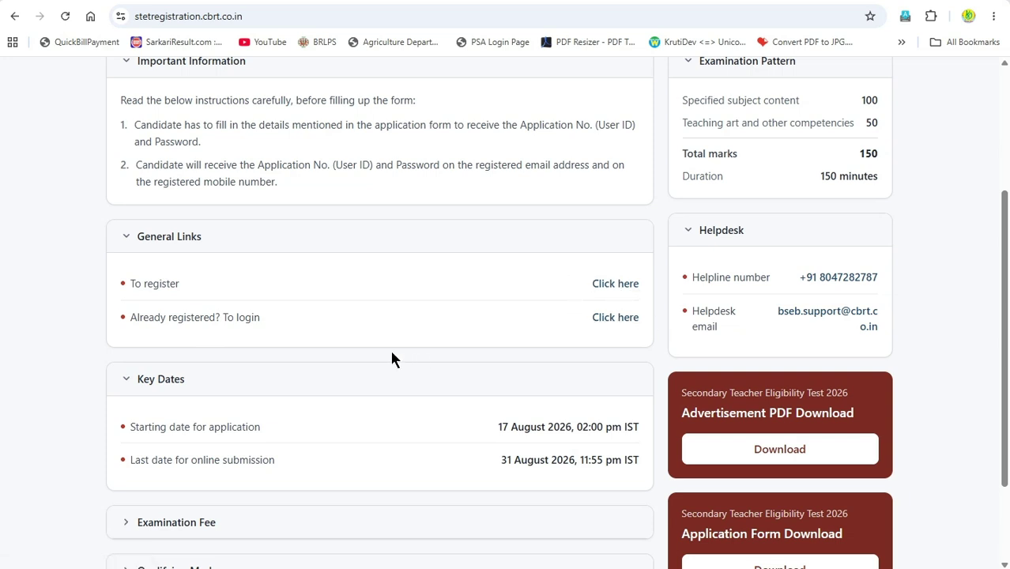
scroll(343, 320, down, 3)
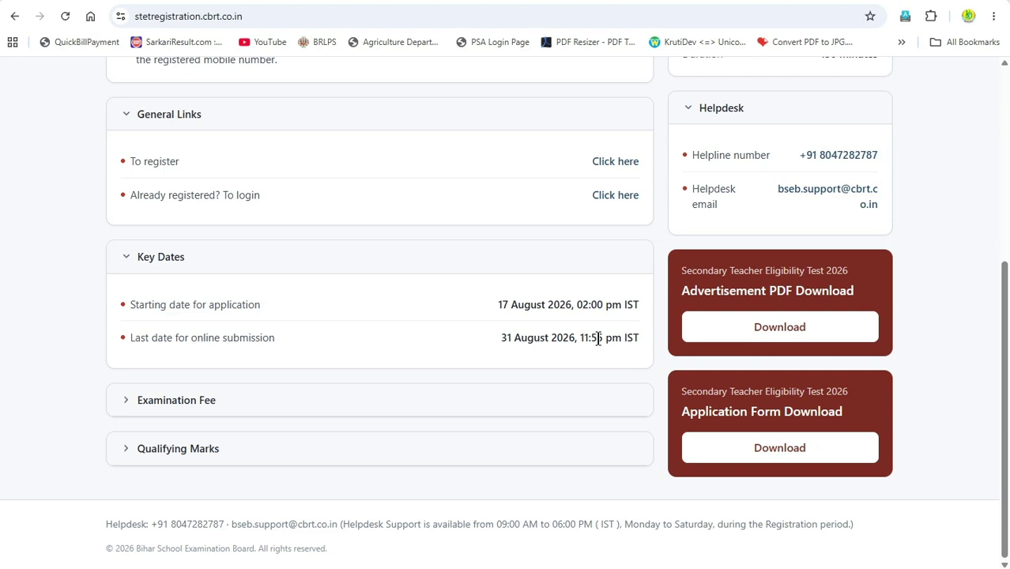
click(131, 403)
scroll(130, 403, down, 2)
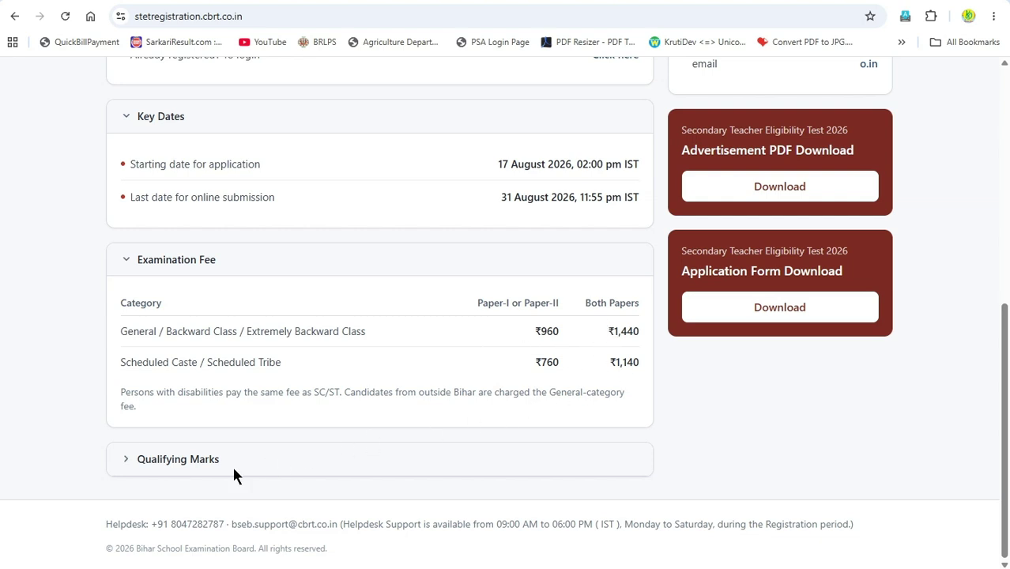
click(125, 458)
scroll(156, 431, down, 2)
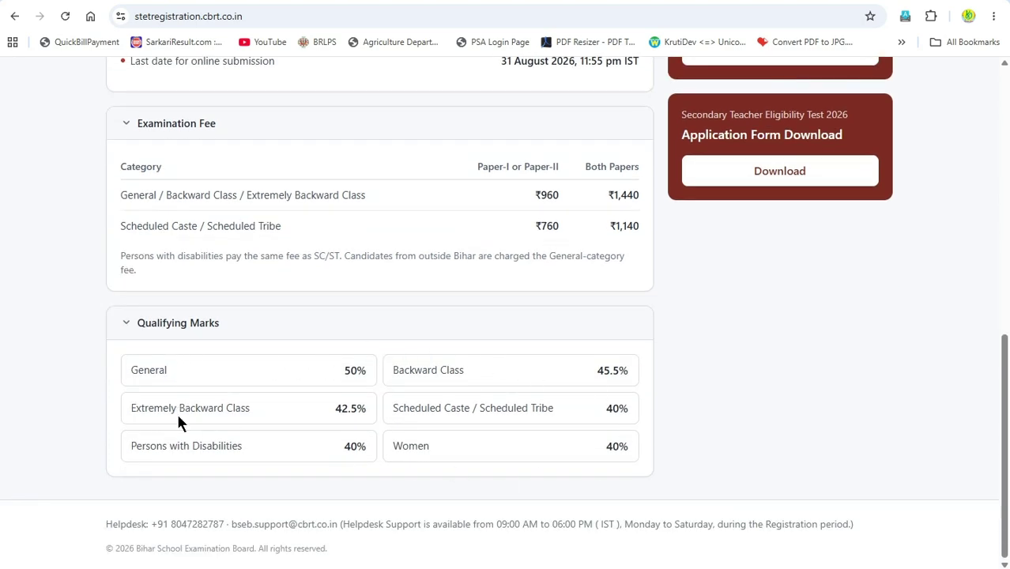
scroll(557, 446, up, 8)
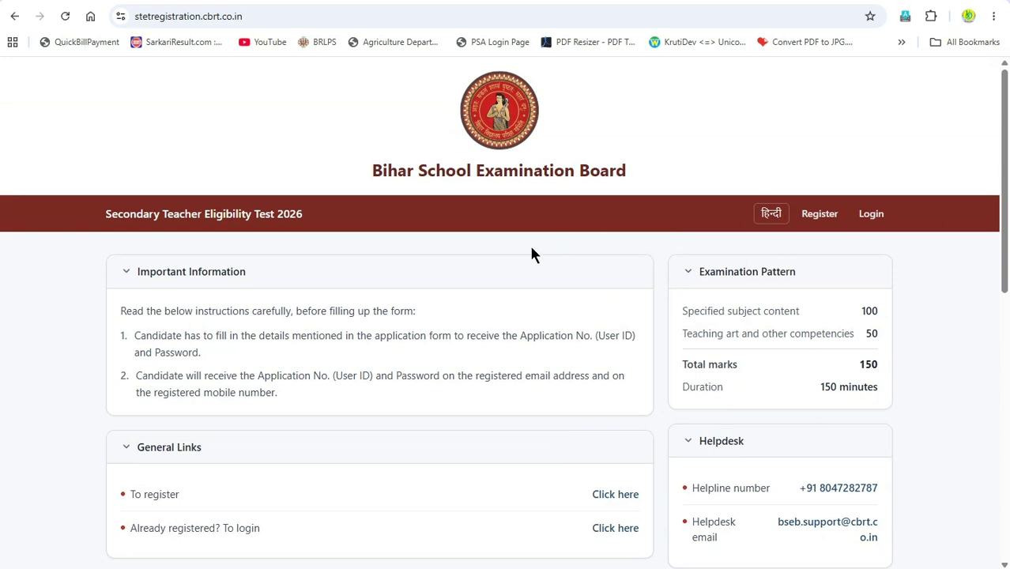
Step: Open the new candidate registration form and go through its first, middle and last name fields
scroll(630, 389, down, 2)
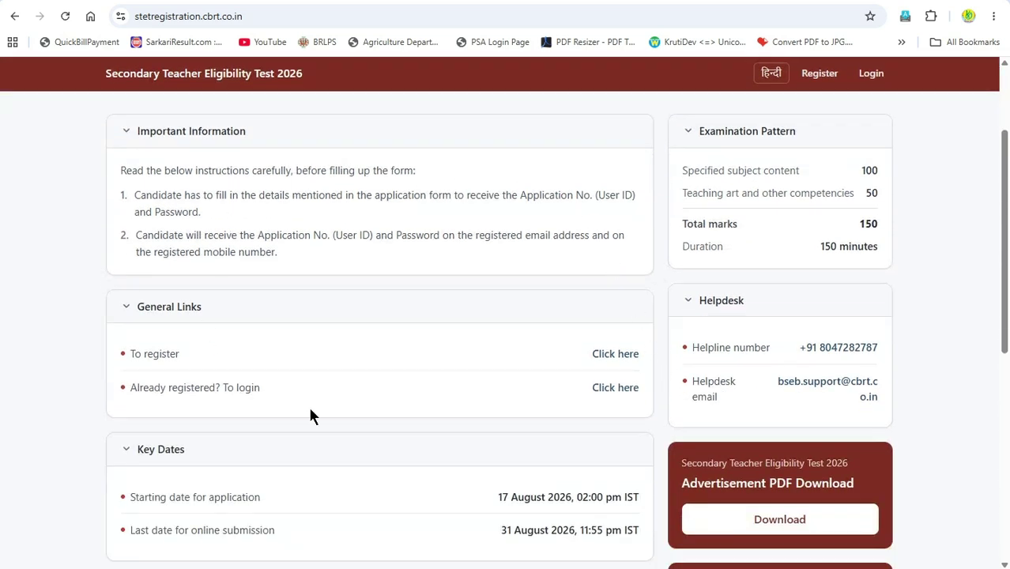
click(607, 354)
click(293, 230)
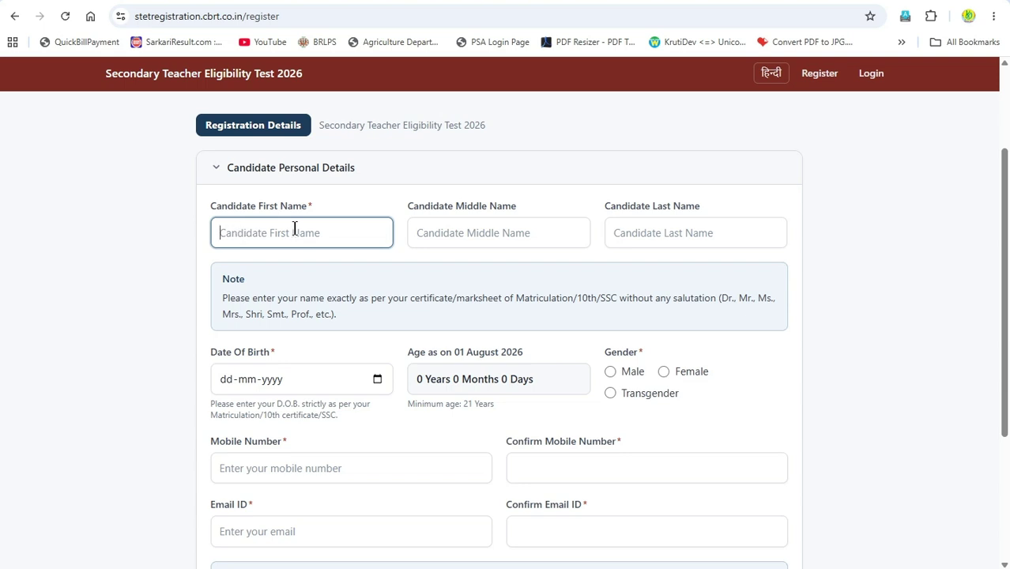
click(452, 233)
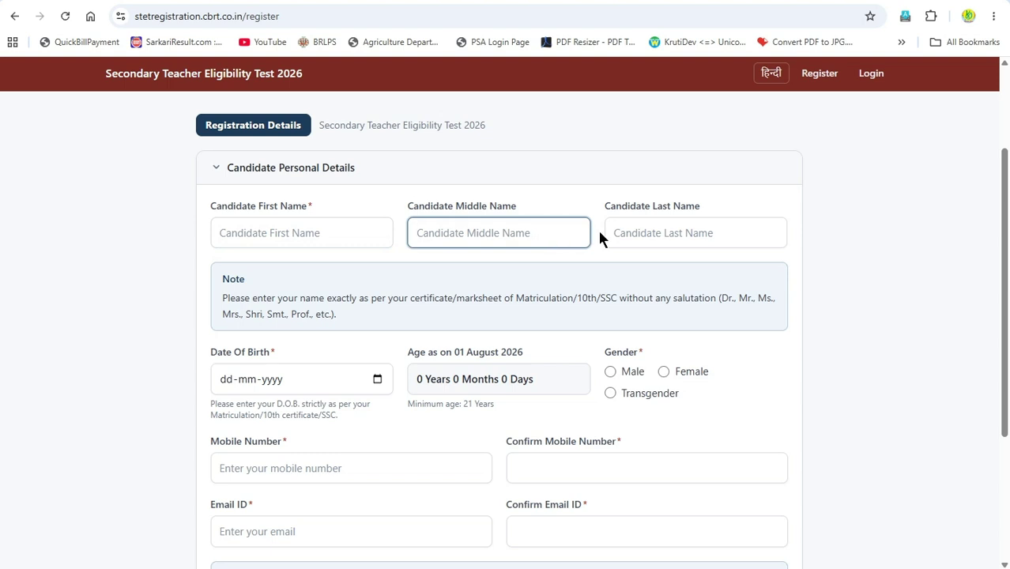
click(711, 233)
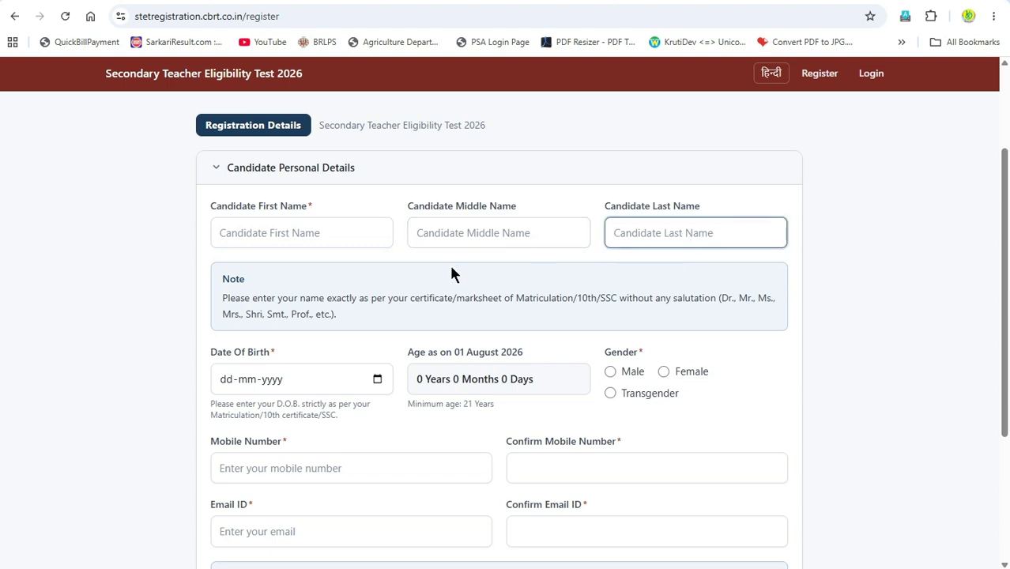
Step: Review the form's date of birth, gender, mobile number and email fields, including the confirmation fields
scroll(534, 256, down, 2)
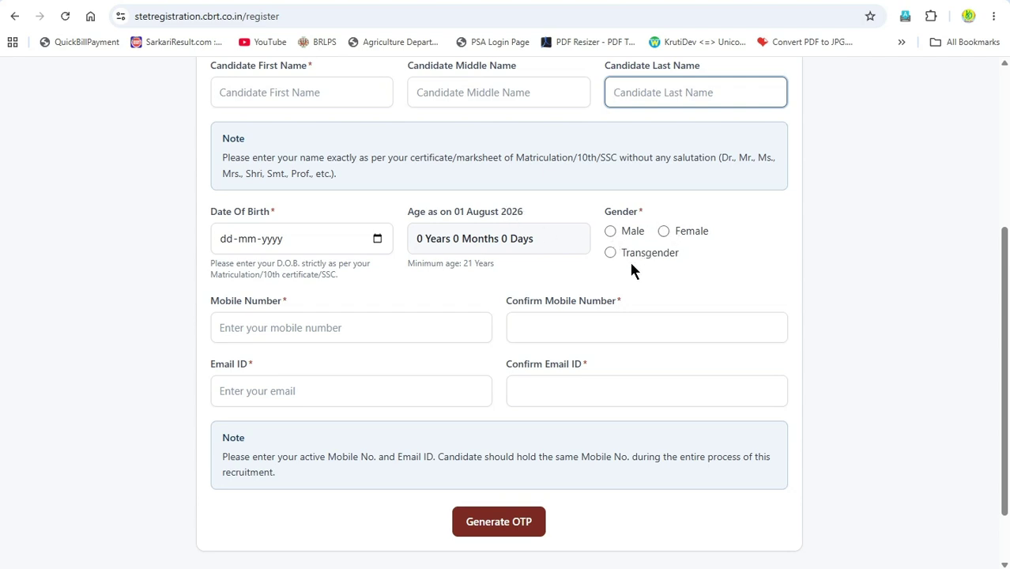
click(327, 327)
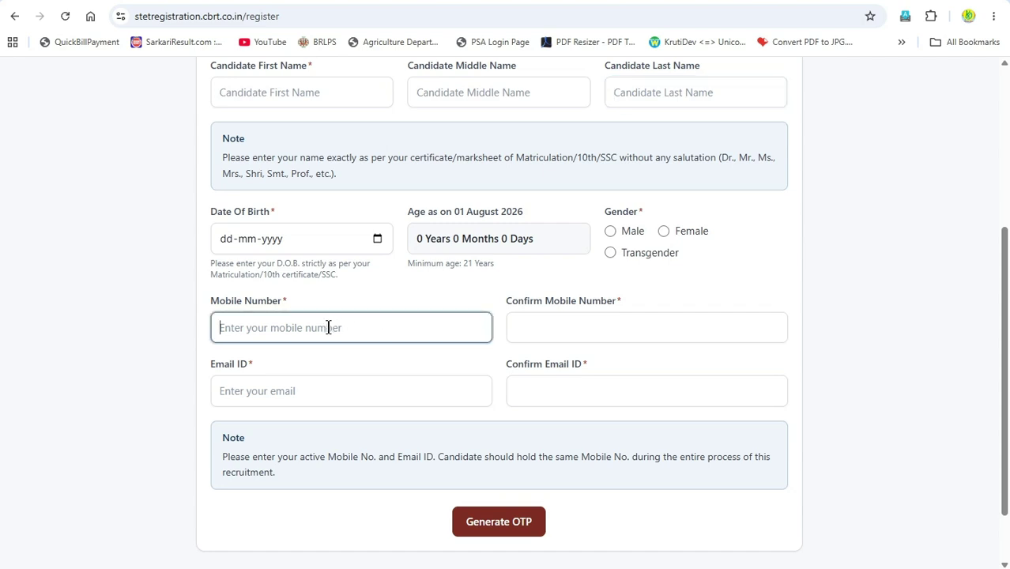
click(599, 327)
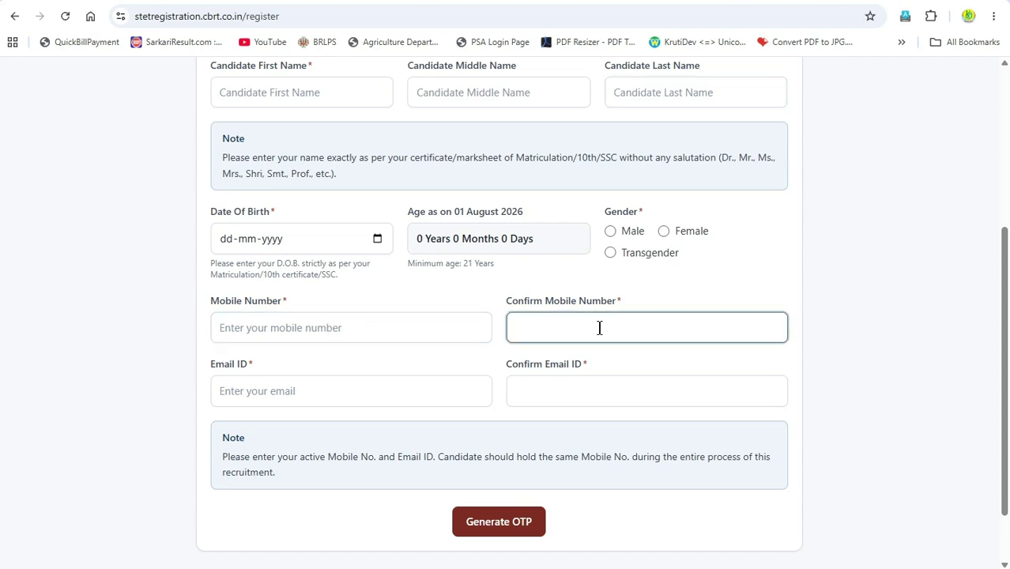
click(302, 395)
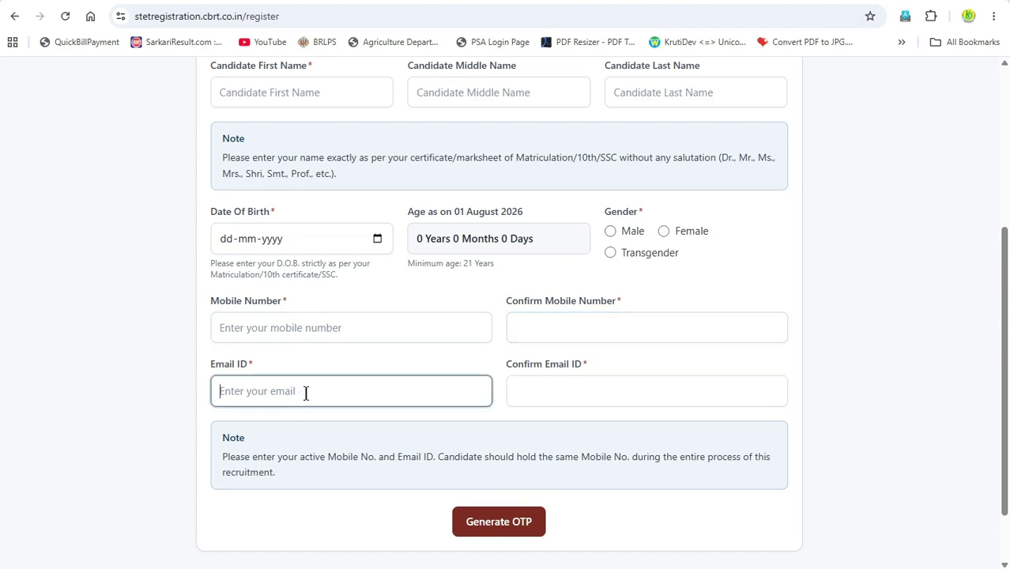
click(576, 383)
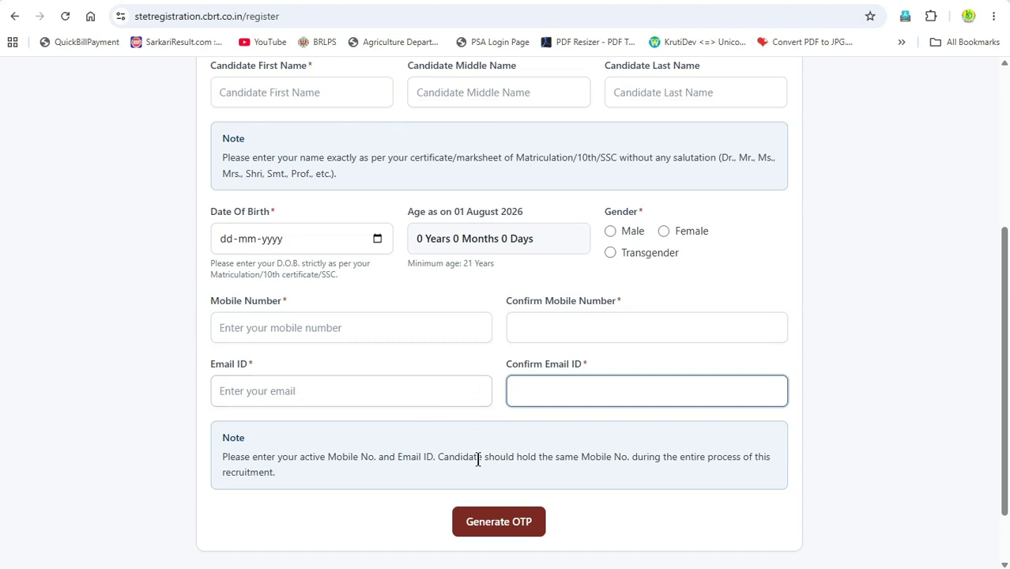
scroll(498, 437, down, 1)
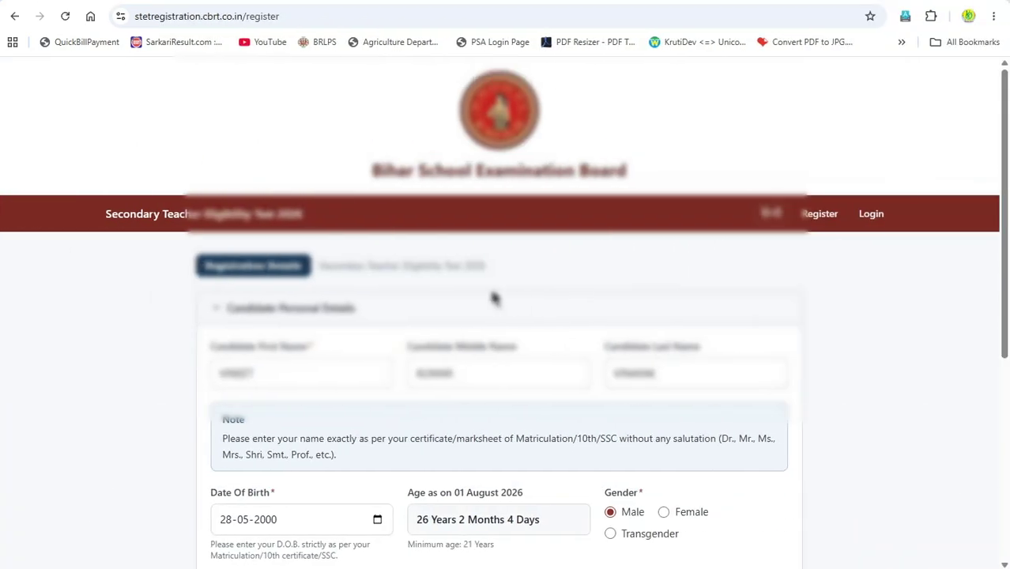
Step: Generate the OTPs for the completed registration details by entering and submitting the captcha text
scroll(492, 295, down, 5)
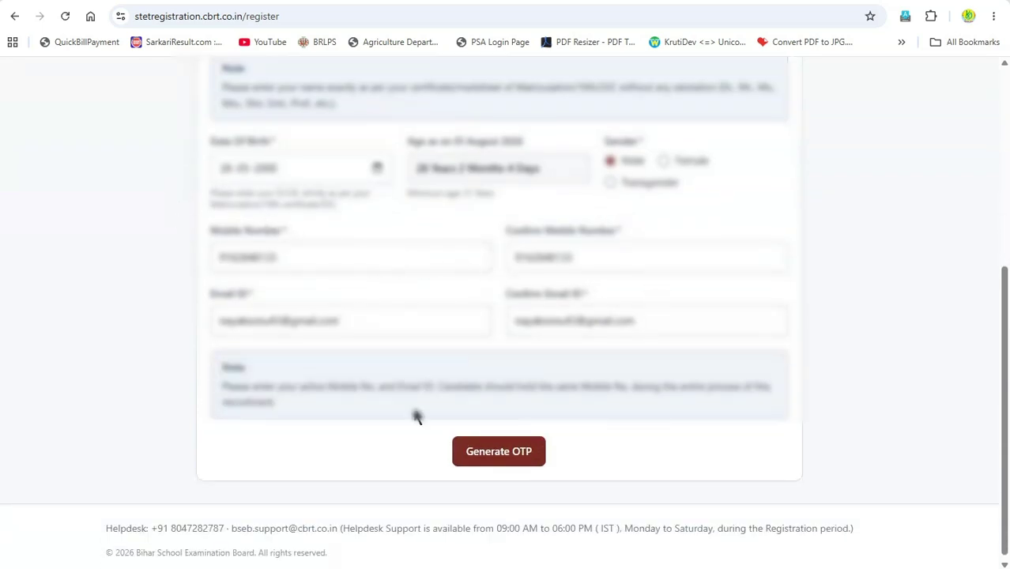
click(506, 457)
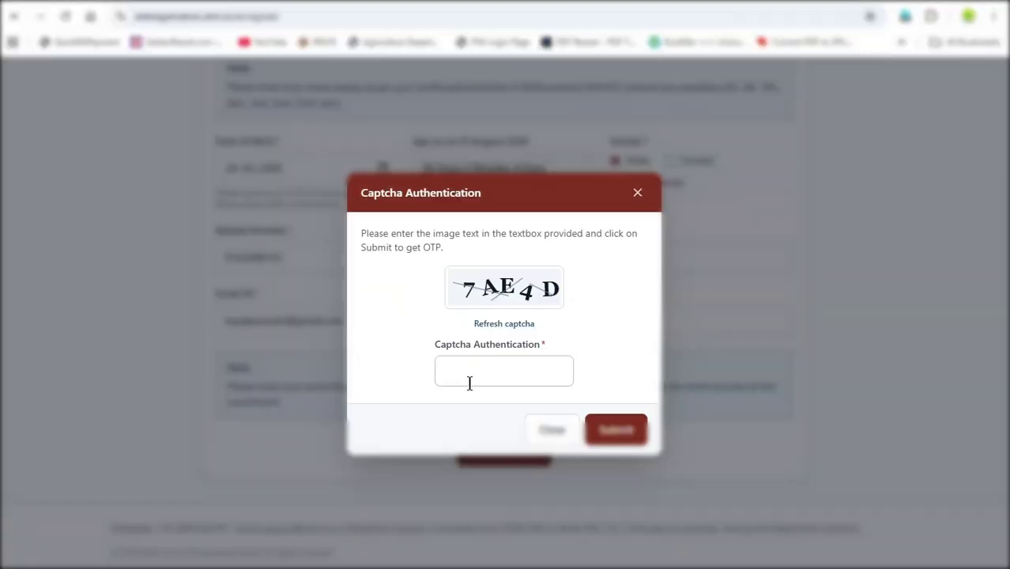
click(557, 371)
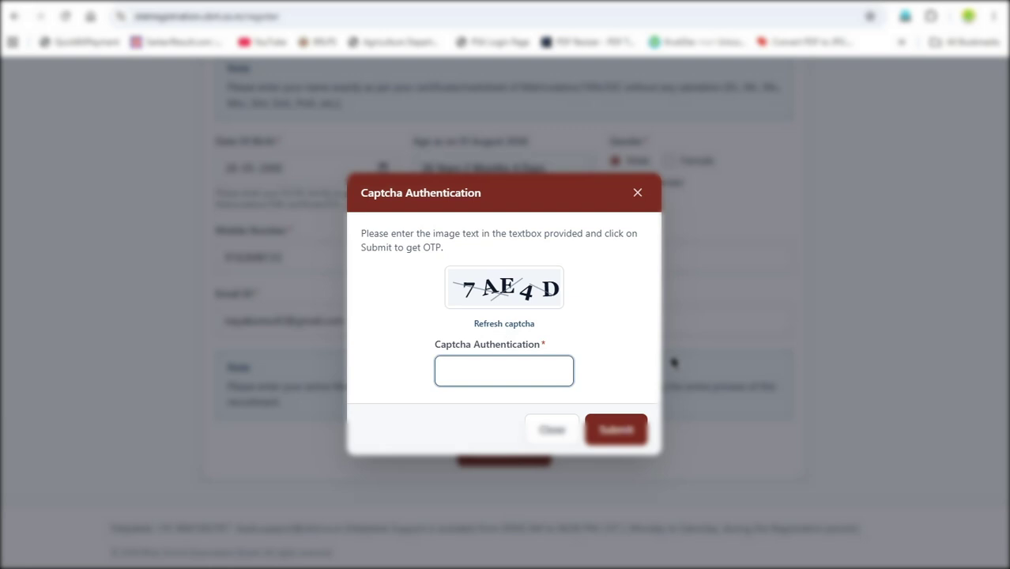
text(7AE4D)
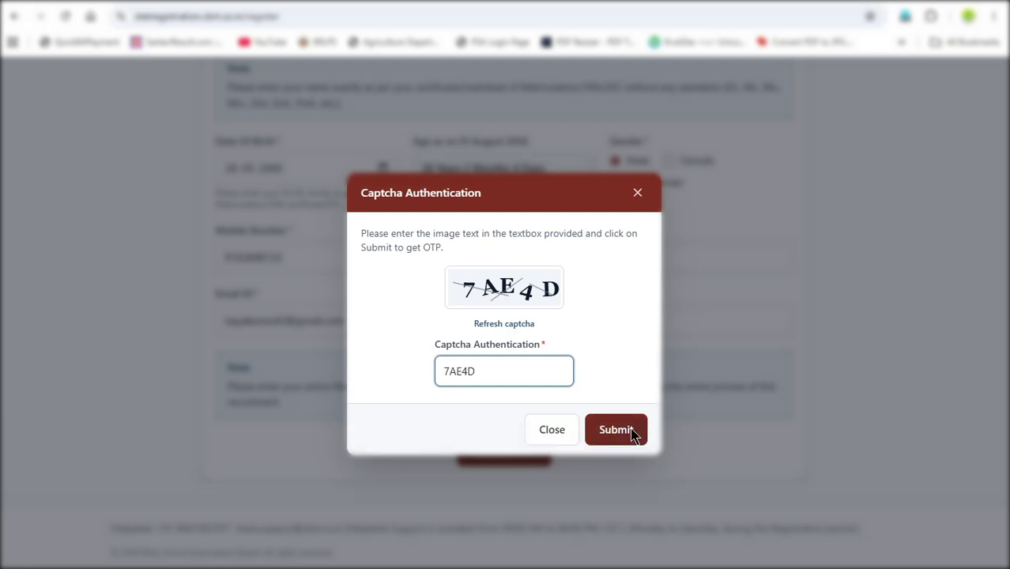
click(616, 430)
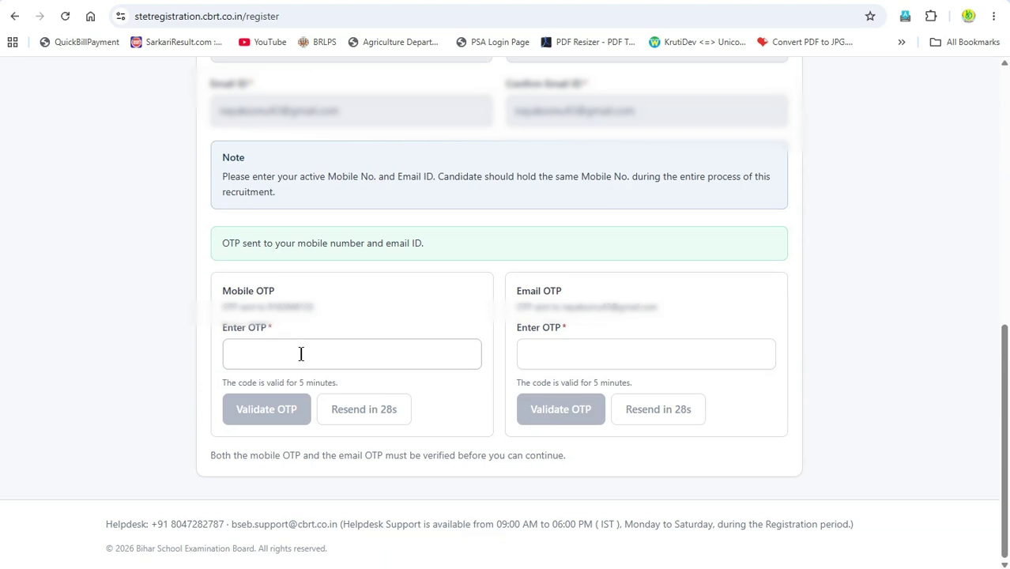
Step: Enter and validate the one-time codes for the mobile number and the email address
click(302, 354)
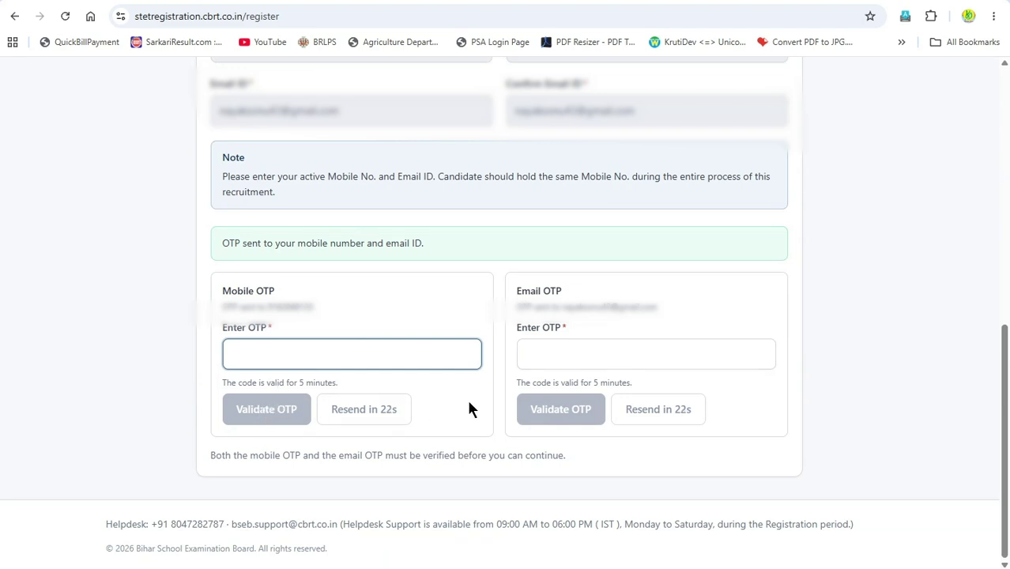
key(ctrl+v)
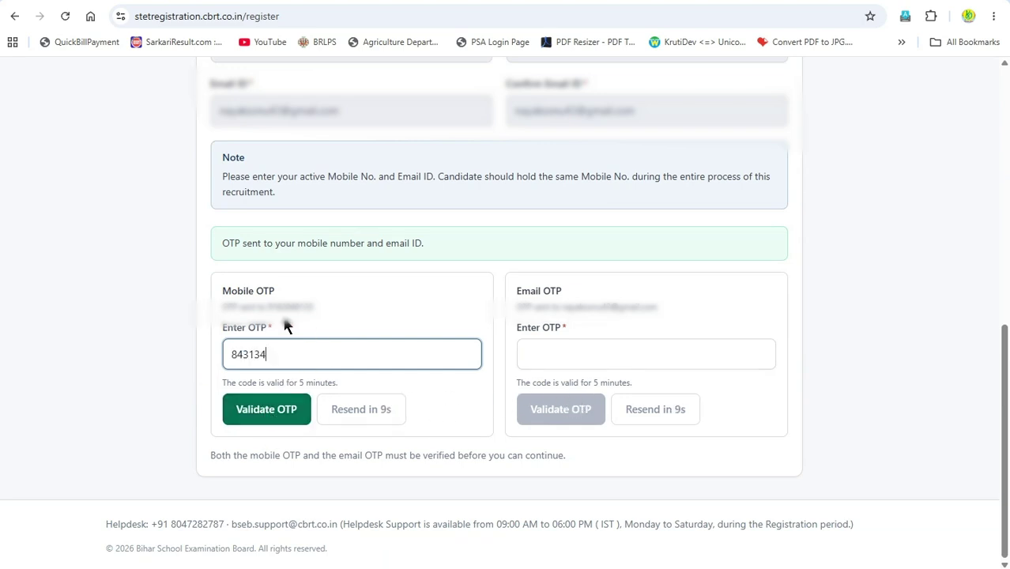
click(279, 421)
click(599, 359)
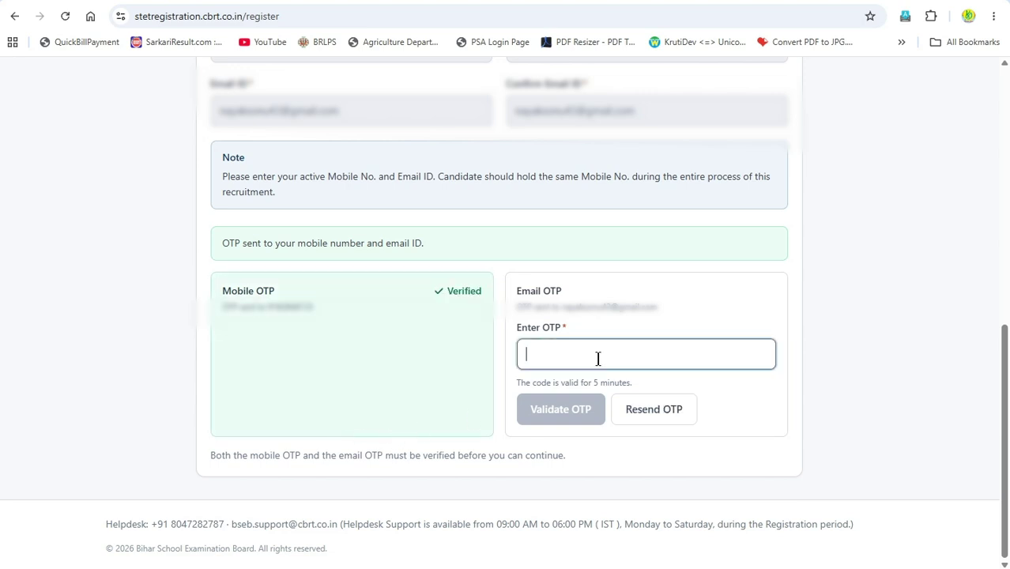
key(ctrl+v)
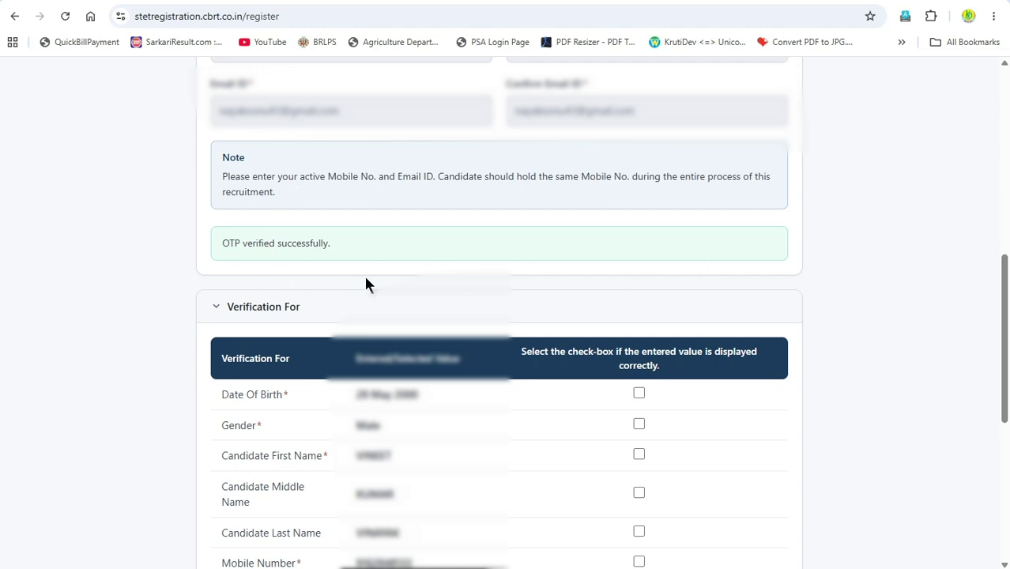
Step: Mark every entered value as correct in the verification table, from Date Of Birth to Email ID, and review the details
scroll(411, 282, down, 3)
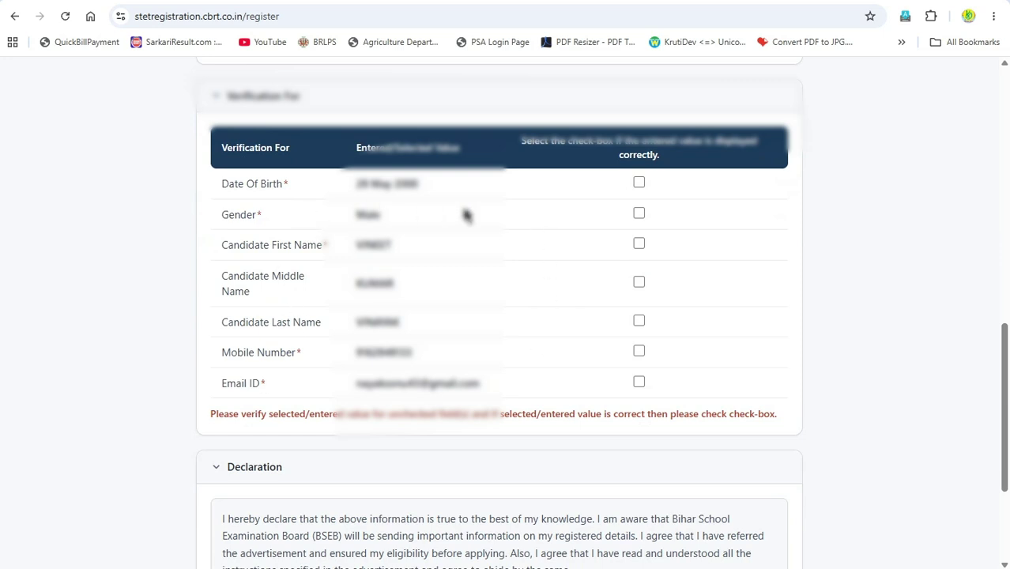
click(638, 213)
click(638, 244)
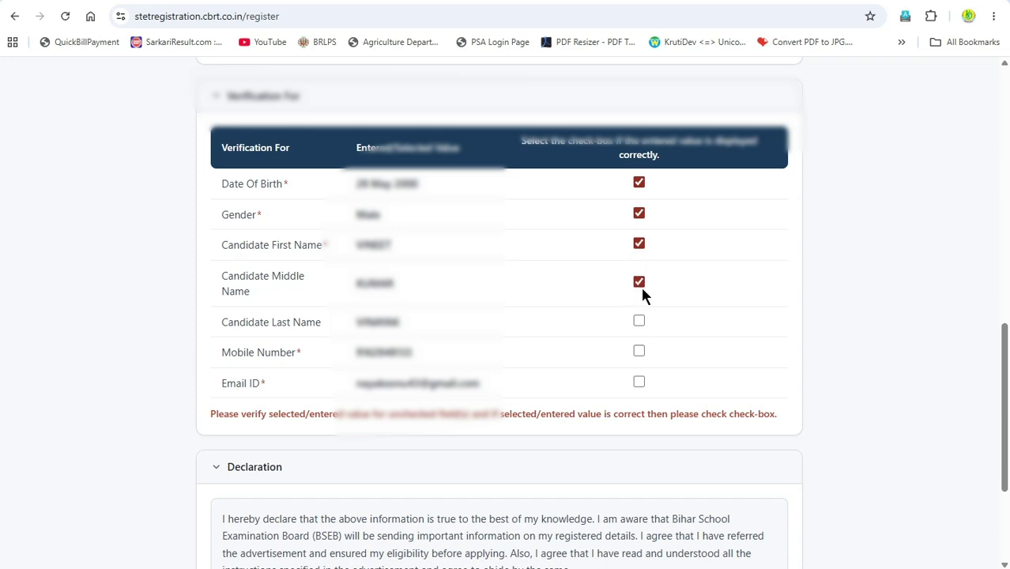
click(640, 352)
click(638, 382)
scroll(436, 293, up, 4)
scroll(565, 216, up, 2)
scroll(390, 248, down, 4)
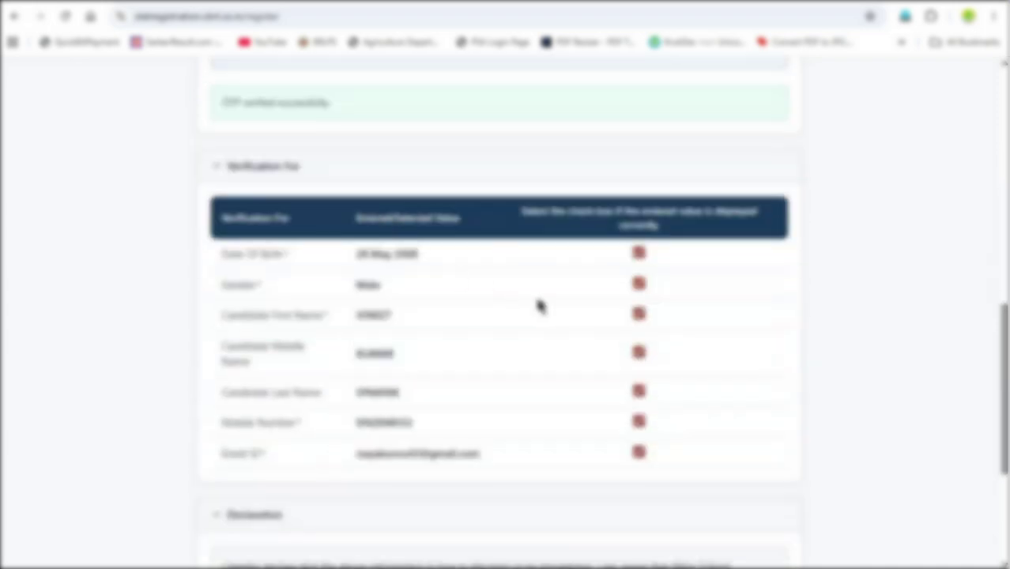
scroll(514, 275, down, 3)
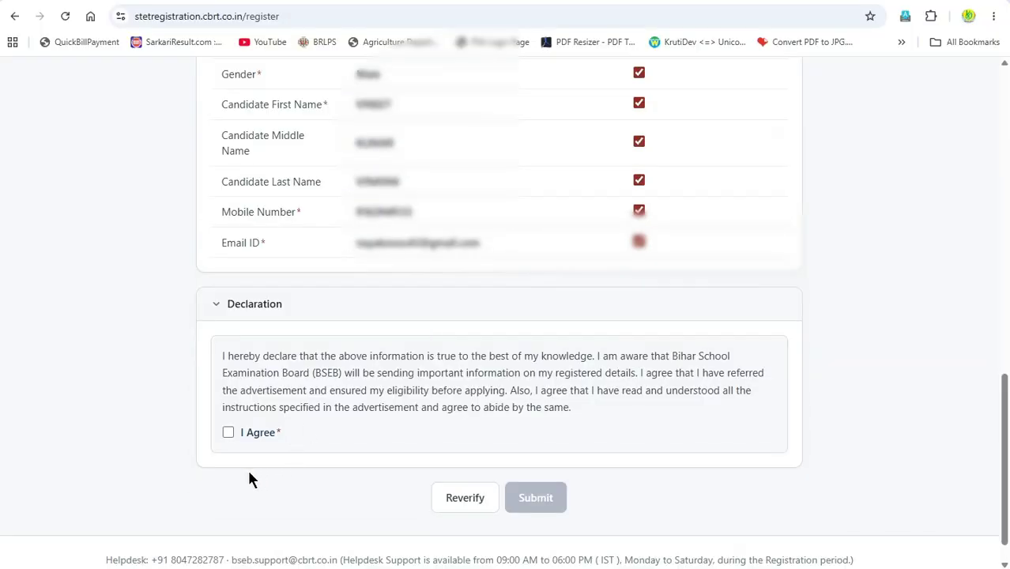
Step: Agree to the declaration and submit the registration, confirming the alerts to proceed to the application form's Personal Details
click(228, 430)
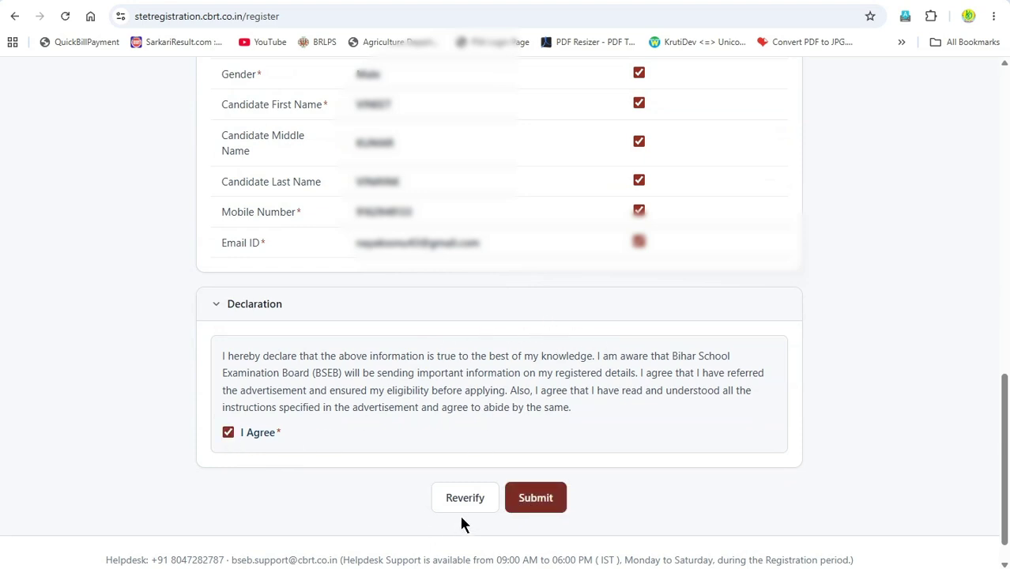
click(535, 498)
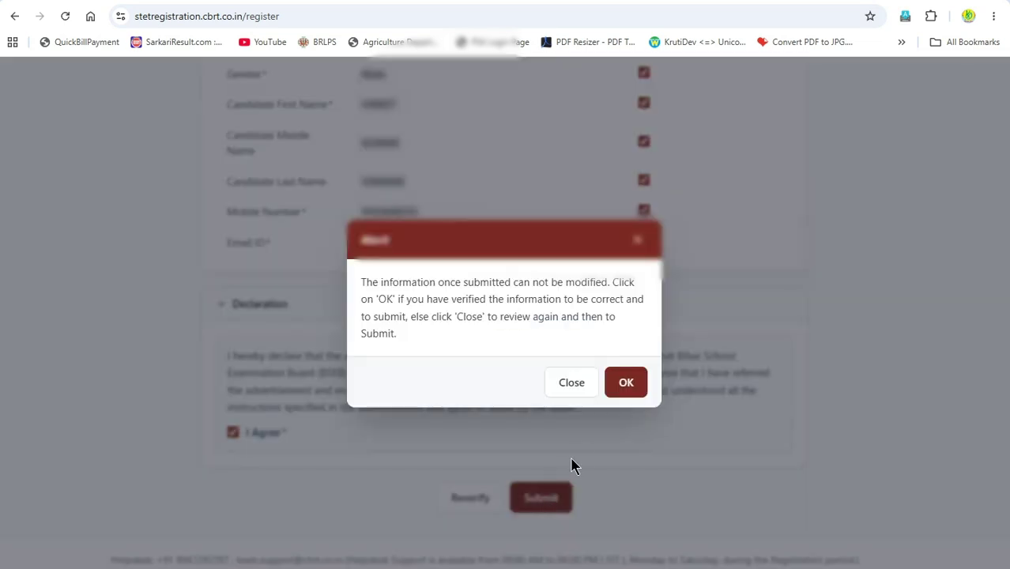
click(625, 384)
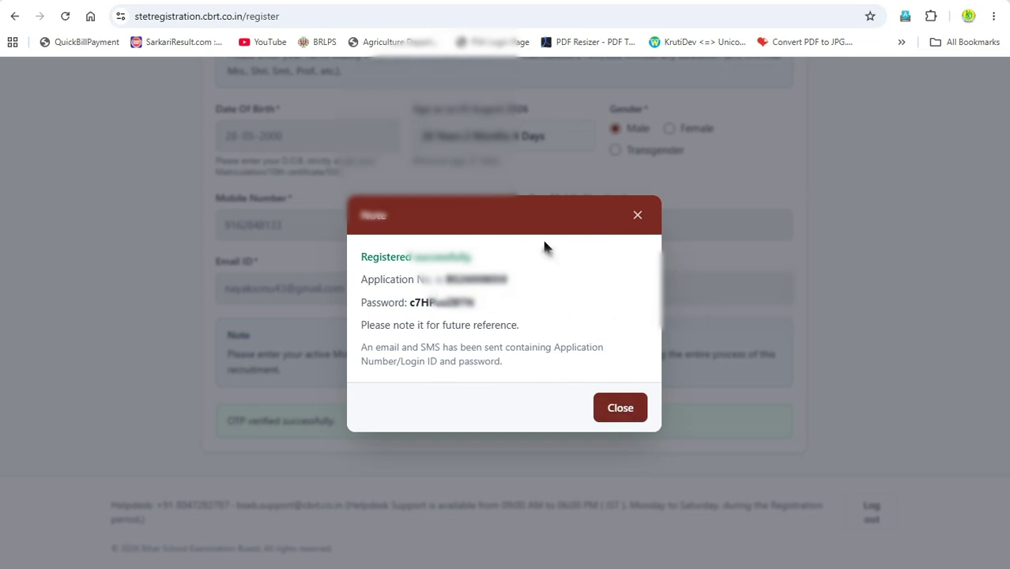
click(614, 408)
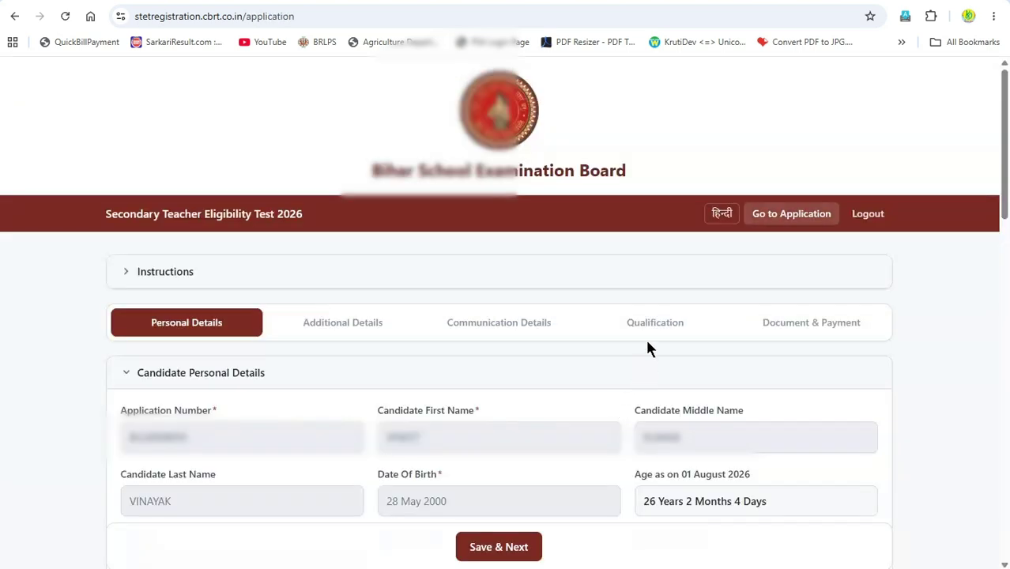
scroll(494, 300, down, 2)
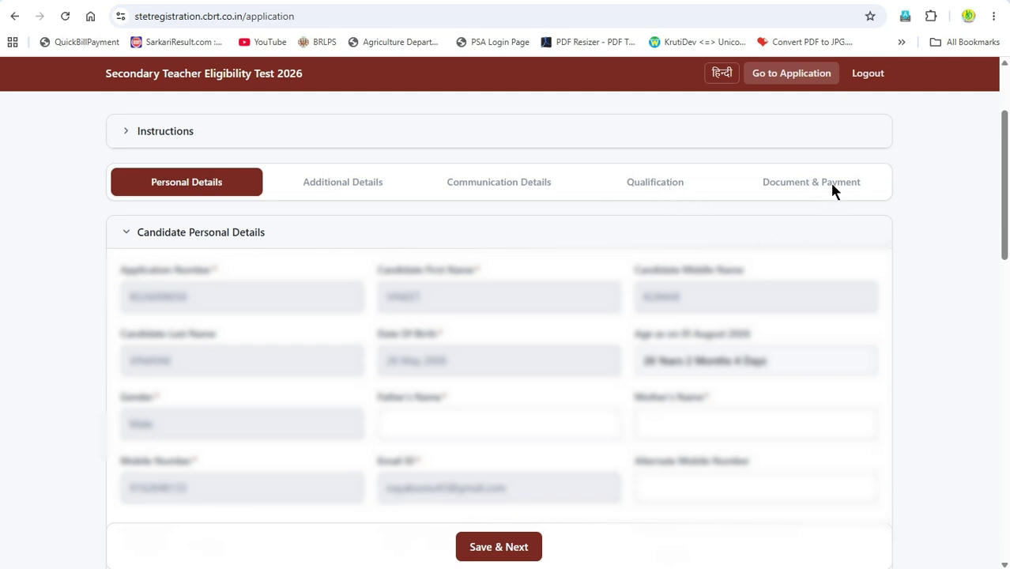
Step: Go through the Father's Name, Mother's Name and Alternate Mobile Number fields in the candidate's personal details
scroll(366, 241, down, 2)
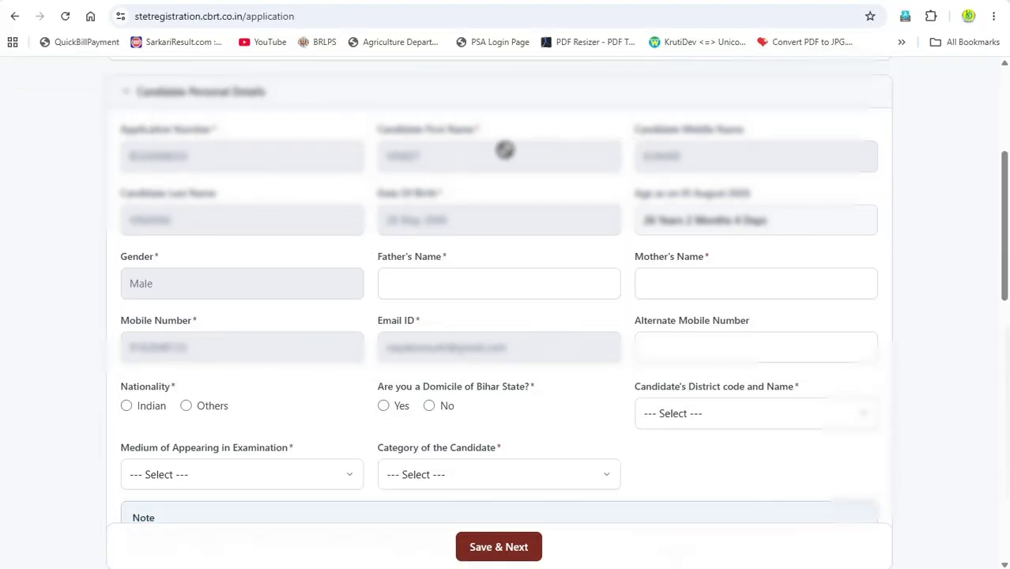
click(439, 284)
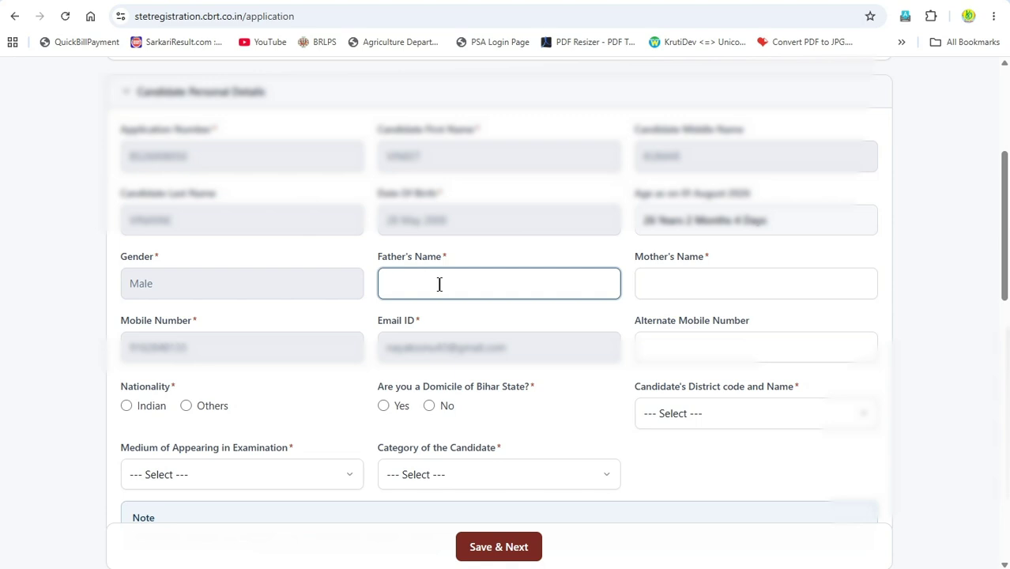
click(706, 286)
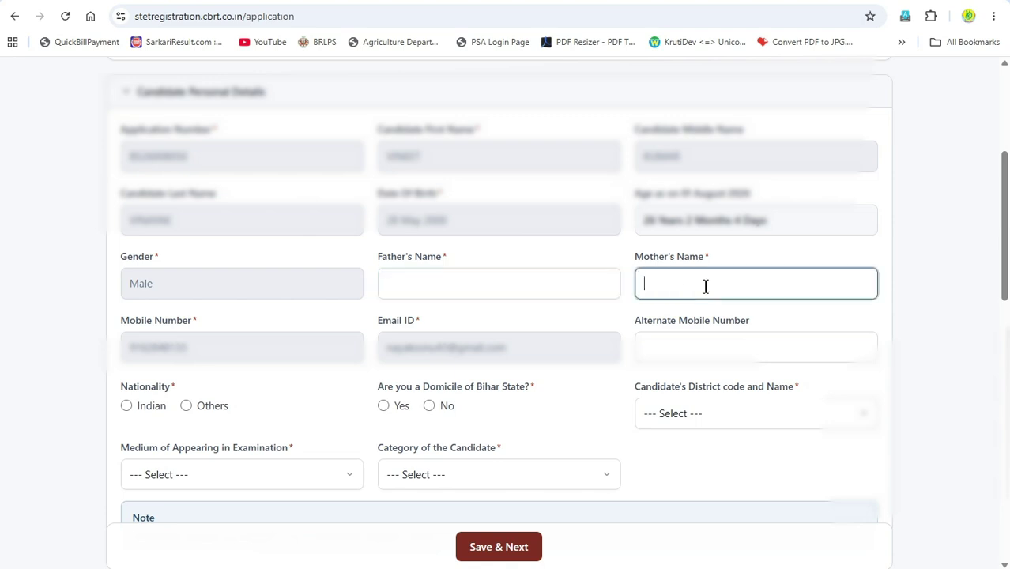
scroll(706, 286, down, 1)
click(706, 286)
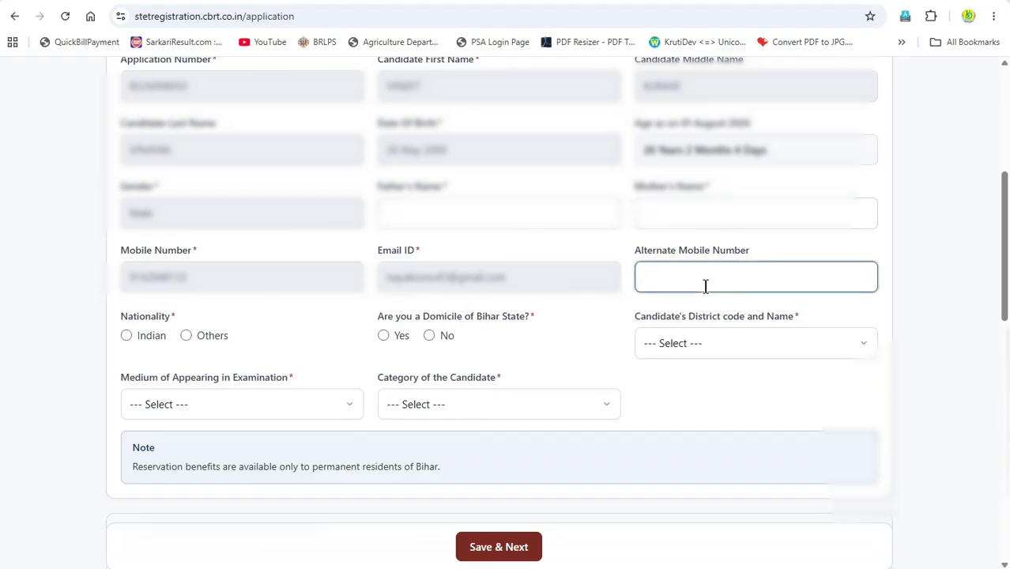
Step: Set the nationality to Indian, the Bihar domicile answer to Yes and the candidate's district to NALANDA (12)
click(128, 335)
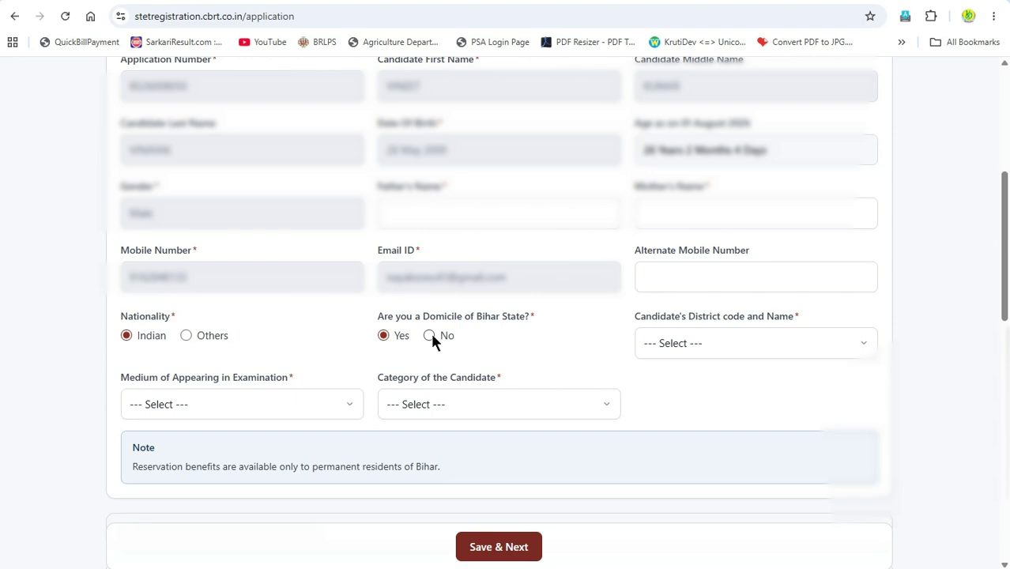
click(697, 343)
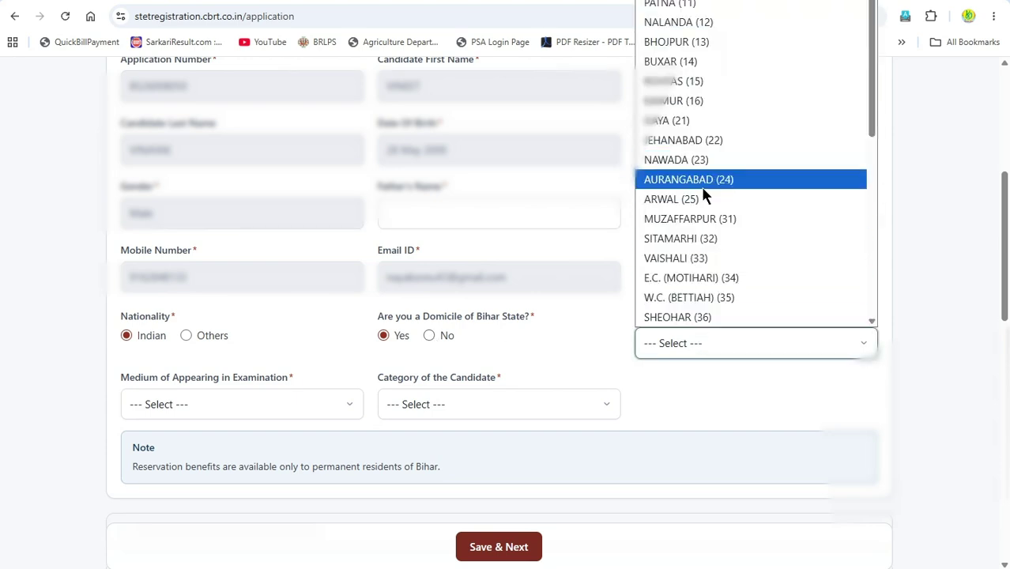
click(696, 30)
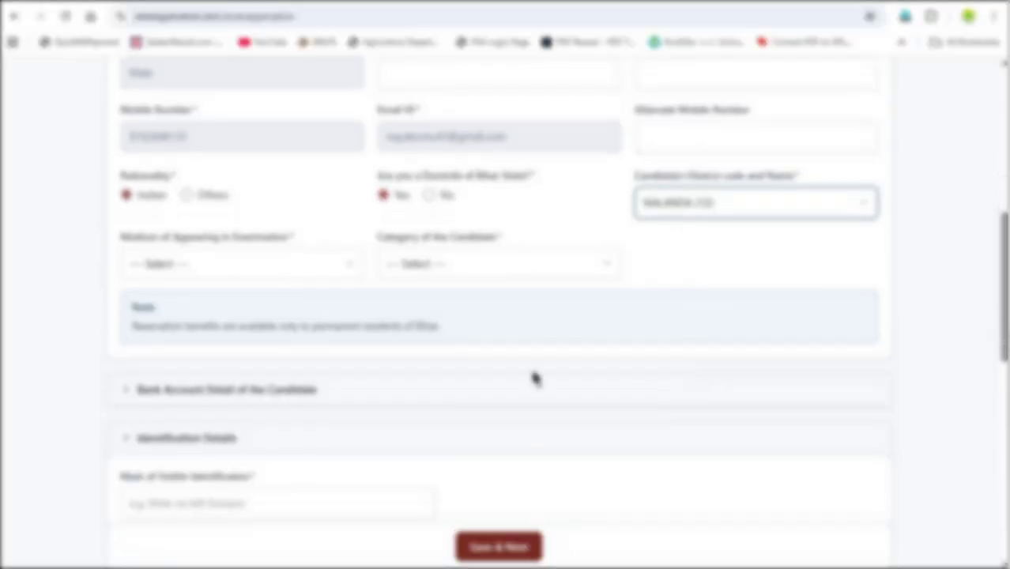
Step: Choose Hindi as the medium of appearing in the examination and Backward Class as the candidate's category
click(187, 266)
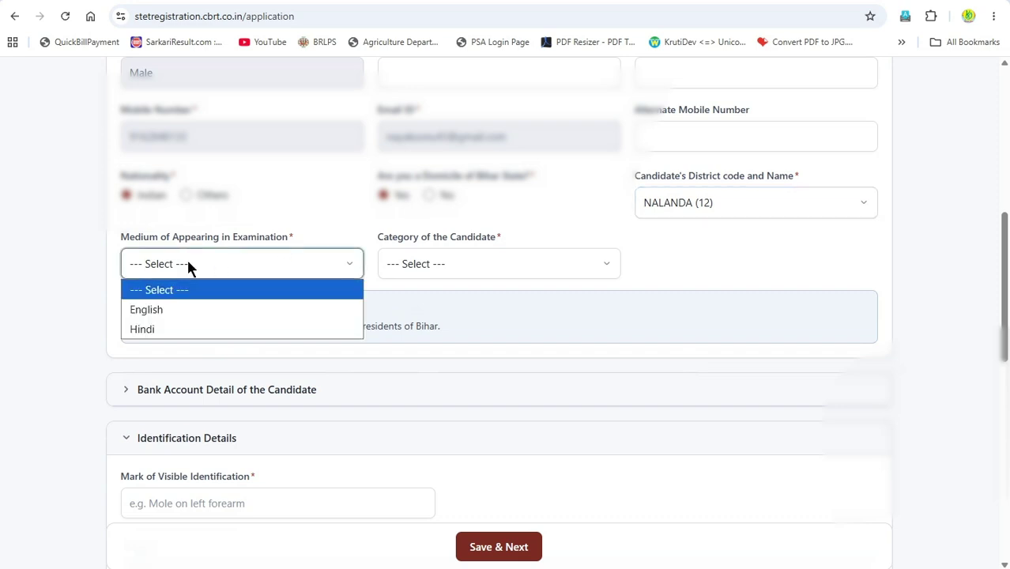
click(165, 335)
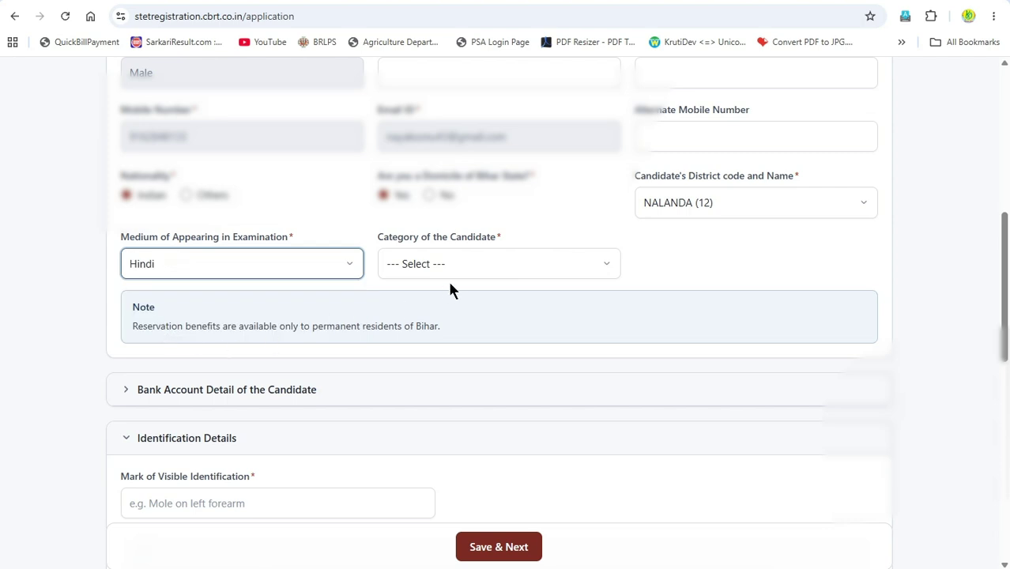
click(452, 259)
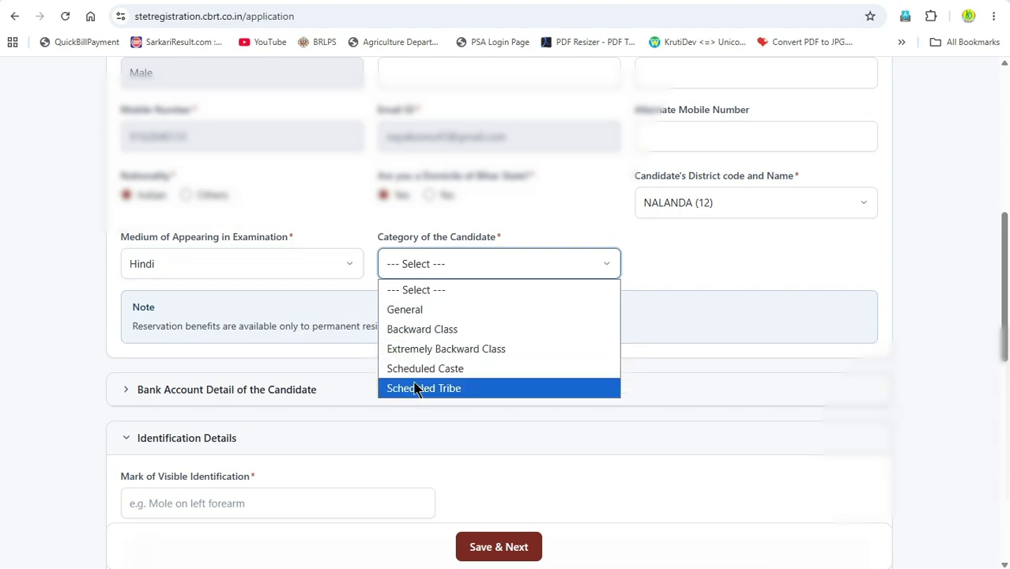
click(426, 330)
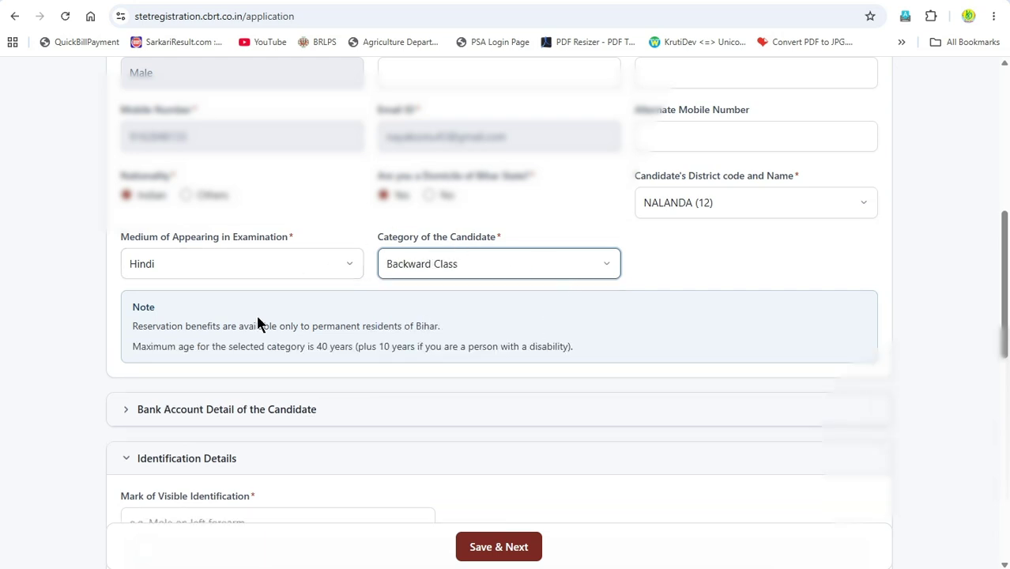
Step: Expand the Bank Account Detail section and go through its bank name, branch, account number and IFSC code fields
scroll(260, 322, down, 1)
scroll(265, 322, down, 1)
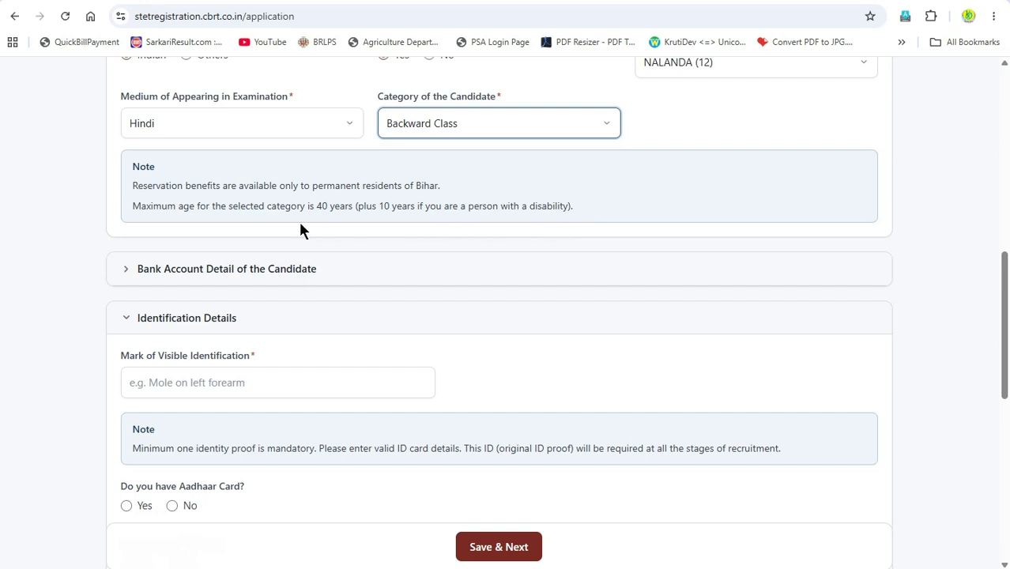
click(124, 270)
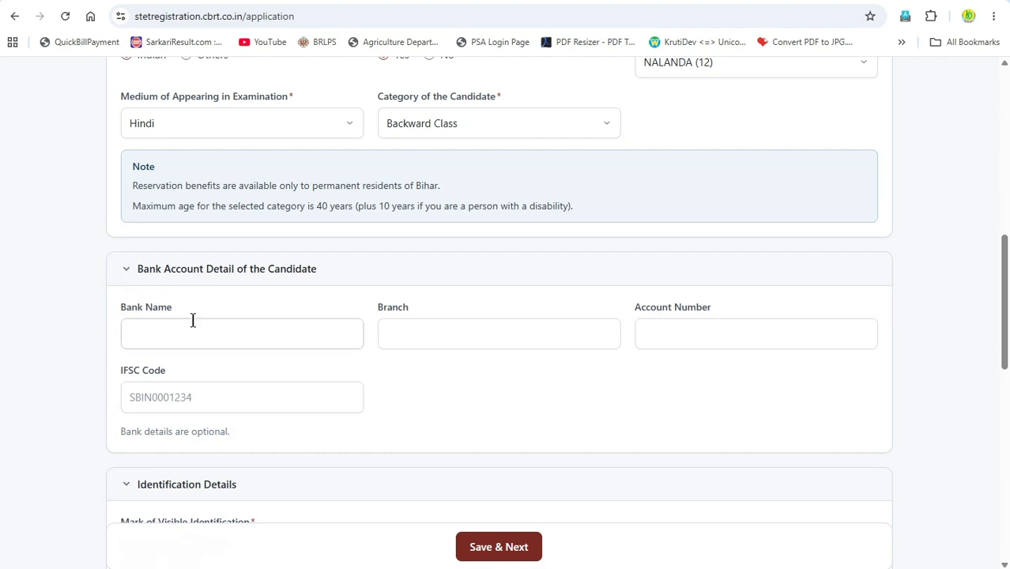
click(187, 331)
scroll(200, 323, down, 1)
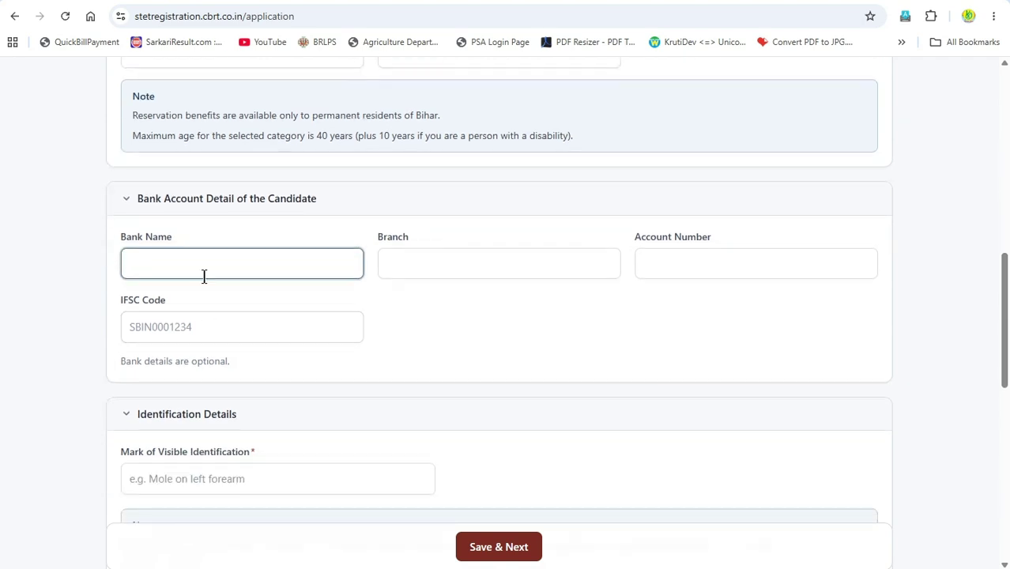
click(455, 271)
click(686, 268)
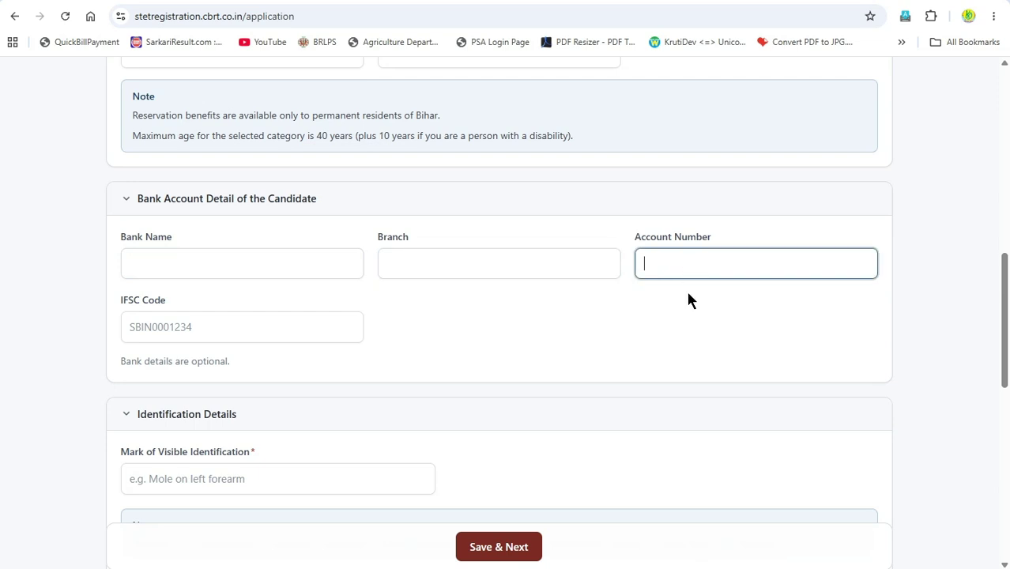
click(158, 330)
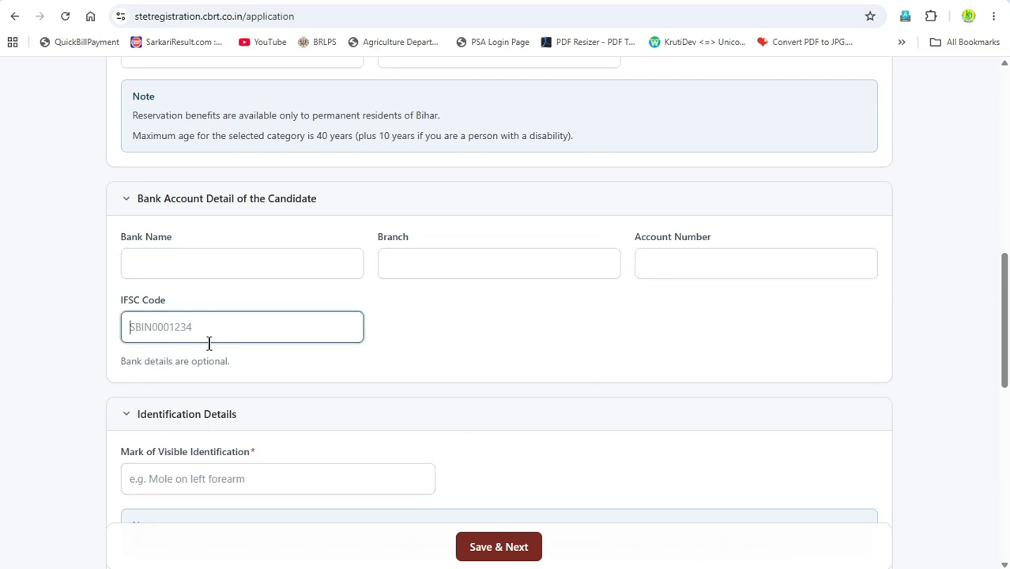
Step: Go to the Mark of Visible Identification field in the Identification Details section, keeping the section expanded
scroll(194, 338, down, 1)
click(133, 345)
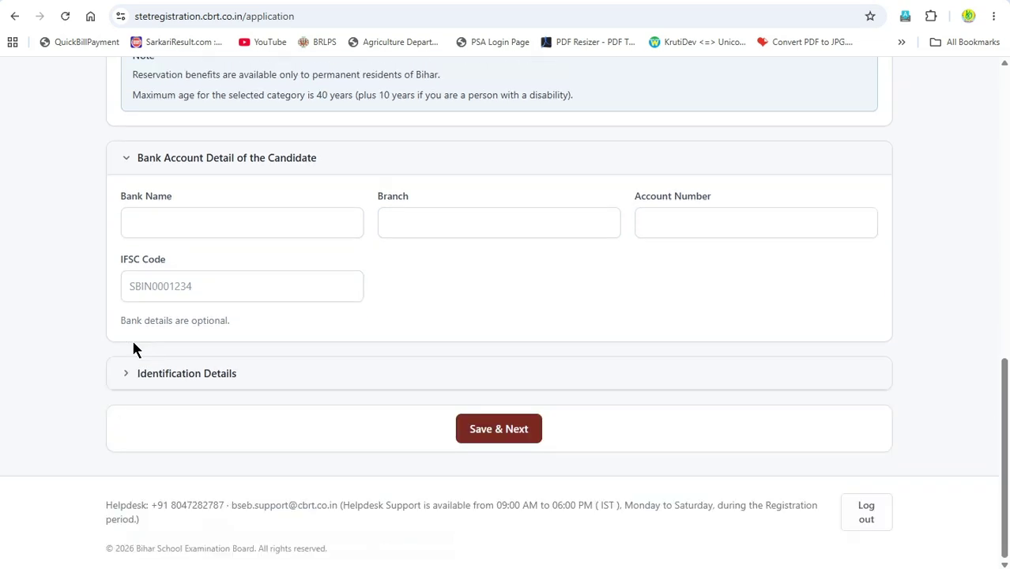
click(174, 370)
scroll(162, 360, down, 1)
click(168, 327)
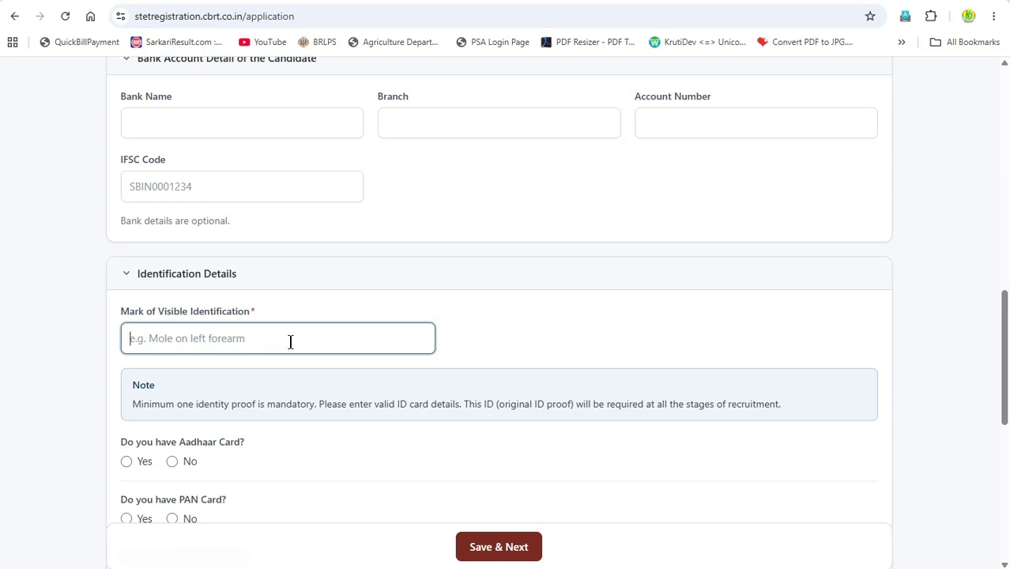
Step: Answer Yes for having an Aadhaar Card and a PAN Card, and go to each card's number field
scroll(290, 341, down, 1)
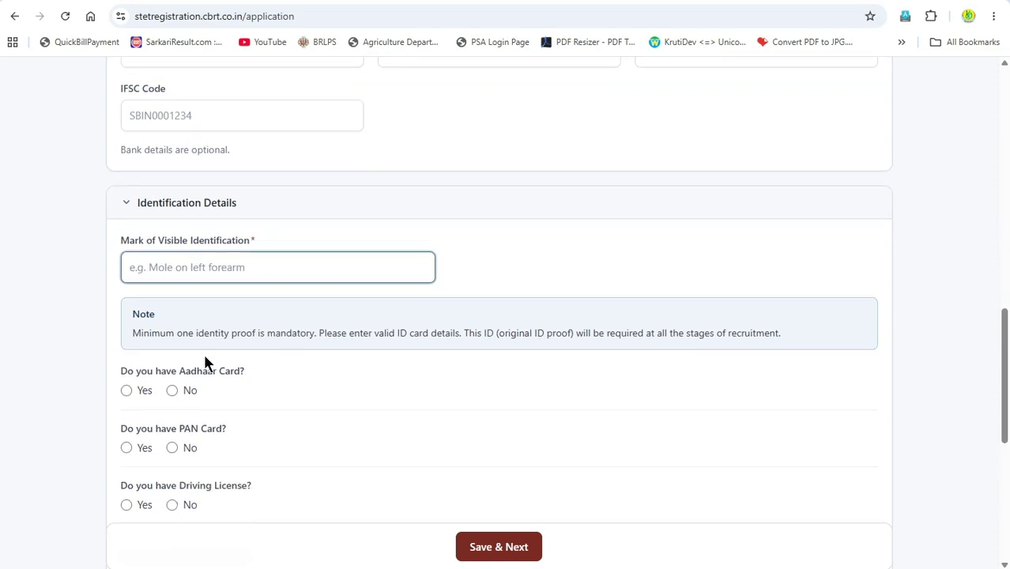
scroll(205, 348, down, 2)
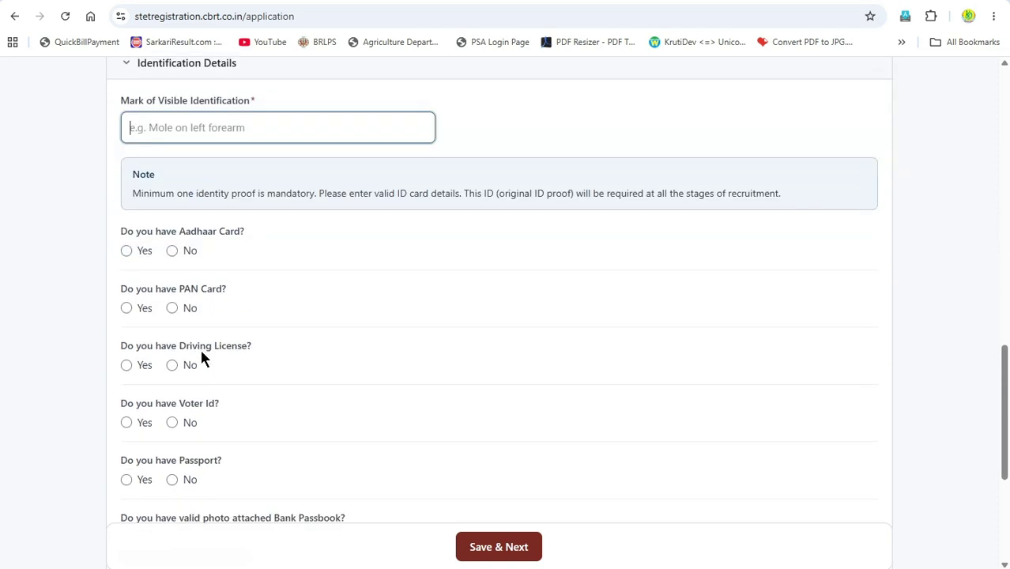
click(126, 252)
click(438, 257)
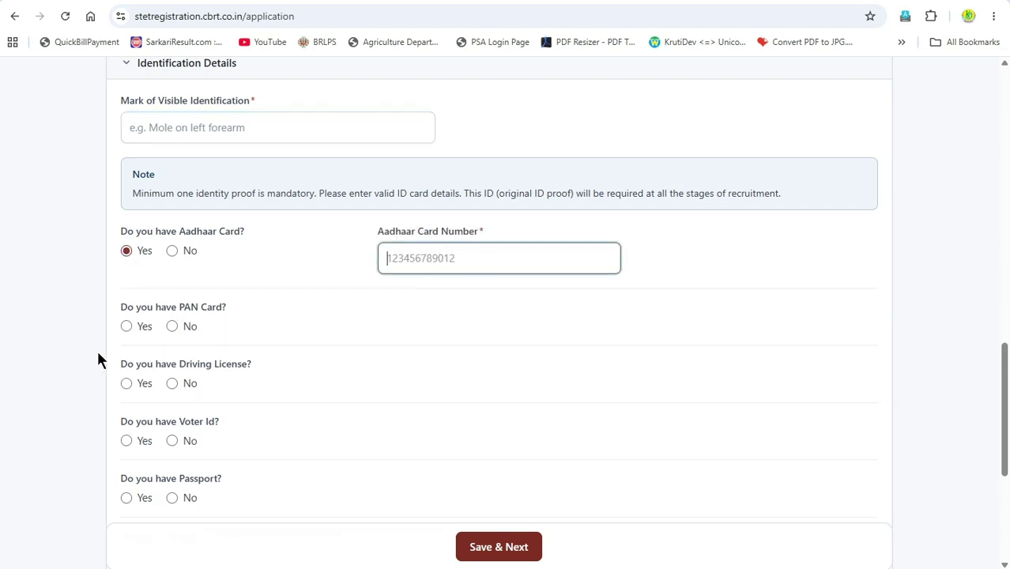
click(127, 327)
click(405, 334)
scroll(190, 378, down, 2)
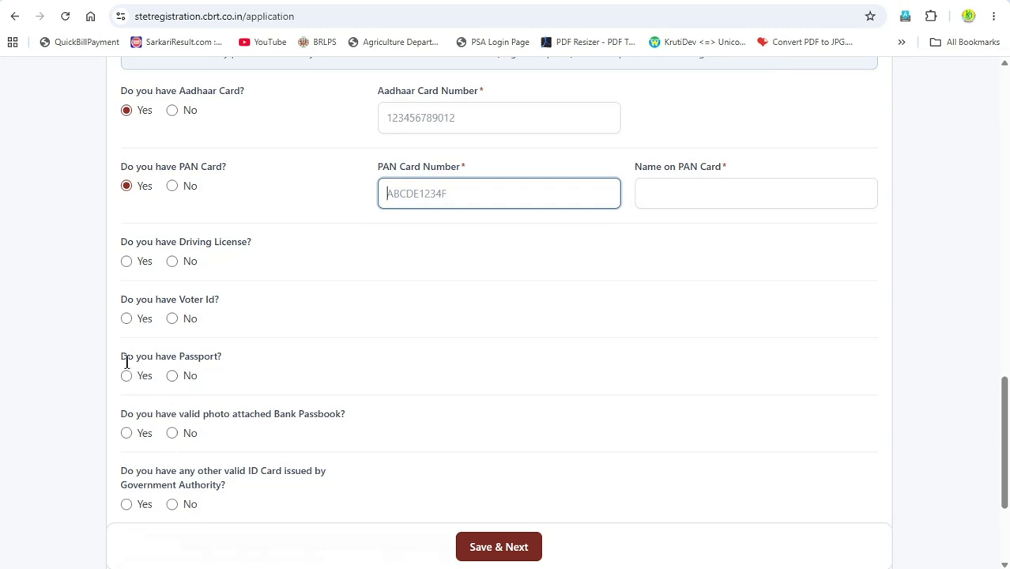
Step: Answer No for having a Driving License, a Voter Id and a Passport
scroll(442, 293, up, 1)
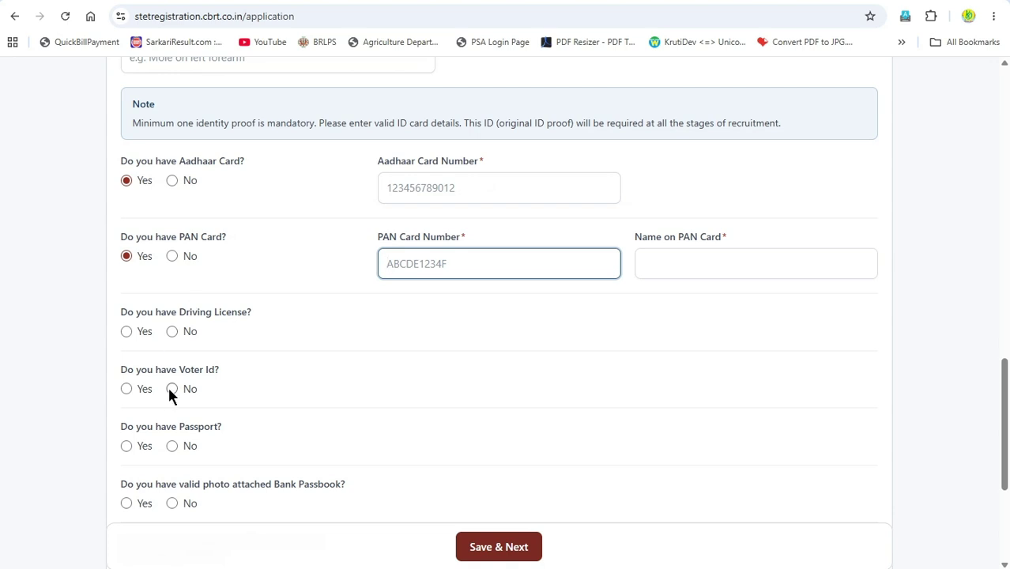
scroll(170, 379, down, 1)
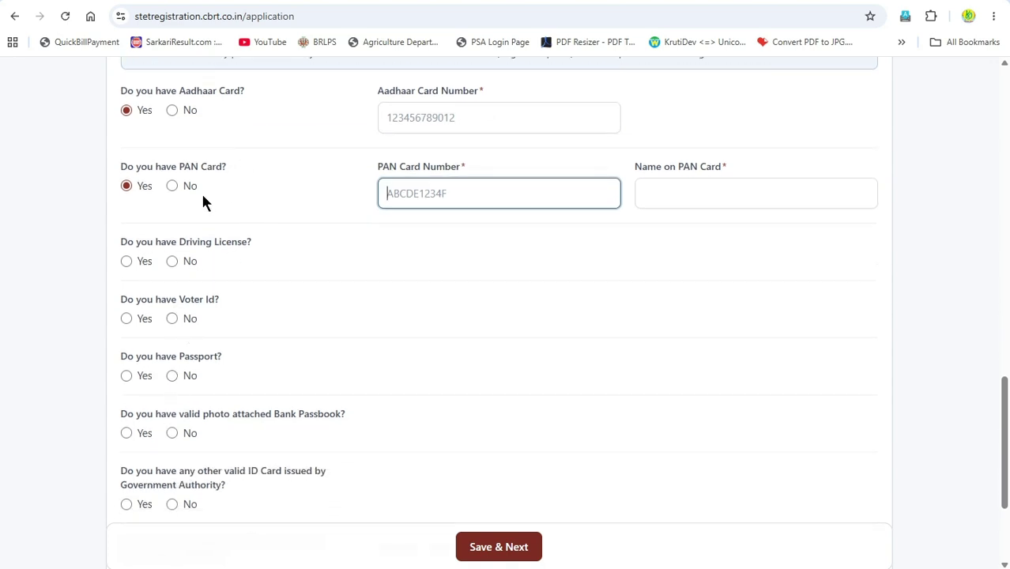
click(172, 262)
click(170, 319)
click(171, 376)
scroll(170, 417, down, 1)
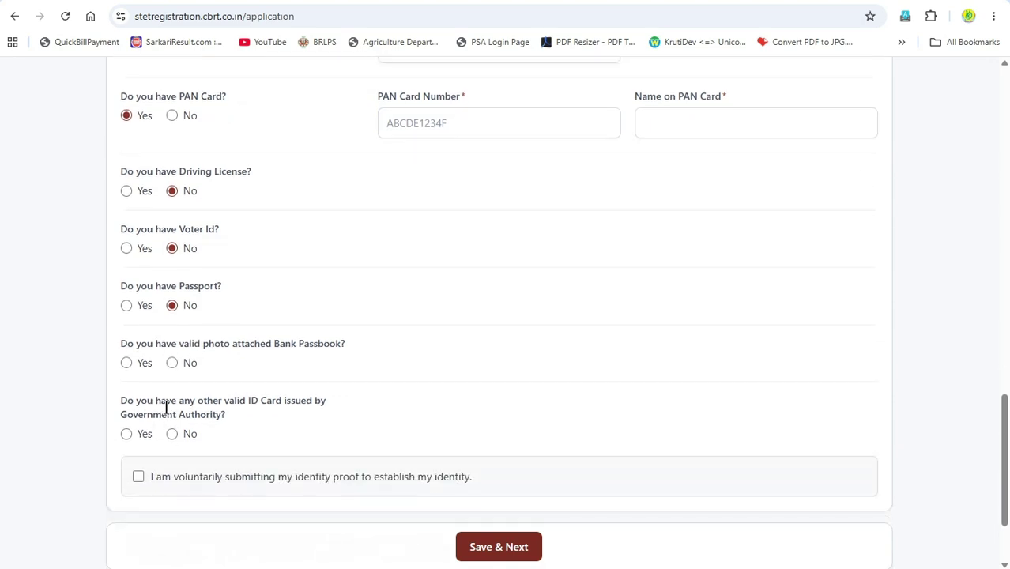
Step: Go through the Aadhaar Card Number, PAN Card Number and Name on PAN Card fields
scroll(208, 435, up, 3)
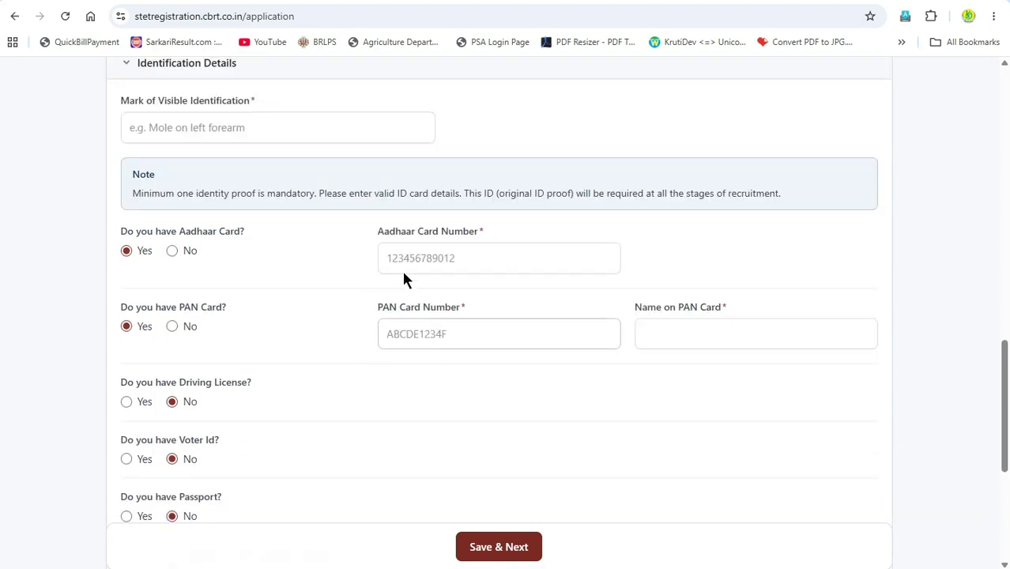
click(442, 262)
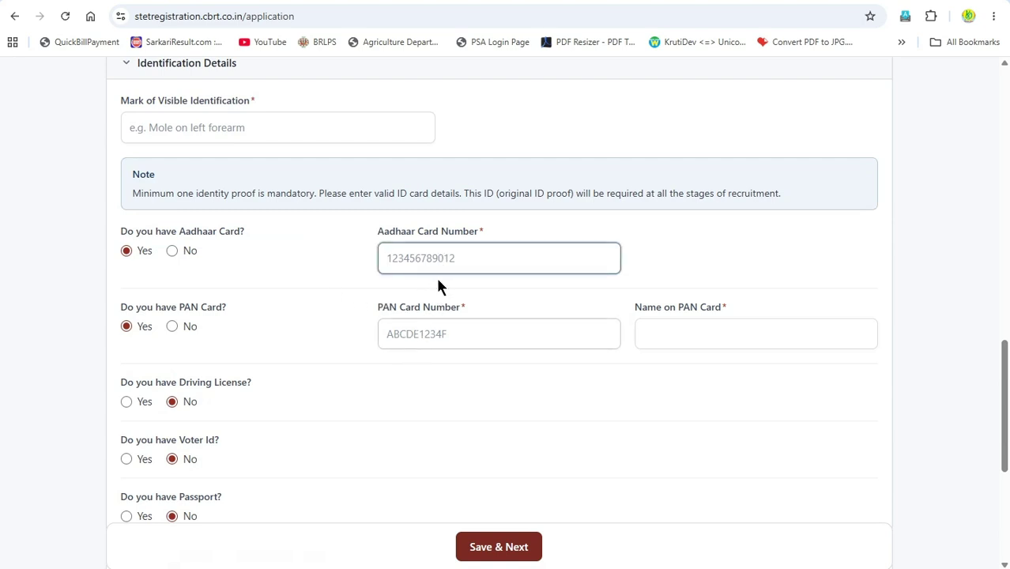
click(435, 333)
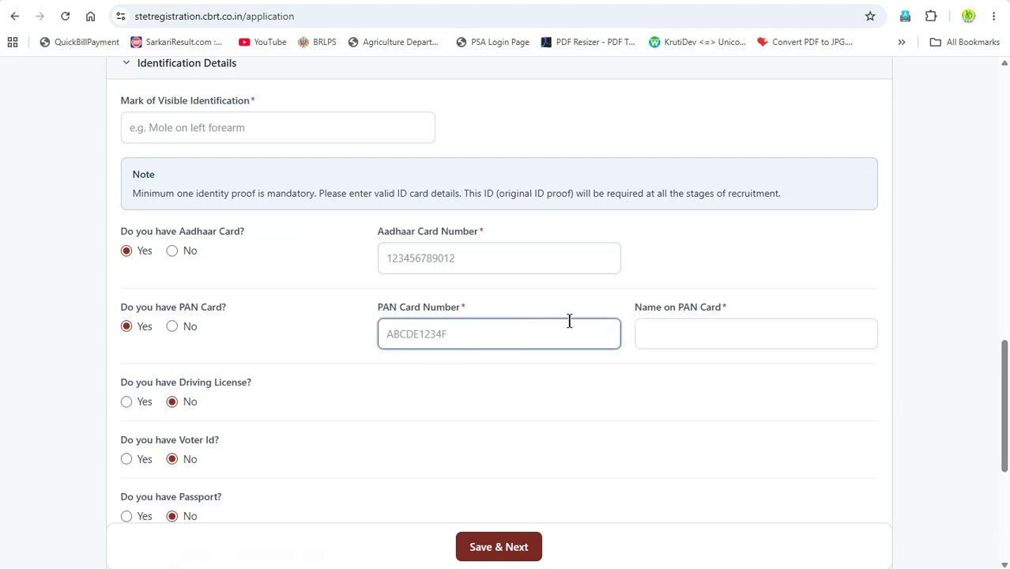
click(680, 333)
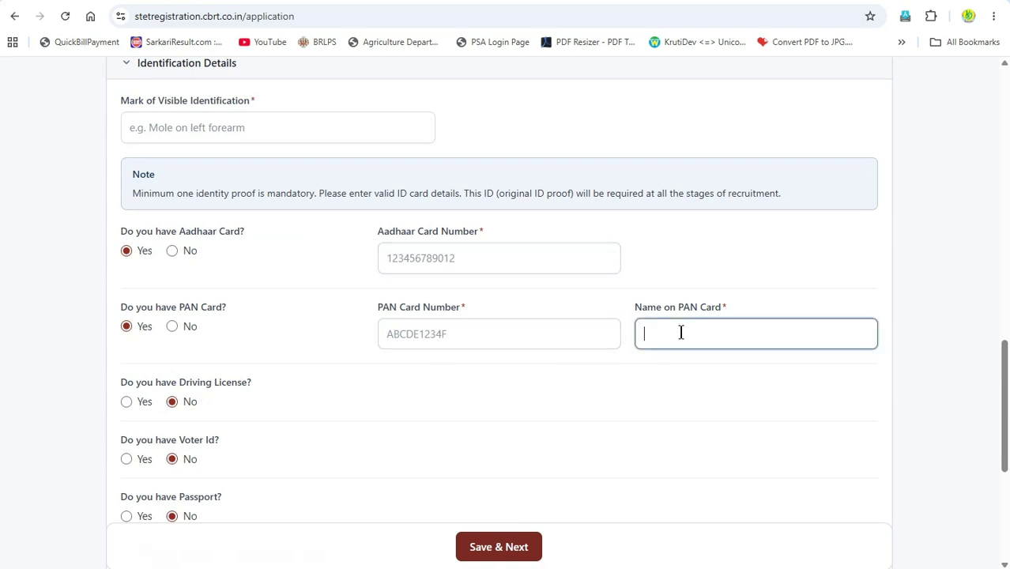
Step: Review the completed personal and identification details, save them and proceed to the Additional Details section
scroll(546, 395, down, 5)
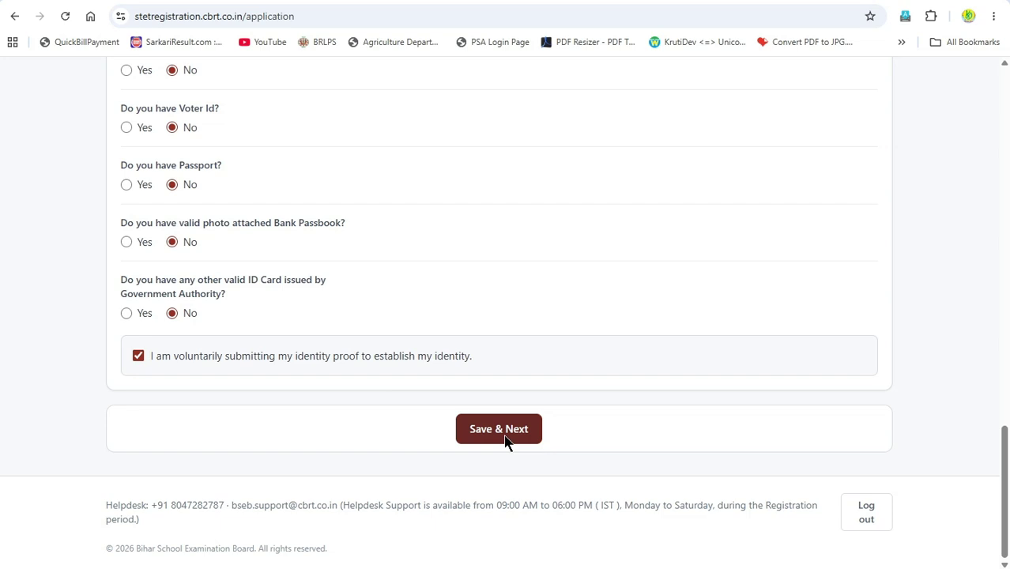
scroll(503, 356, up, 2)
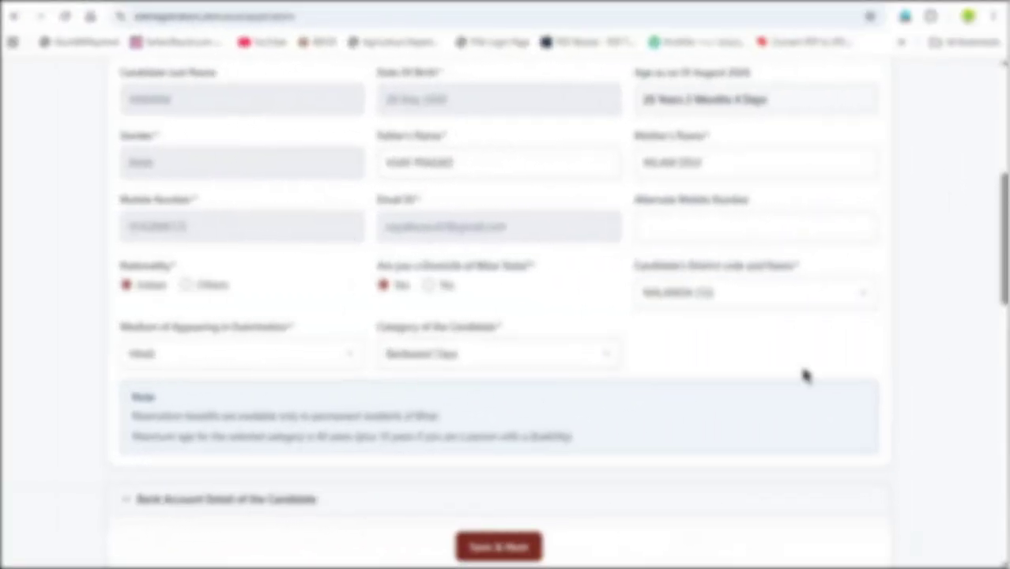
scroll(584, 222, up, 1)
scroll(290, 245, down, 2)
scroll(290, 250, down, 1)
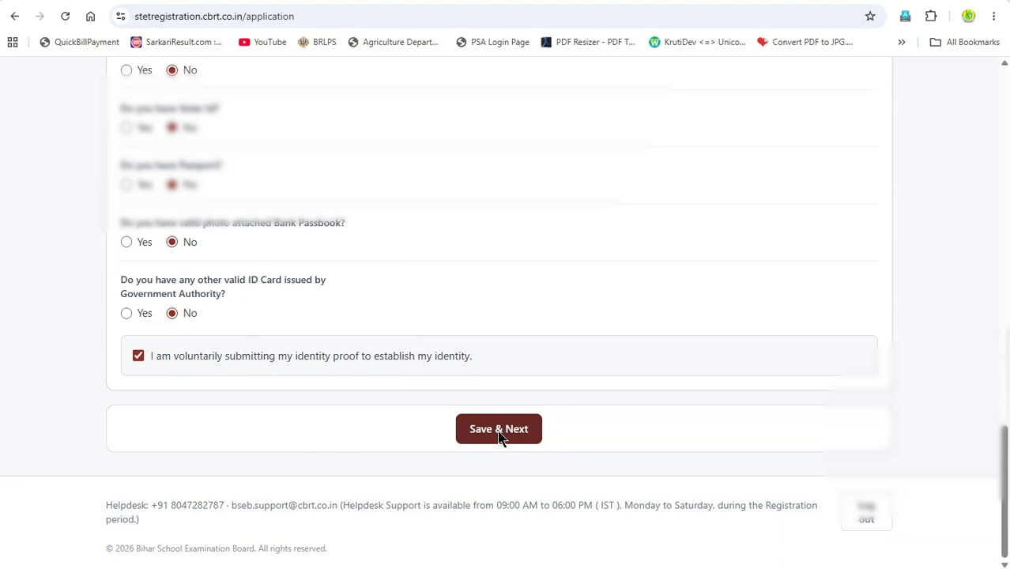
click(499, 430)
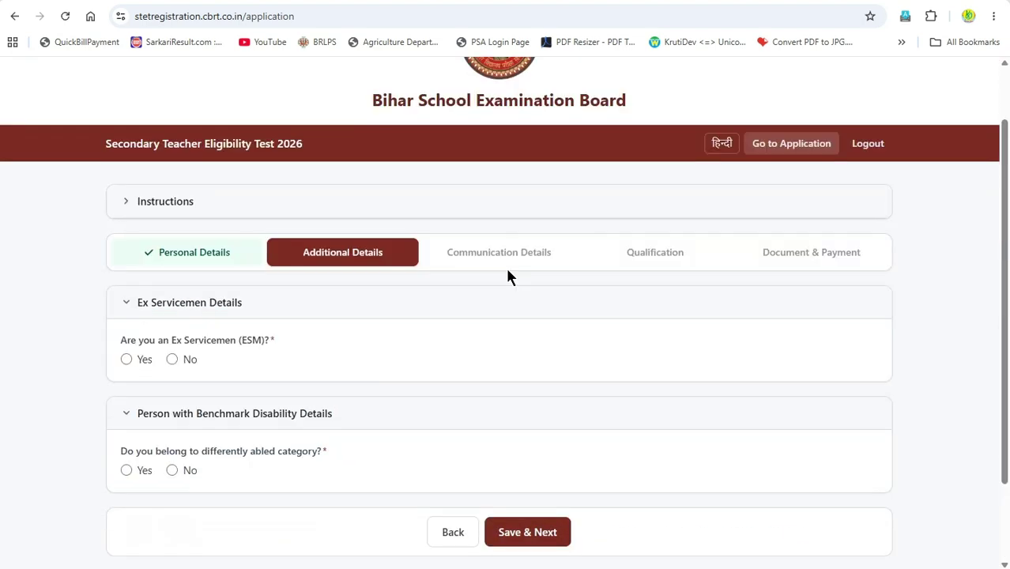
Step: Check the fields shown for an Ex Servicemen Yes answer, and set the final answer to No
scroll(245, 348, down, 2)
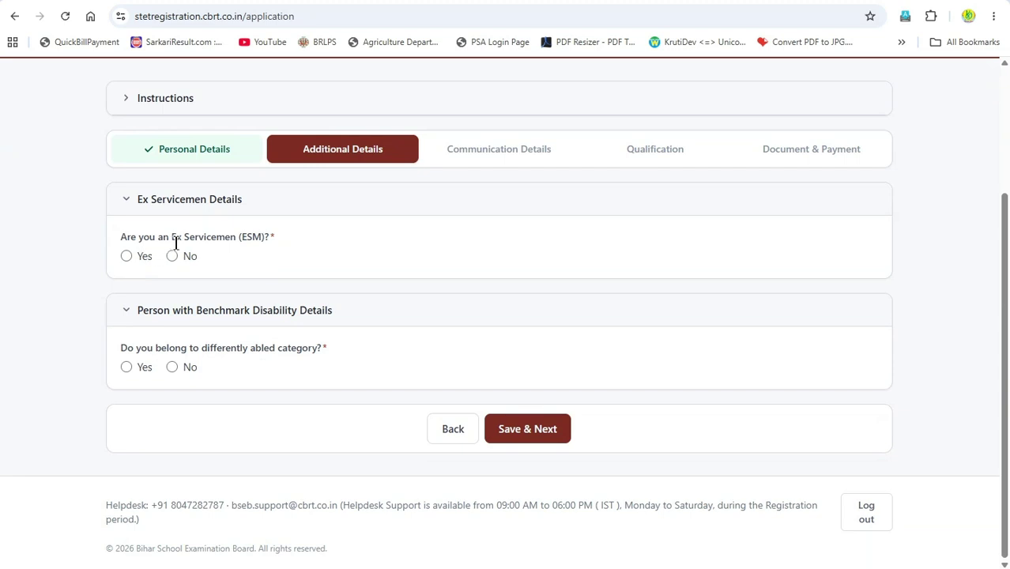
click(127, 256)
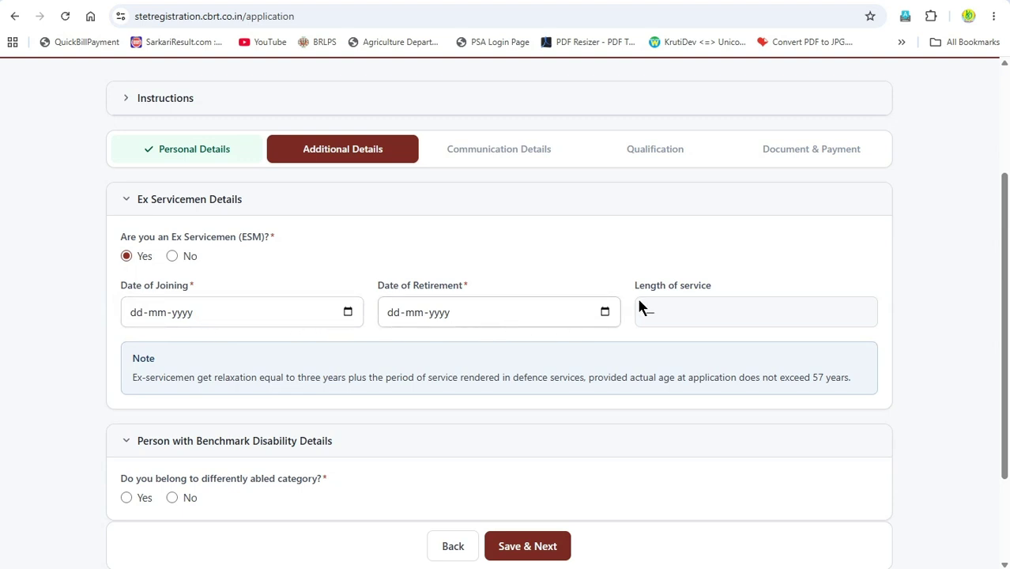
click(172, 256)
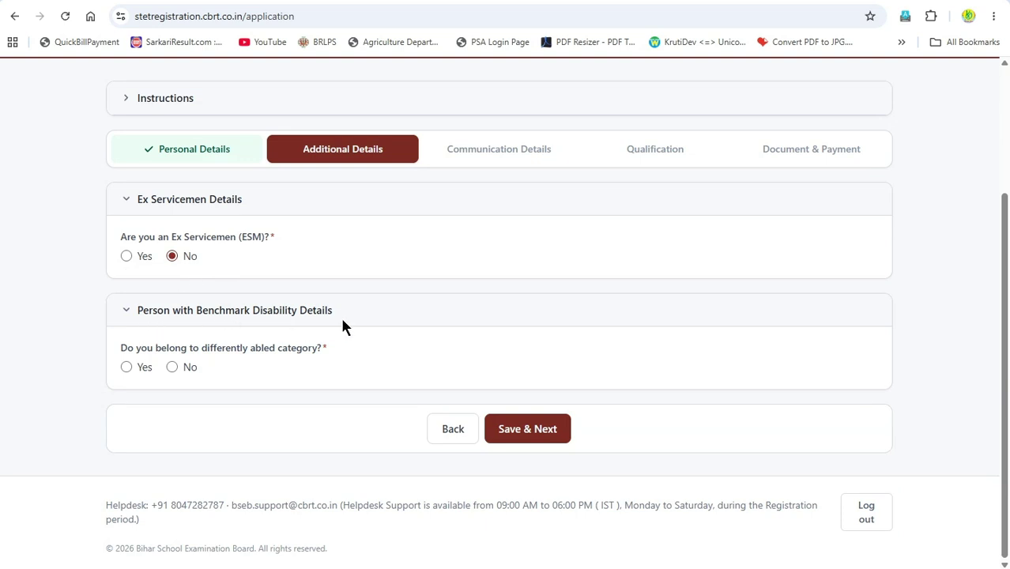
Step: Answer Yes to belonging to the differently abled category and choose Visually Disabled as the type of disability
click(129, 368)
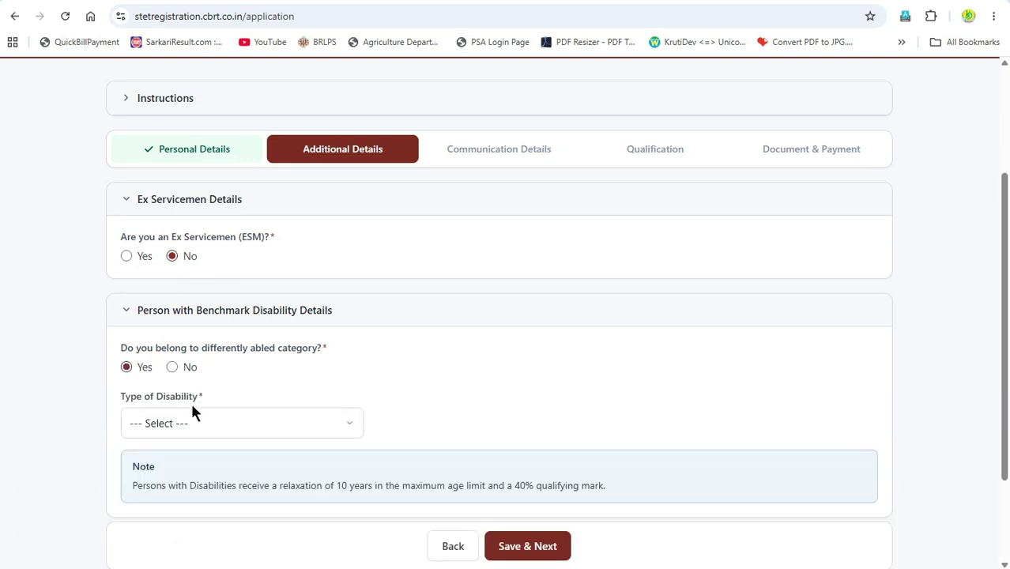
click(198, 425)
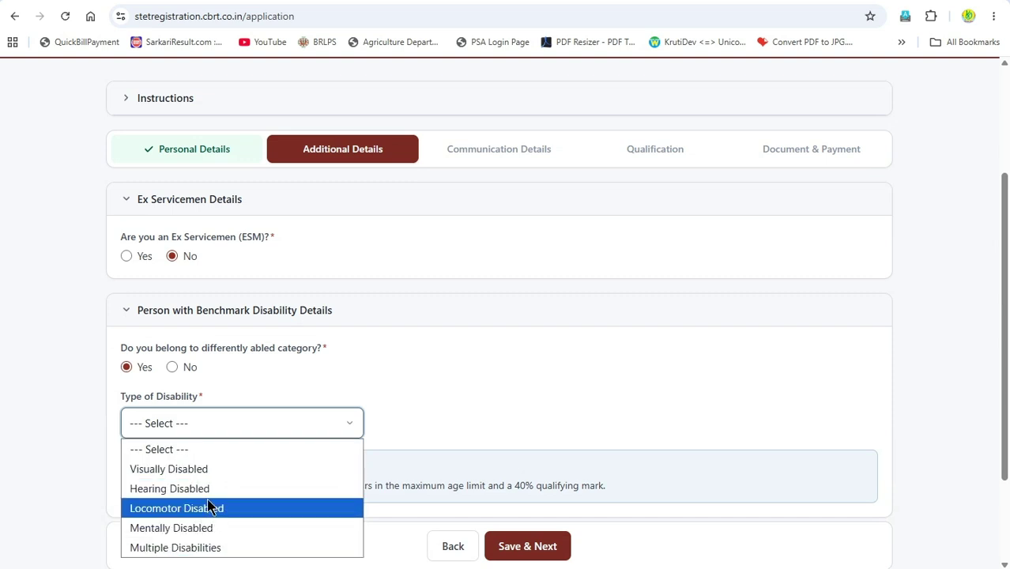
click(208, 471)
scroll(355, 346, down, 2)
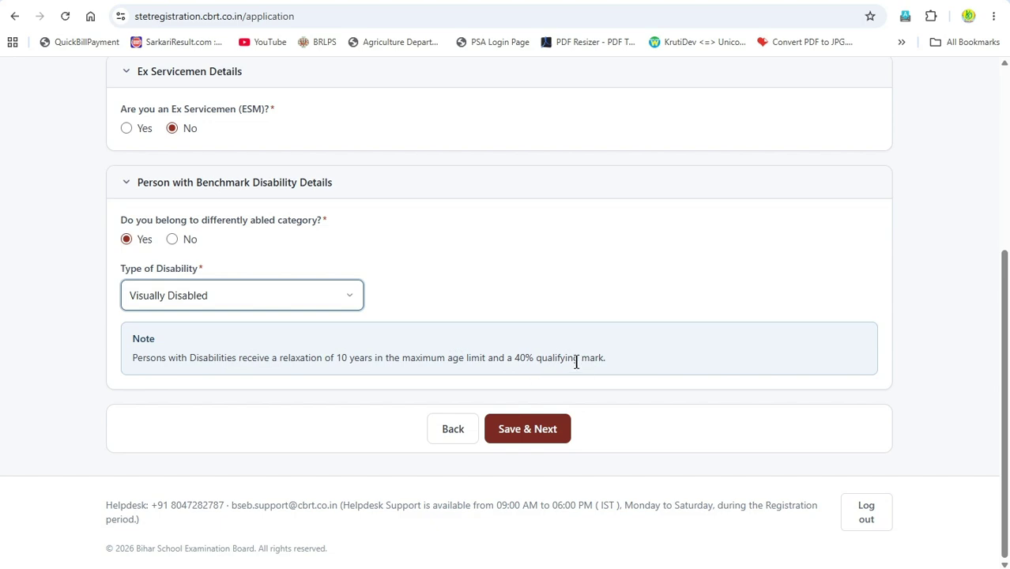
scroll(294, 216, up, 2)
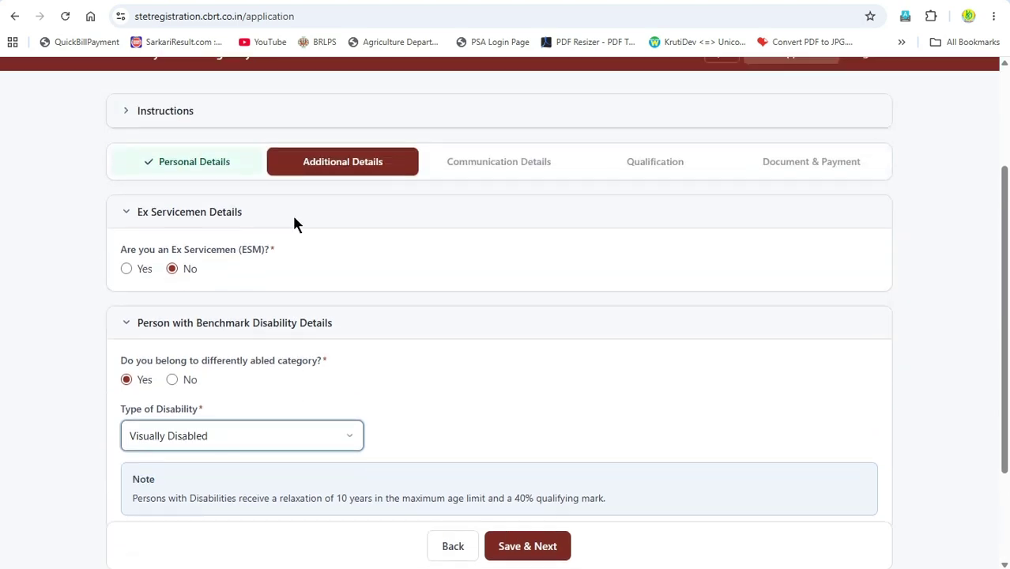
Step: Answer No to belonging to the differently abled category, save the additional details and proceed to Communication Details
click(172, 380)
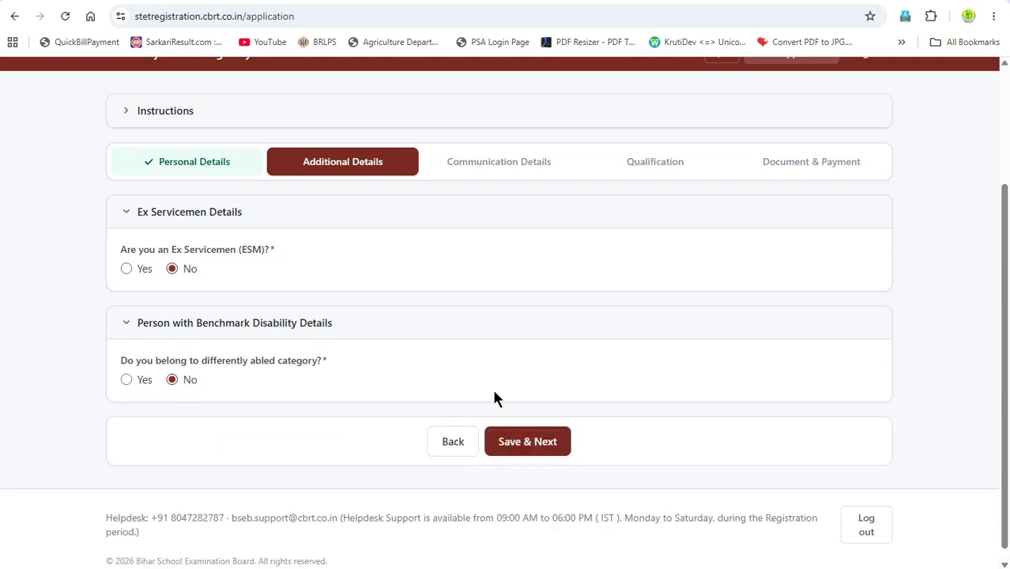
click(527, 443)
Step: Go to Address Line 1 of the correspondence address and go through the correspondence and permanent address fields
scroll(298, 347, down, 2)
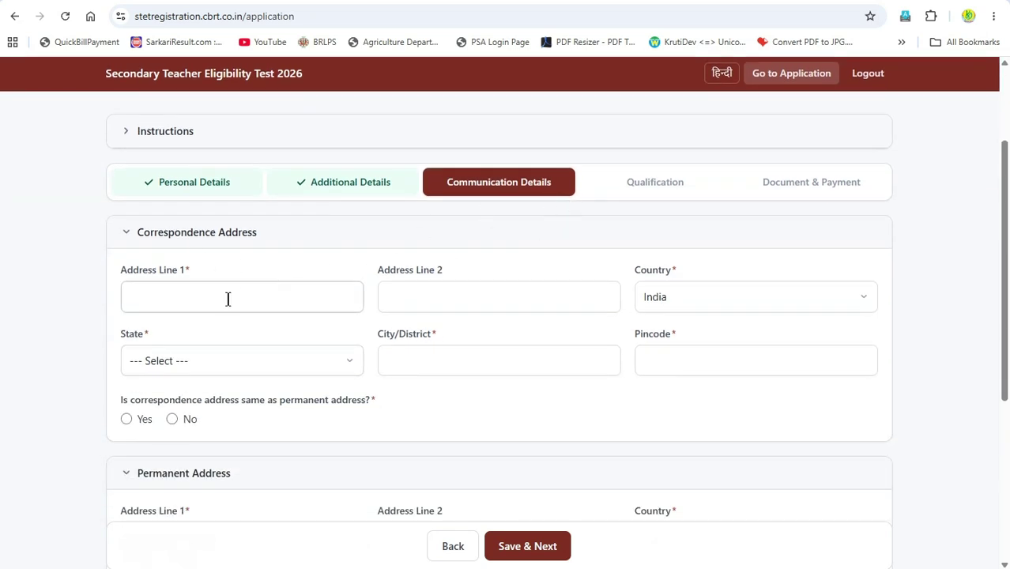
click(188, 304)
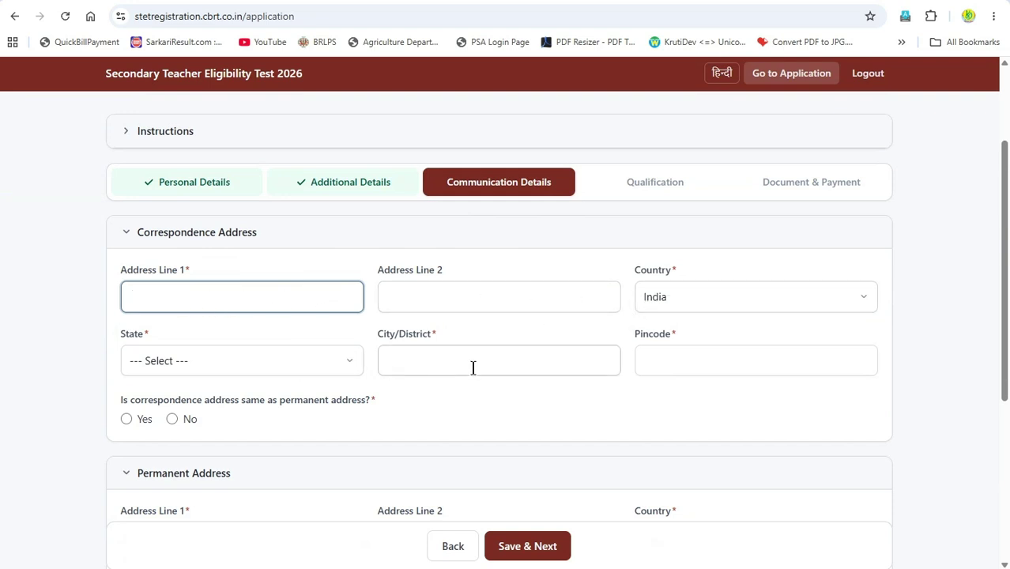
scroll(207, 434, down, 3)
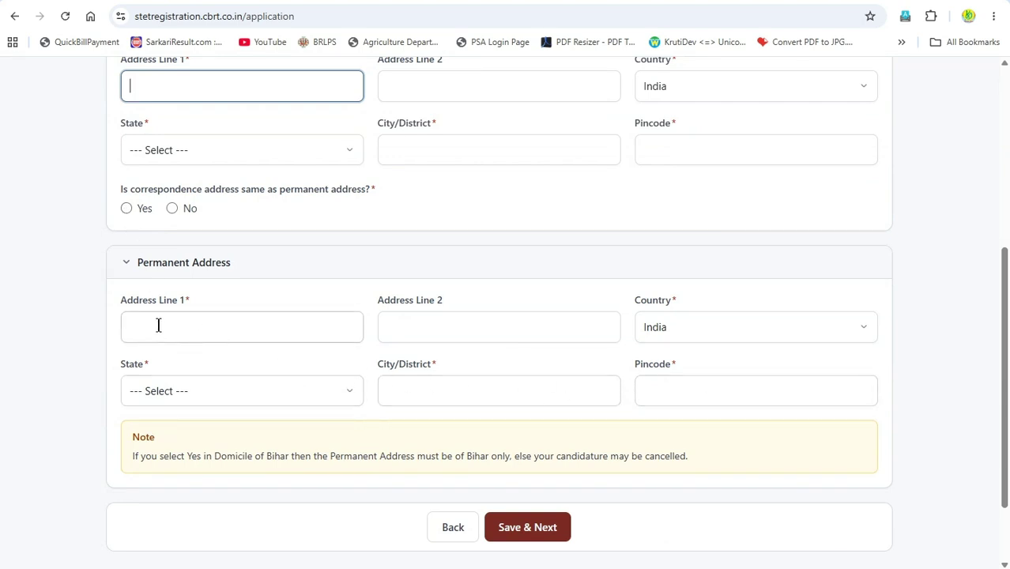
scroll(159, 325, up, 3)
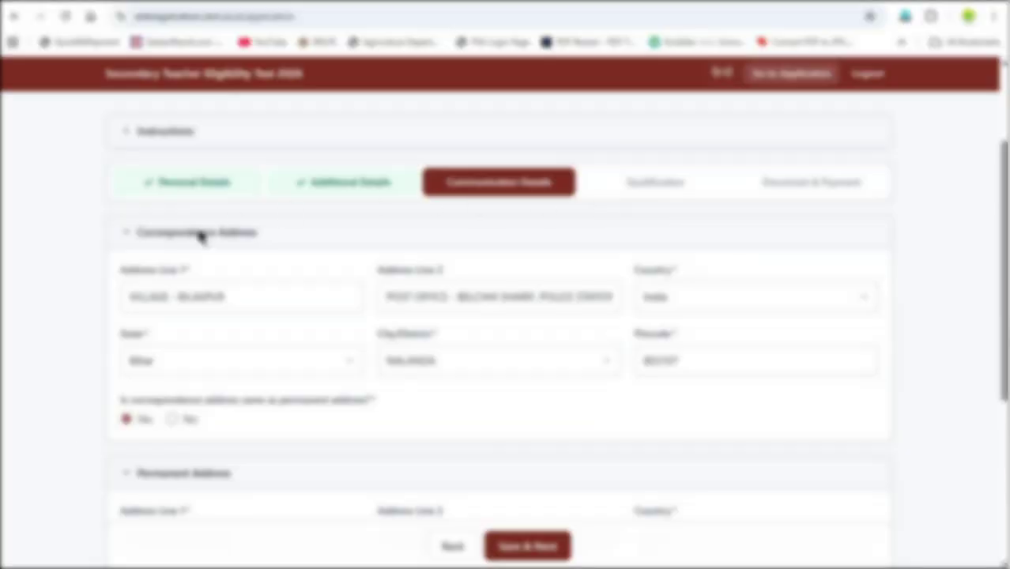
Step: Review the filled-in correspondence and permanent addresses, save them and proceed to the Qualification section
scroll(433, 300, down, 1)
scroll(433, 301, down, 4)
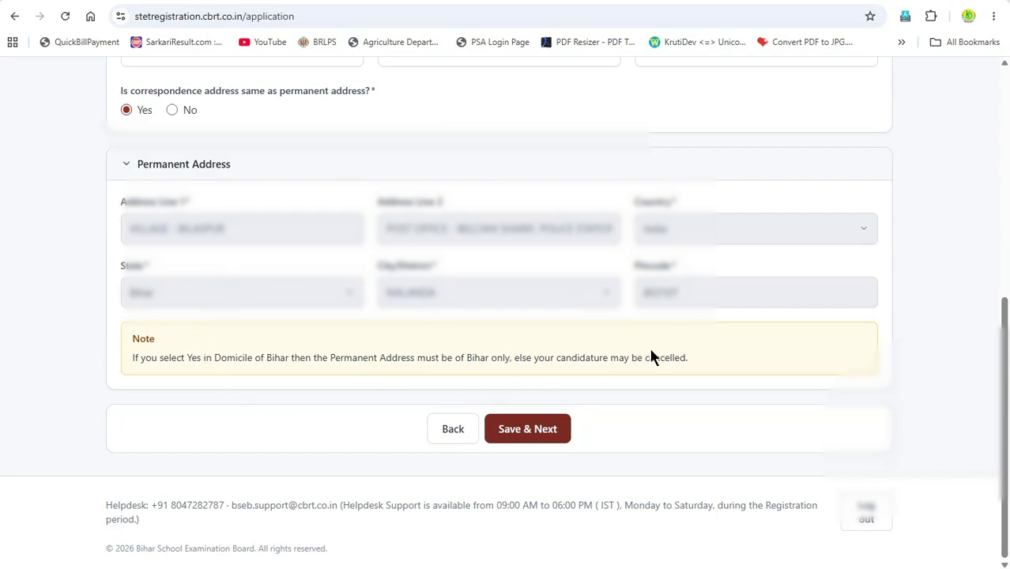
click(528, 429)
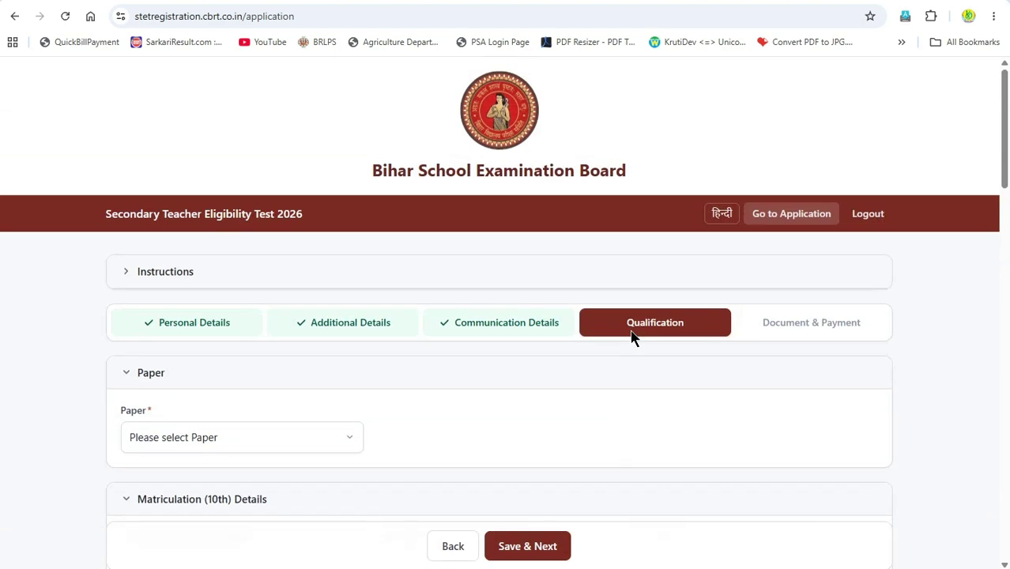
Step: Look through the options offered for Paper in the Qualification section without choosing one
scroll(419, 292, down, 2)
scroll(418, 293, down, 1)
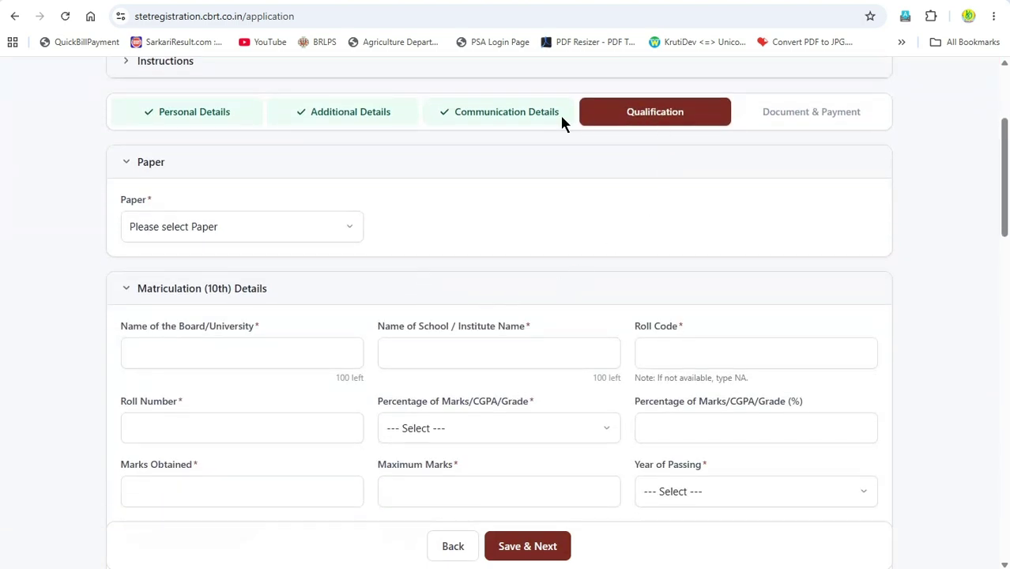
click(218, 228)
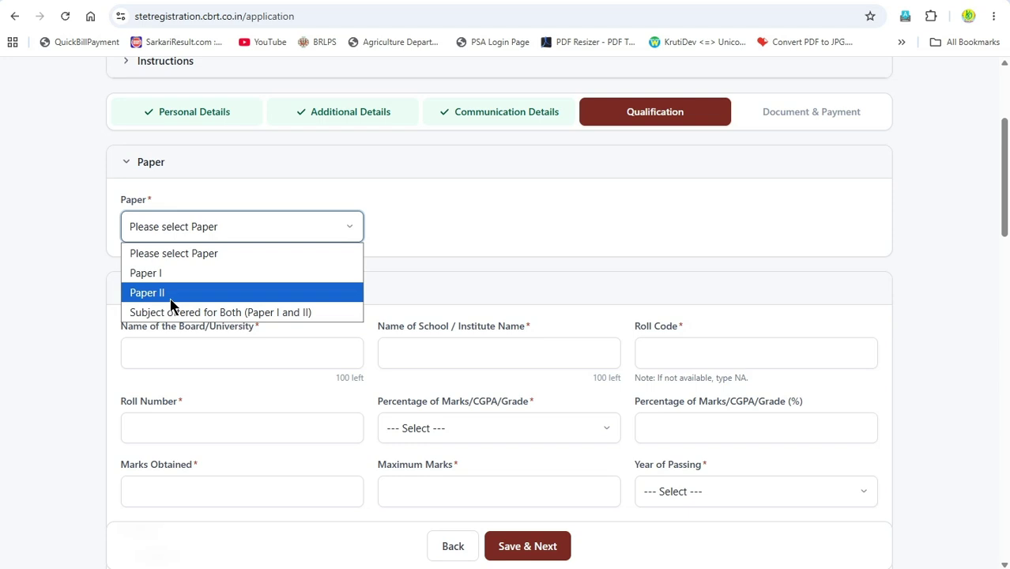
click(653, 368)
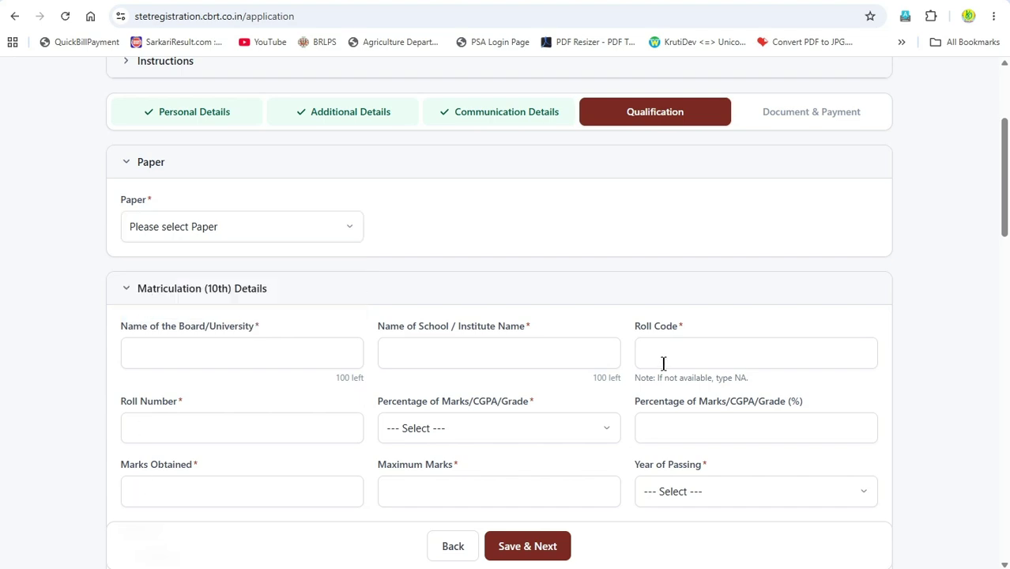
Step: Switch to STET 2026 Advt.pdf and examine the subject codes and eligibility requirements for Paper I and Paper II
key(ctrl+Tab)
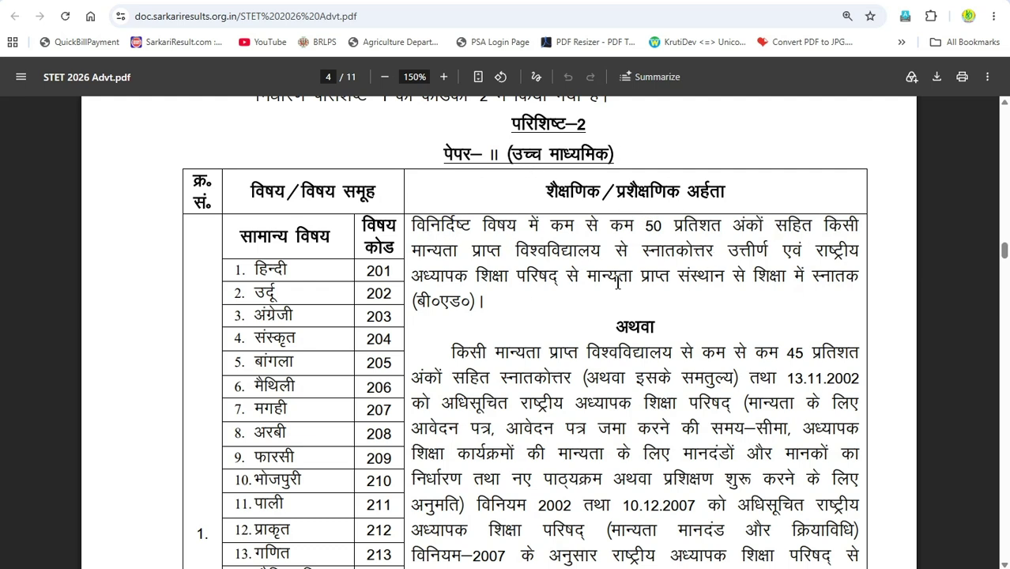
scroll(531, 291, down, 1)
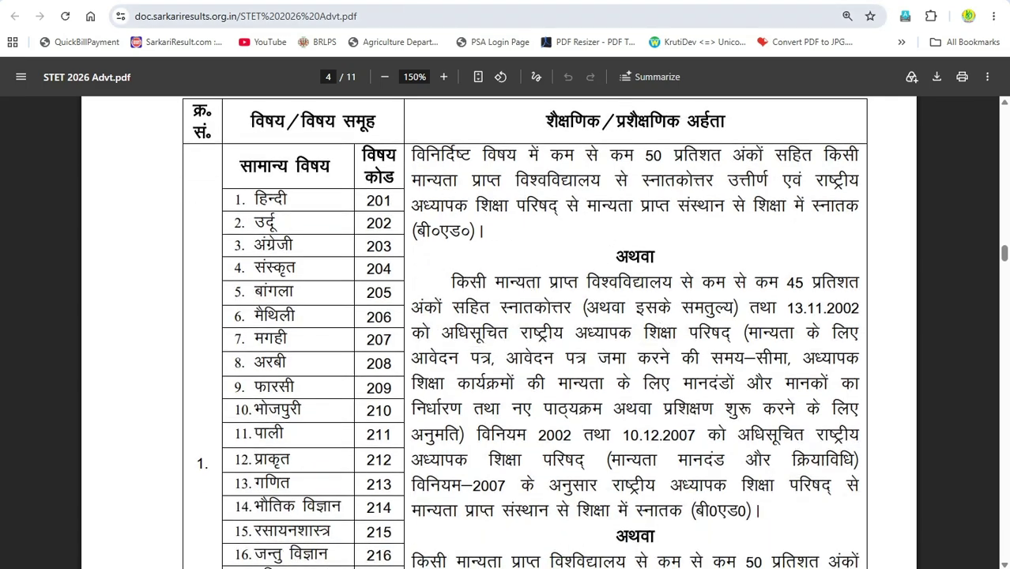
scroll(593, 344, up, 5)
scroll(593, 343, up, 20)
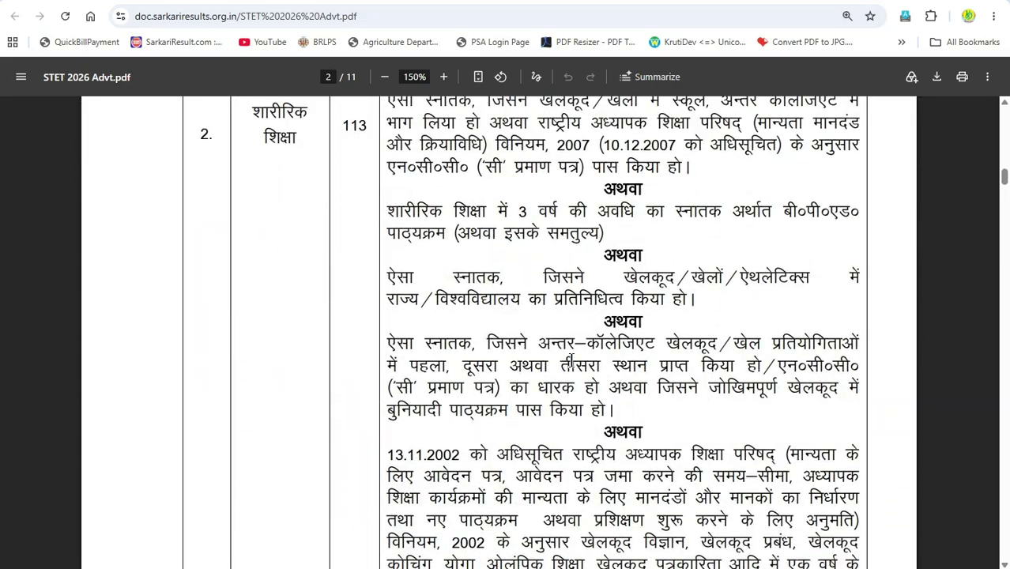
scroll(571, 364, up, 10)
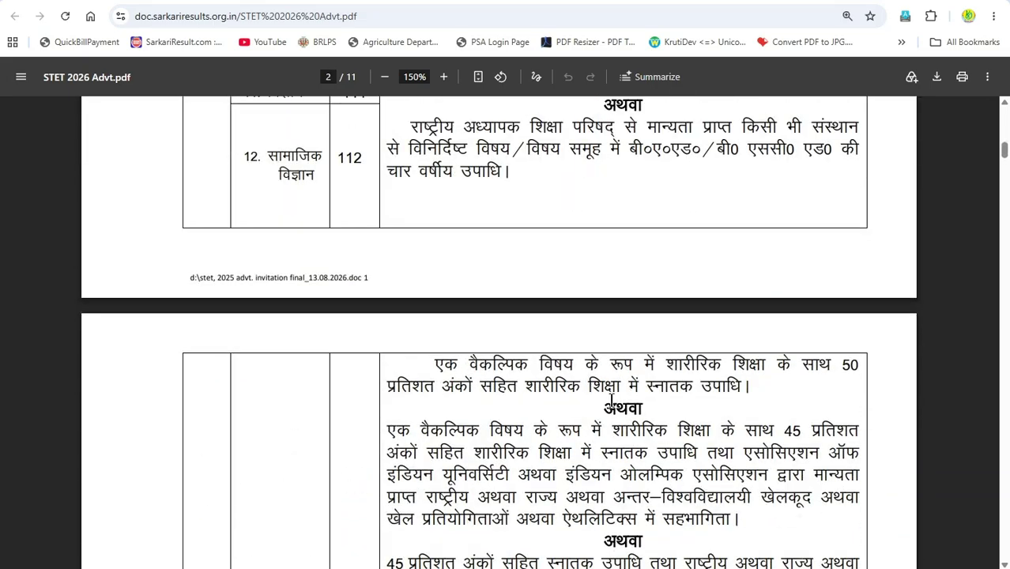
scroll(644, 424, up, 10)
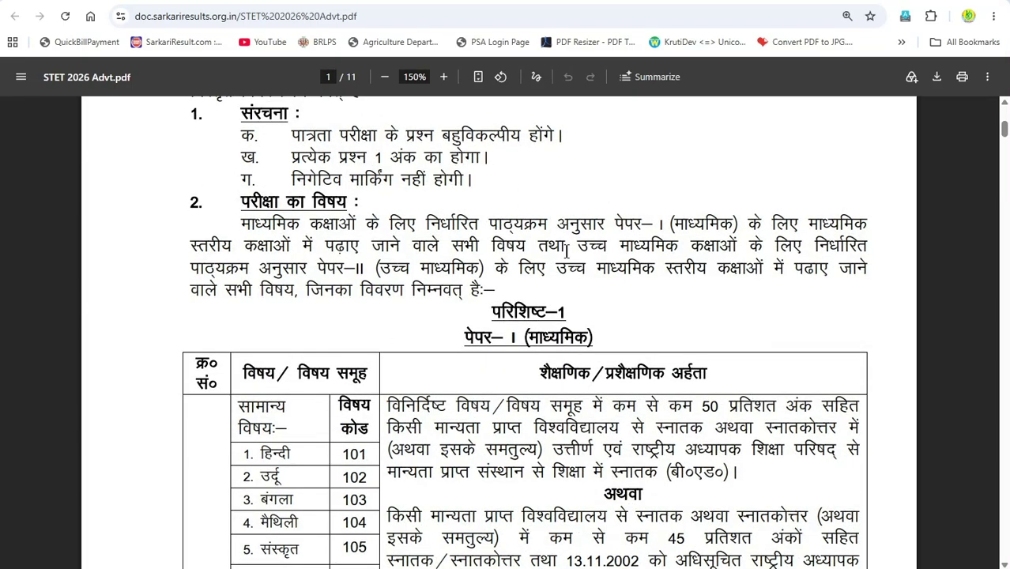
scroll(566, 251, down, 15)
scroll(563, 252, down, 4)
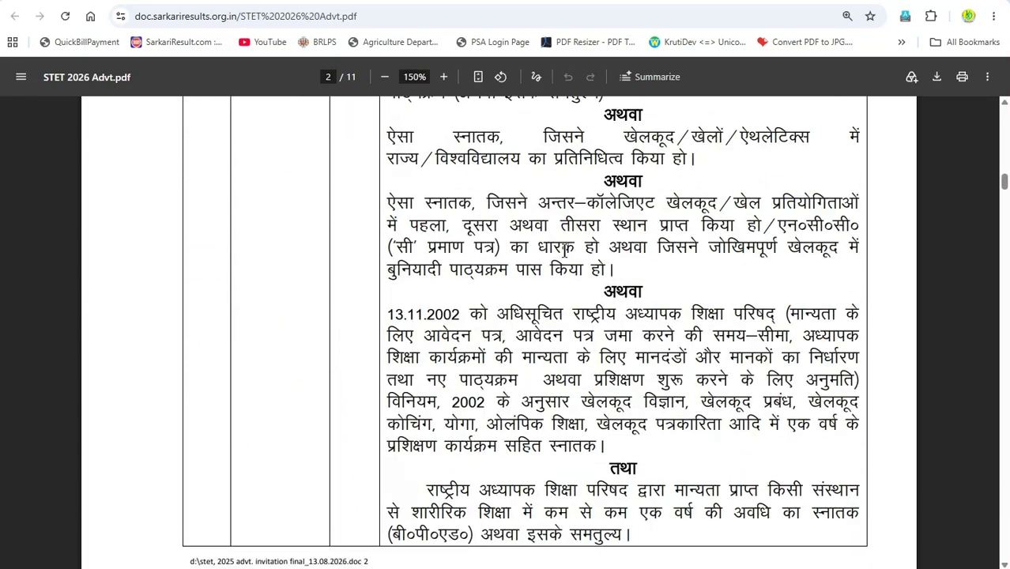
Step: Return to the application form and set Paper to Subject offered for Both (Paper I and II)
click(192, 1)
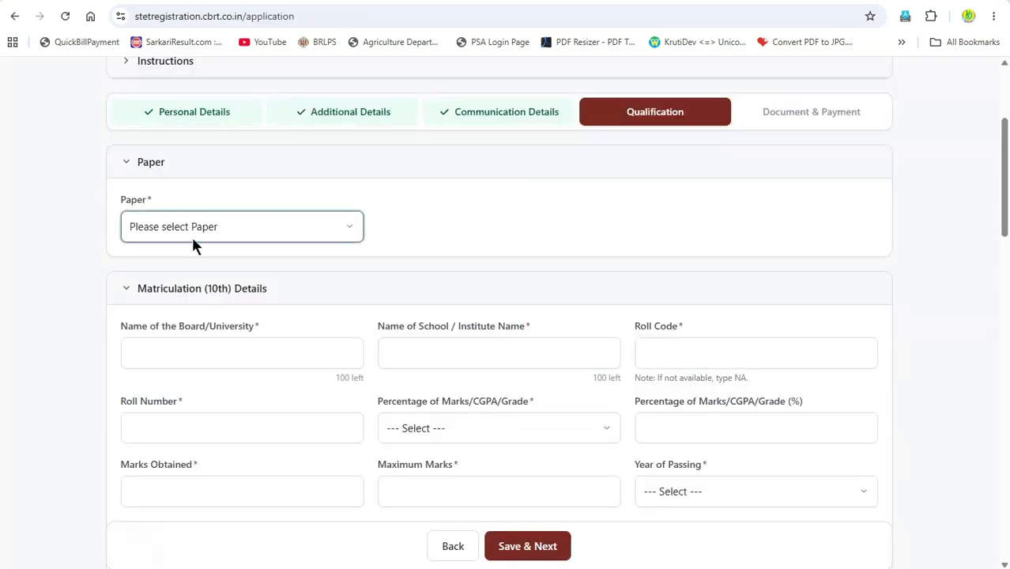
click(241, 227)
click(203, 312)
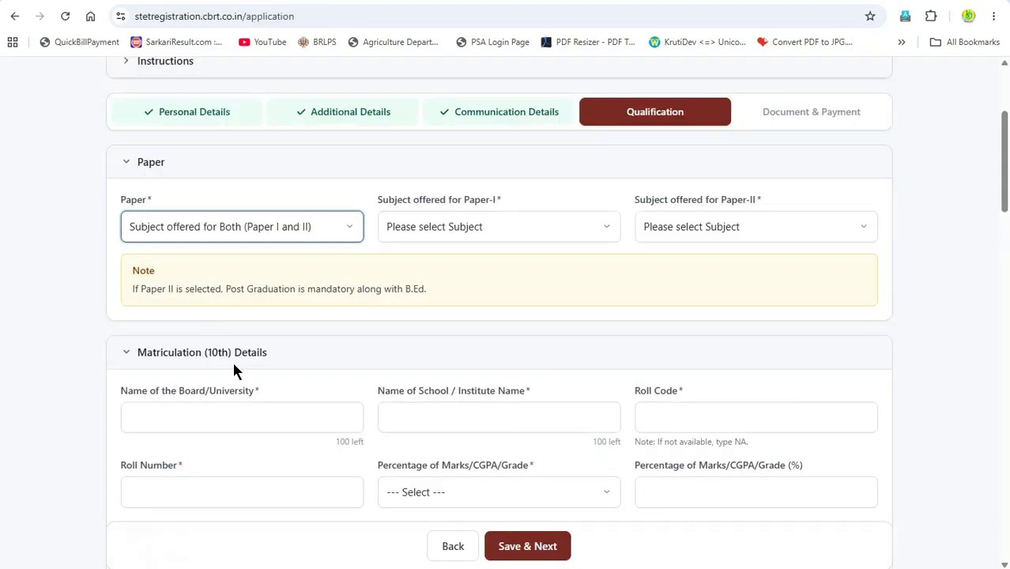
Step: View the Paper-I and Paper-II subject lists, and consult the Paper II subject table in STET 2026 Advt.pdf
click(452, 225)
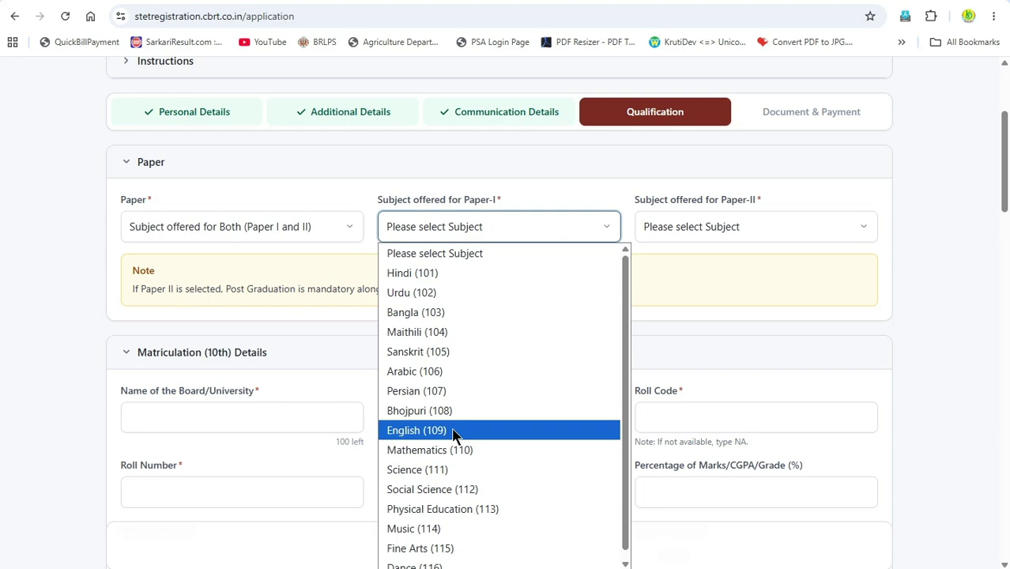
click(678, 229)
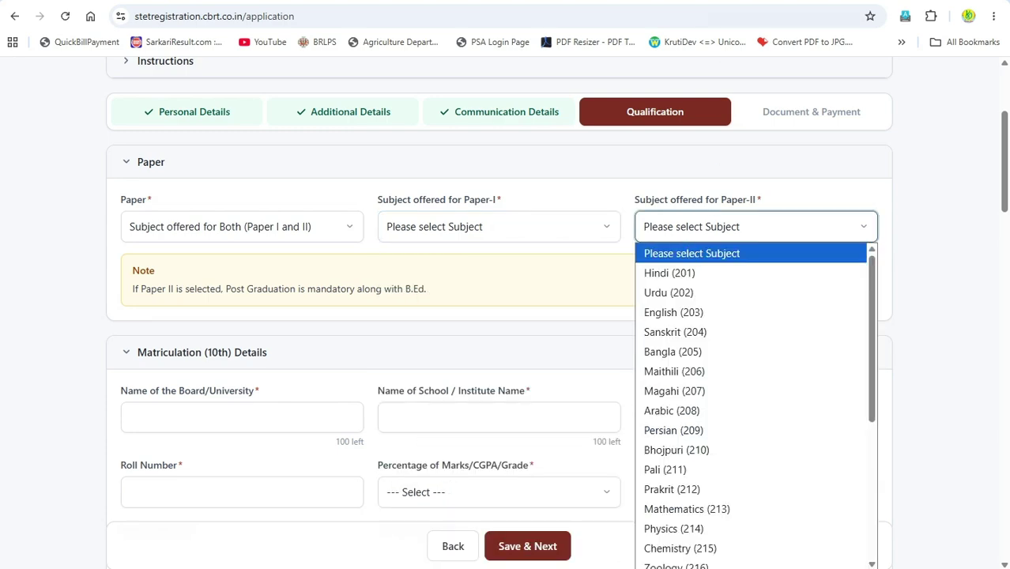
key(ctrl+Tab)
scroll(551, 348, down, 10)
scroll(551, 348, down, 5)
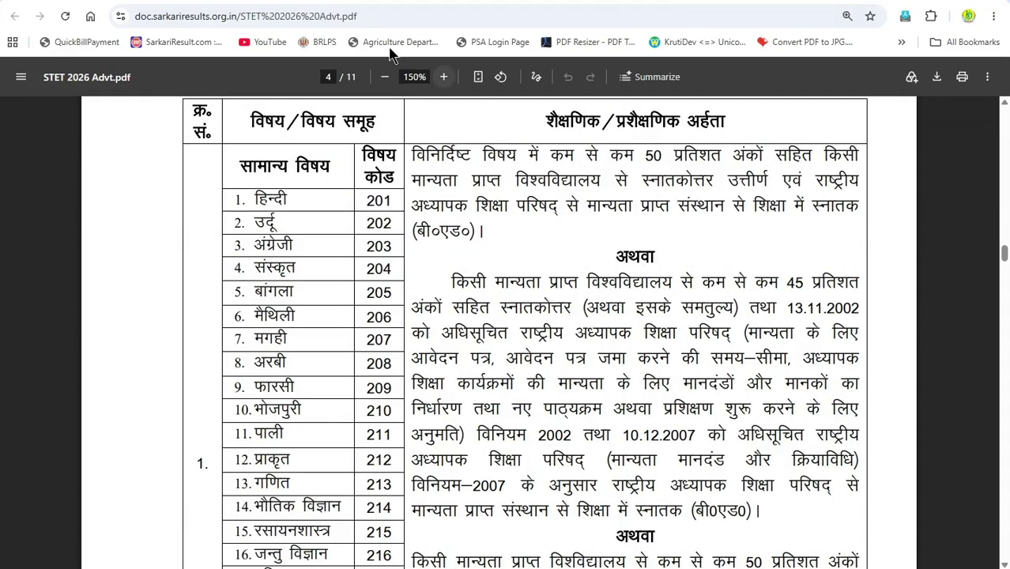
Step: Return to the application form and set the subject offered for Paper-II to Commerce (225)
key(alt+Tab)
click(679, 230)
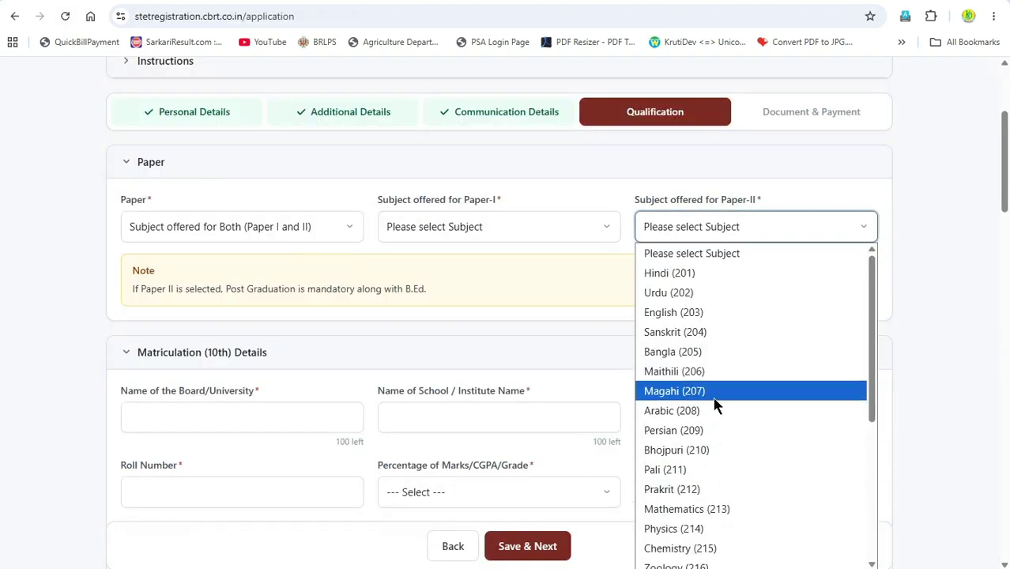
scroll(715, 401, down, 3)
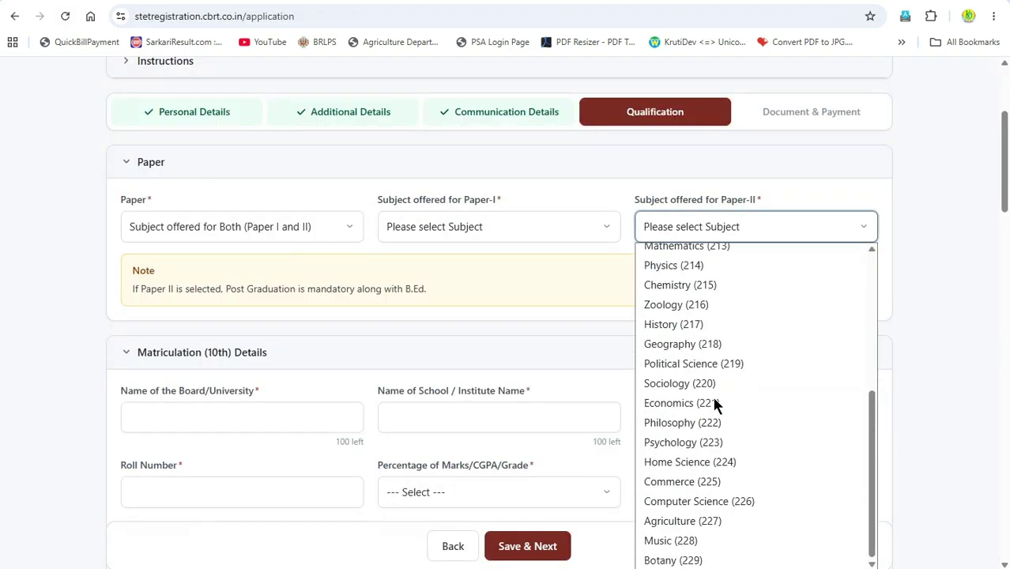
click(705, 484)
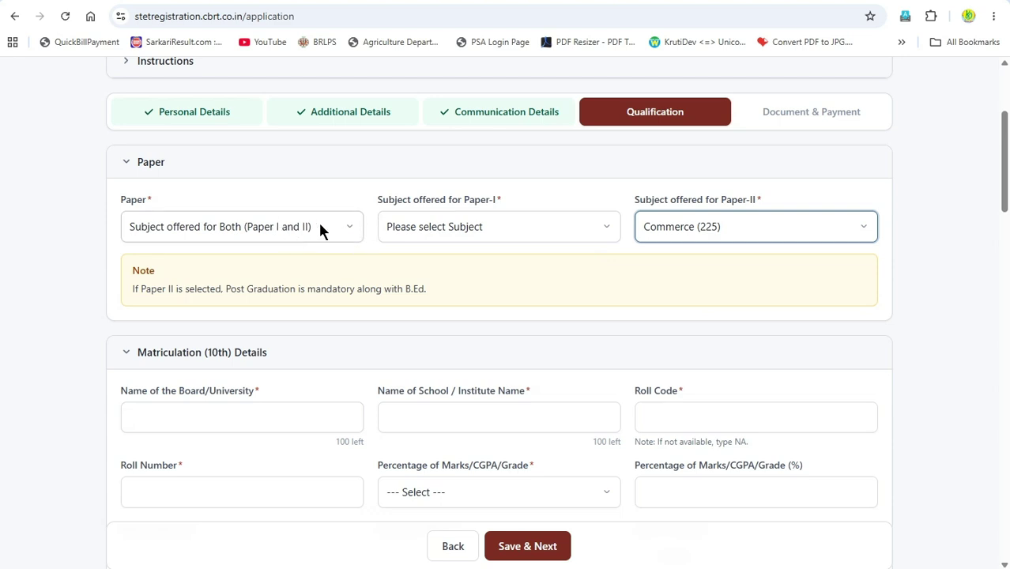
Step: Set the subject offered for Paper-I to English (109) and the subject offered for Paper-II to English (203)
click(427, 231)
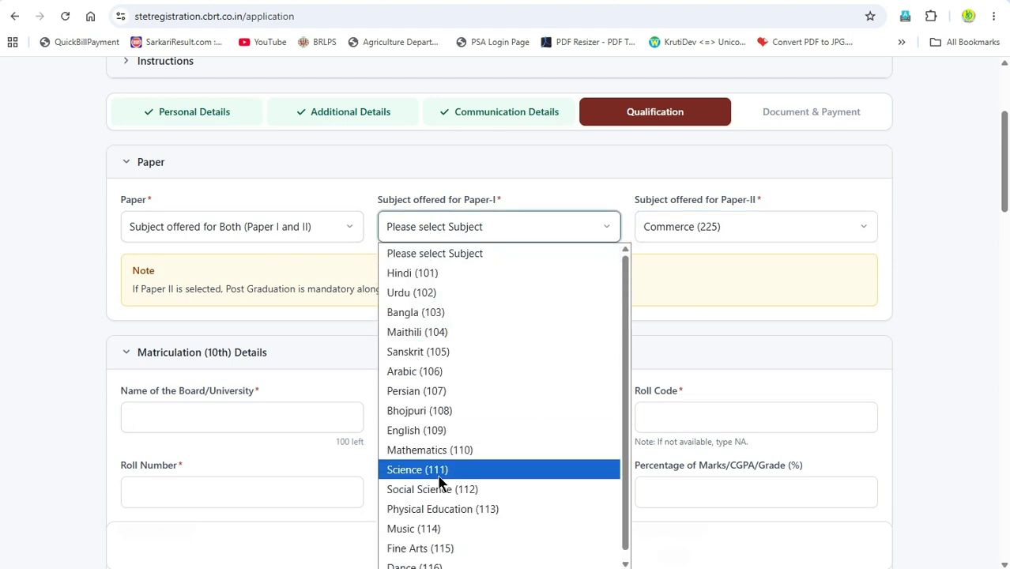
scroll(439, 476, down, 1)
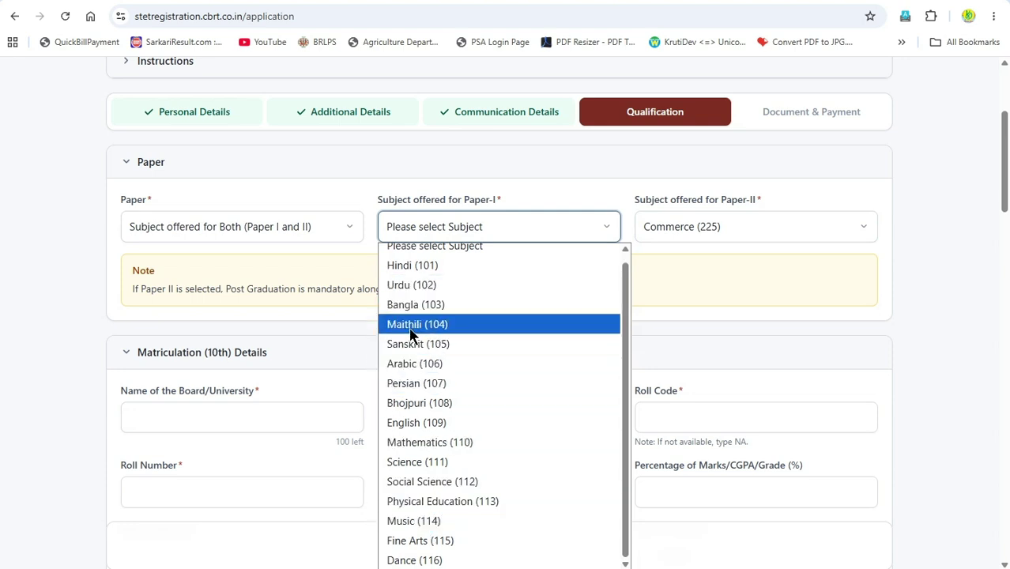
click(414, 424)
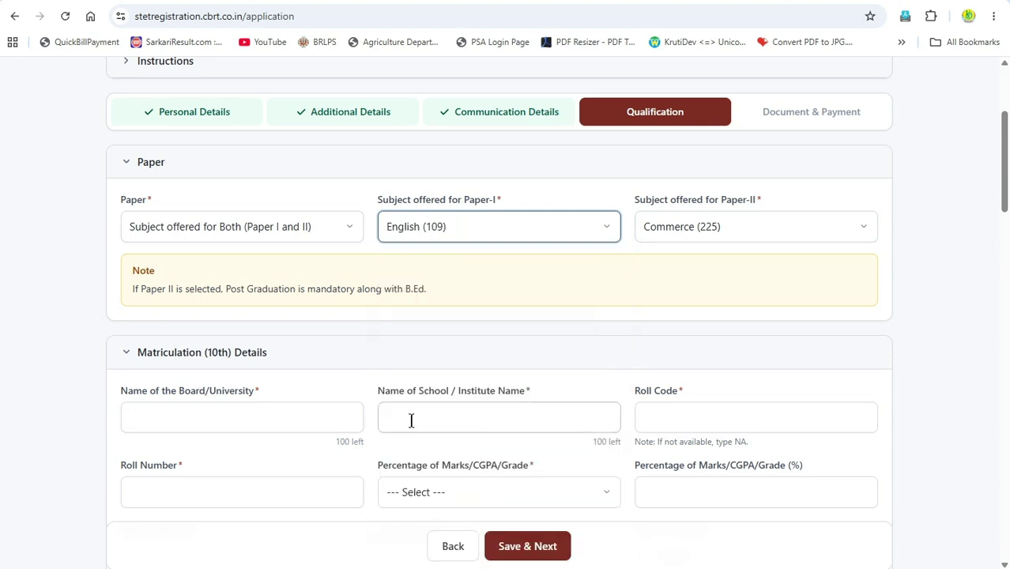
click(667, 230)
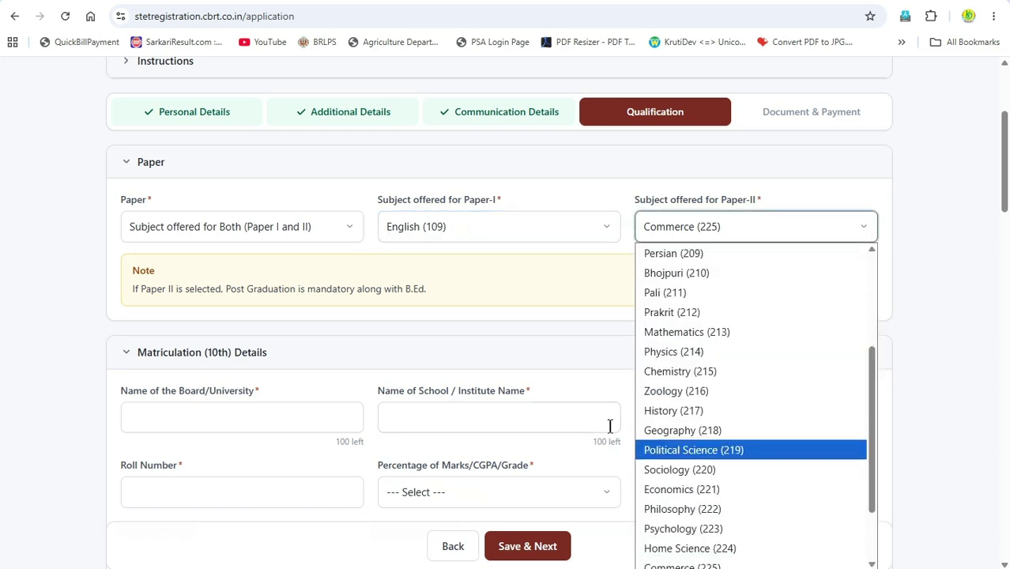
scroll(664, 433, up, 3)
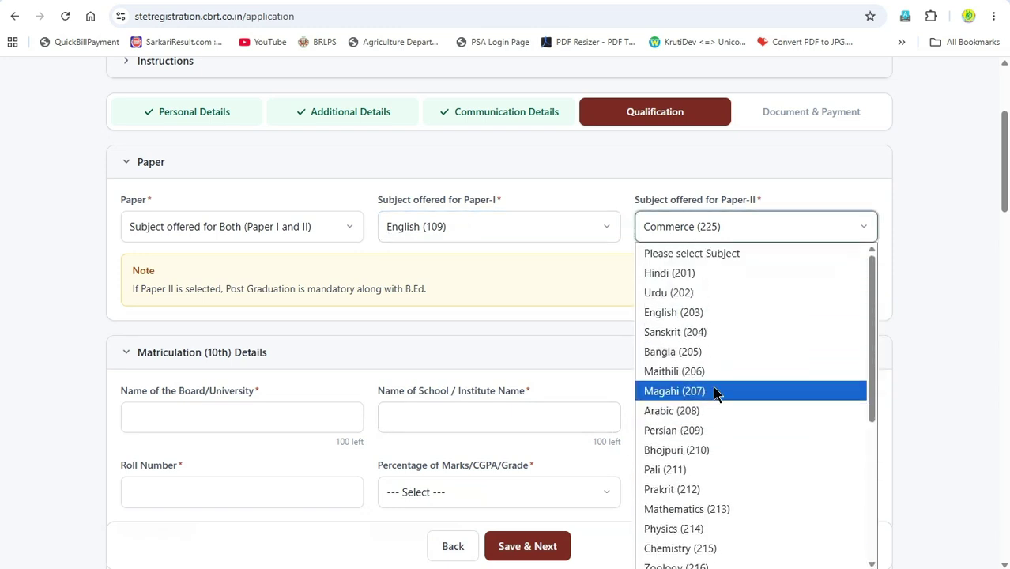
click(673, 313)
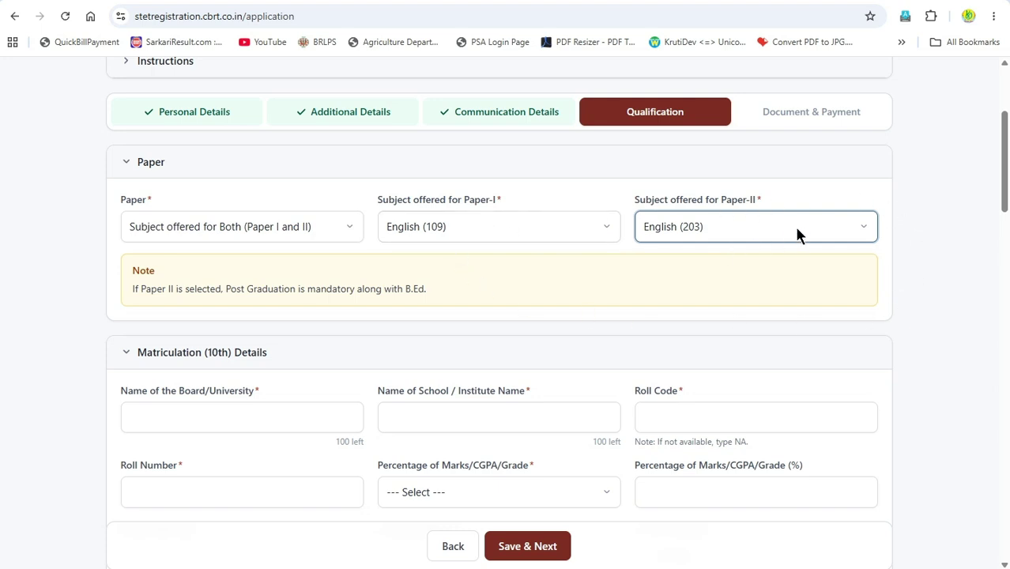
Step: Go through the board, school and roll fields in Matriculation (10th) Details and set Percentage of Marks/CGPA/Grade to Percentage
scroll(415, 300, down, 2)
click(238, 277)
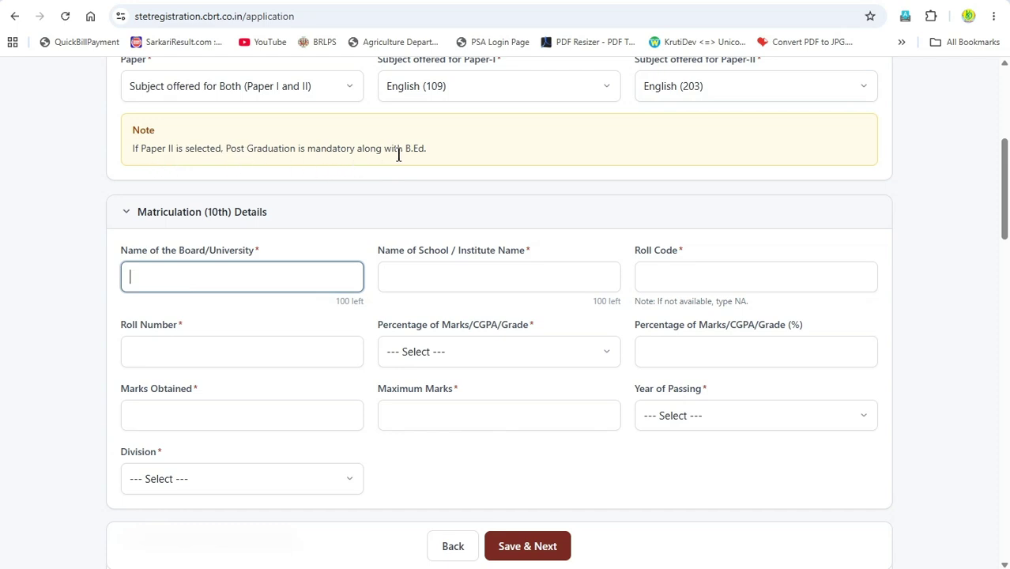
scroll(696, 195, up, 1)
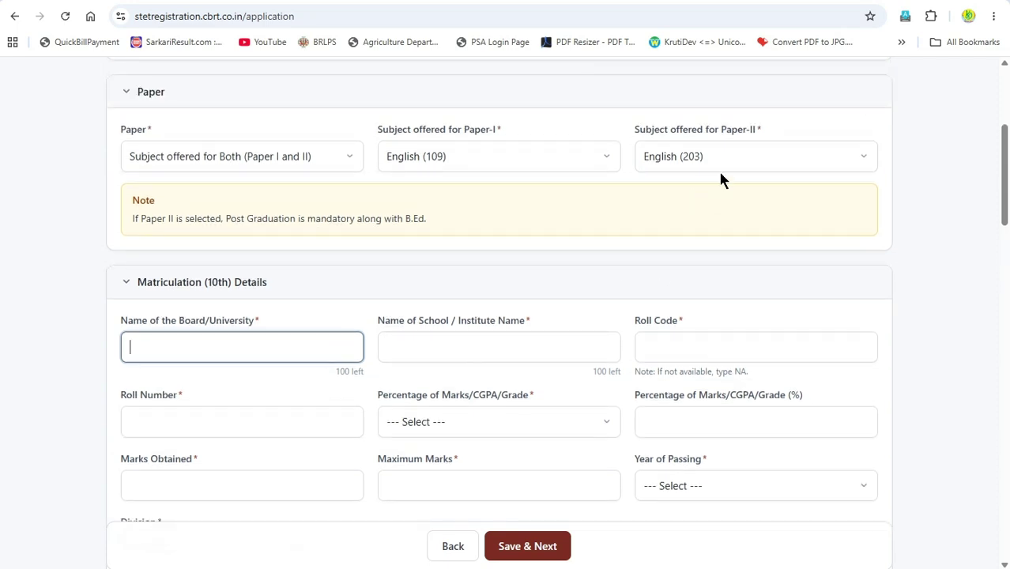
scroll(124, 319, down, 2)
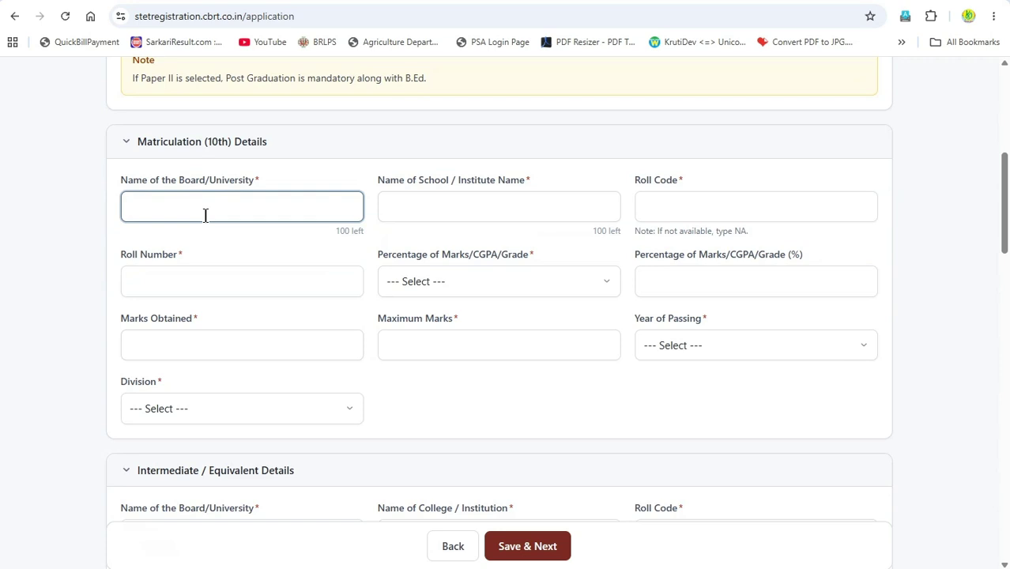
click(517, 202)
click(699, 210)
click(140, 283)
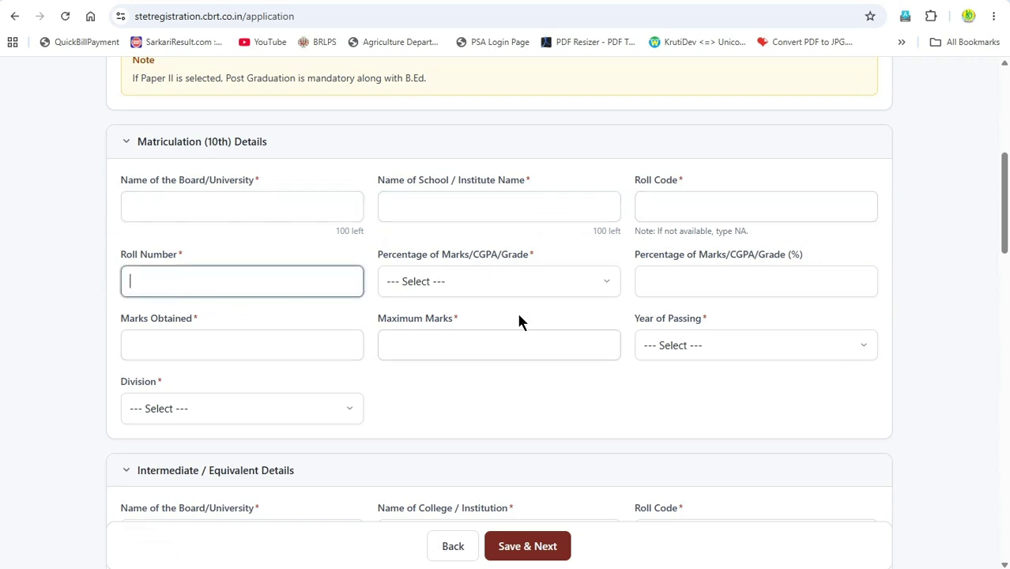
click(433, 283)
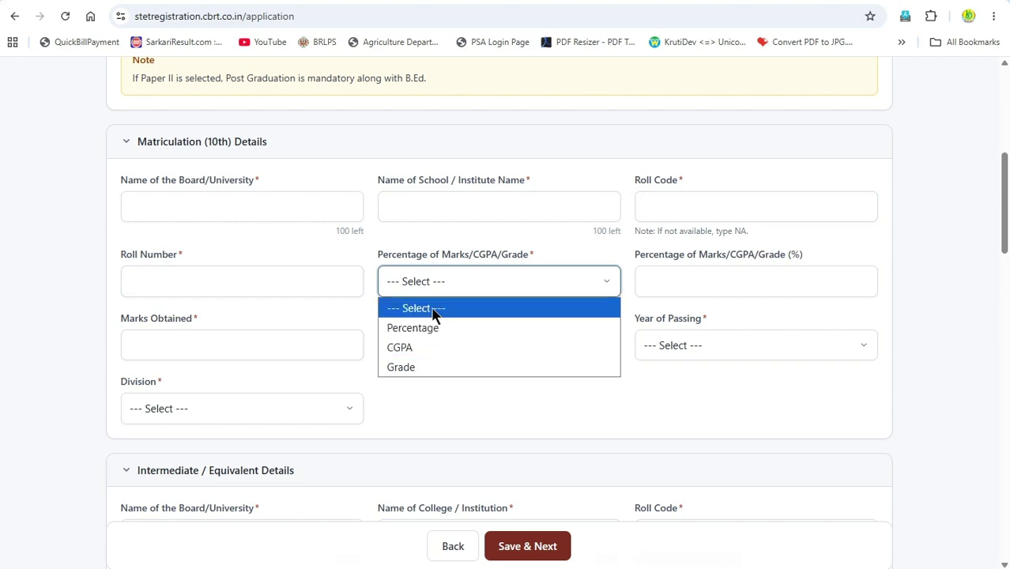
click(443, 281)
click(444, 283)
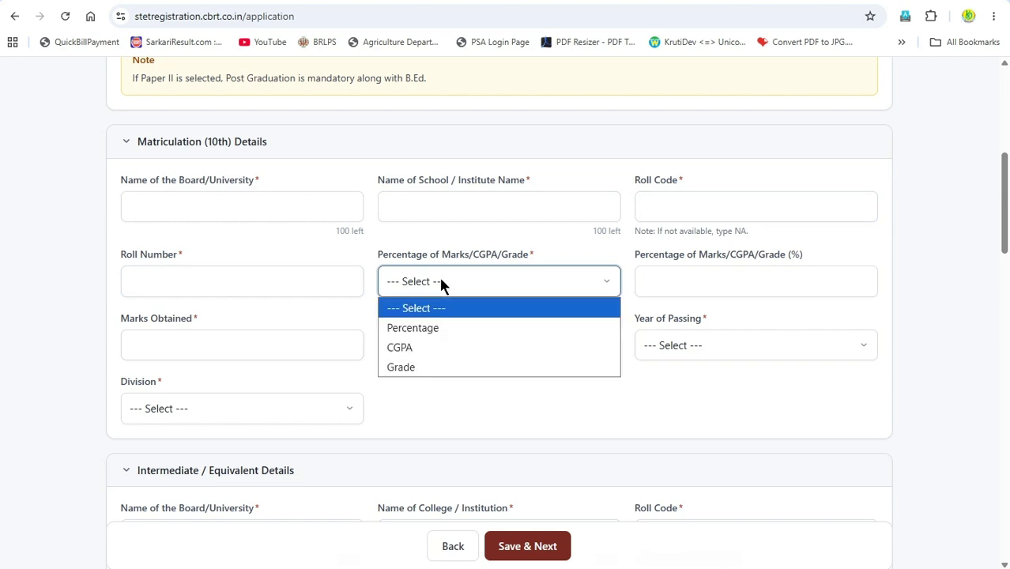
click(424, 328)
Step: Examine the remaining Matriculation marks fields, the Year of Passing and Division options, and the Intermediate / Equivalent Details fields
click(680, 279)
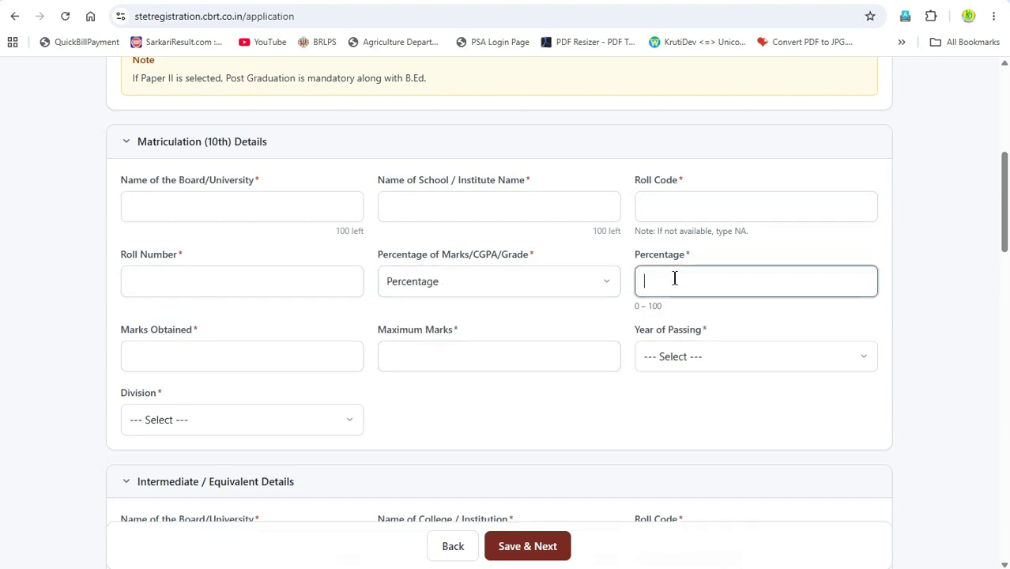
click(199, 361)
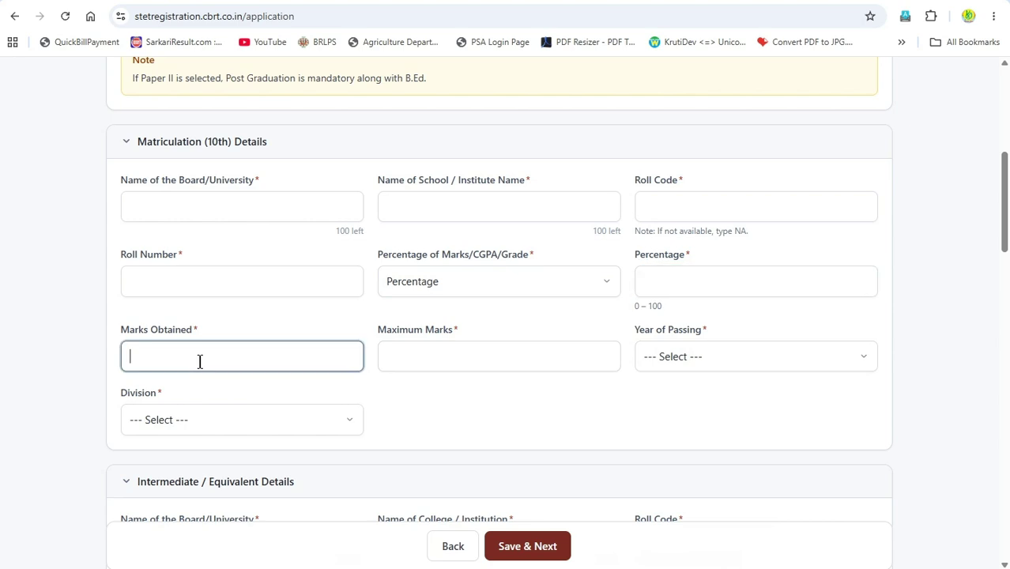
scroll(203, 363, down, 2)
click(436, 219)
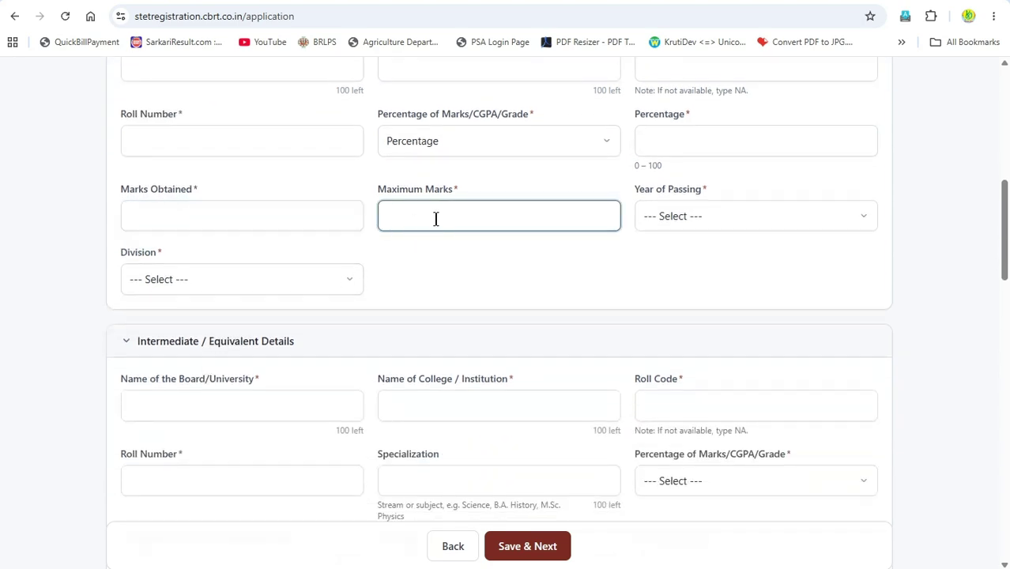
click(681, 221)
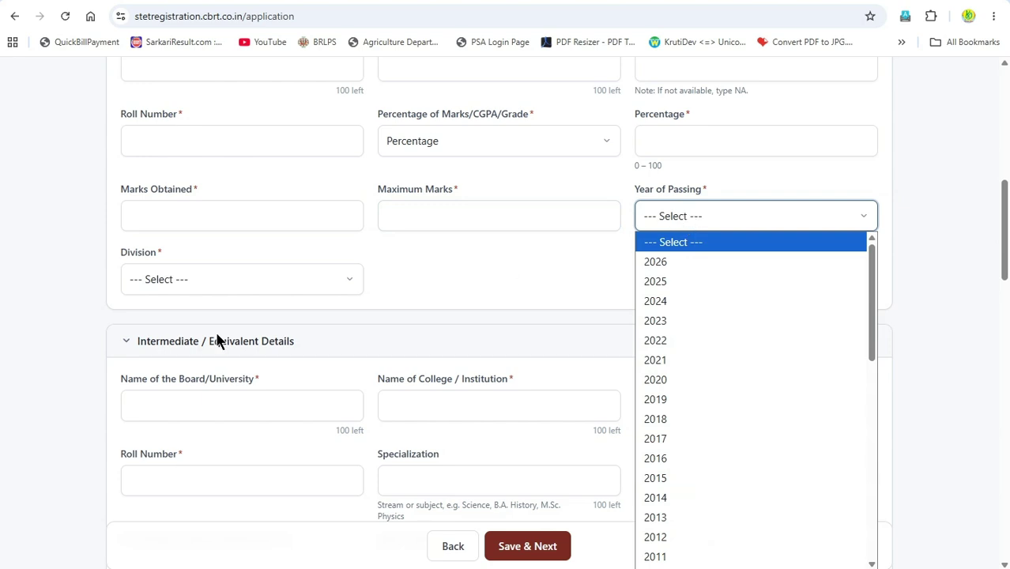
click(176, 277)
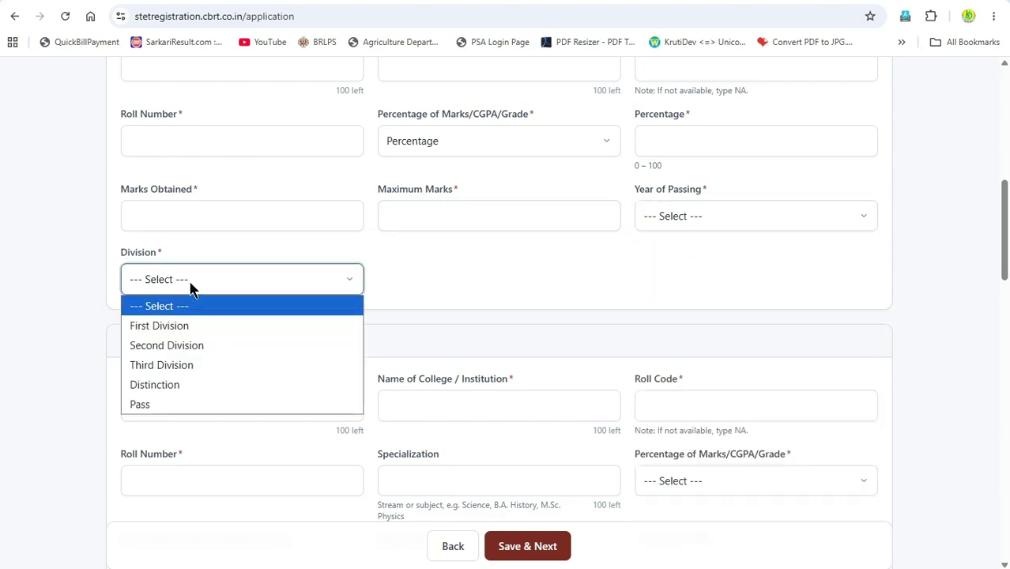
click(191, 286)
scroll(434, 292, up, 3)
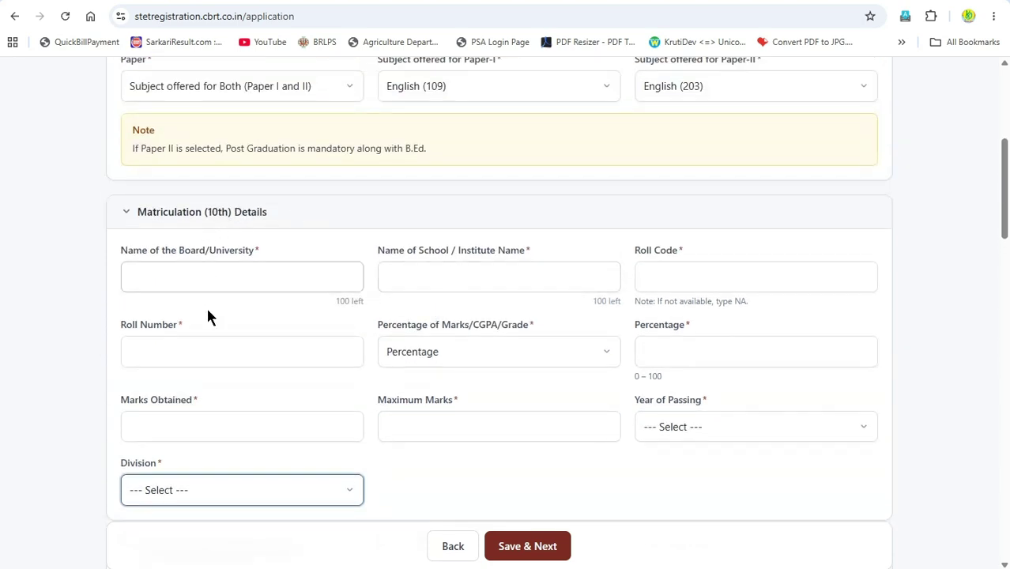
scroll(207, 316, down, 5)
click(193, 271)
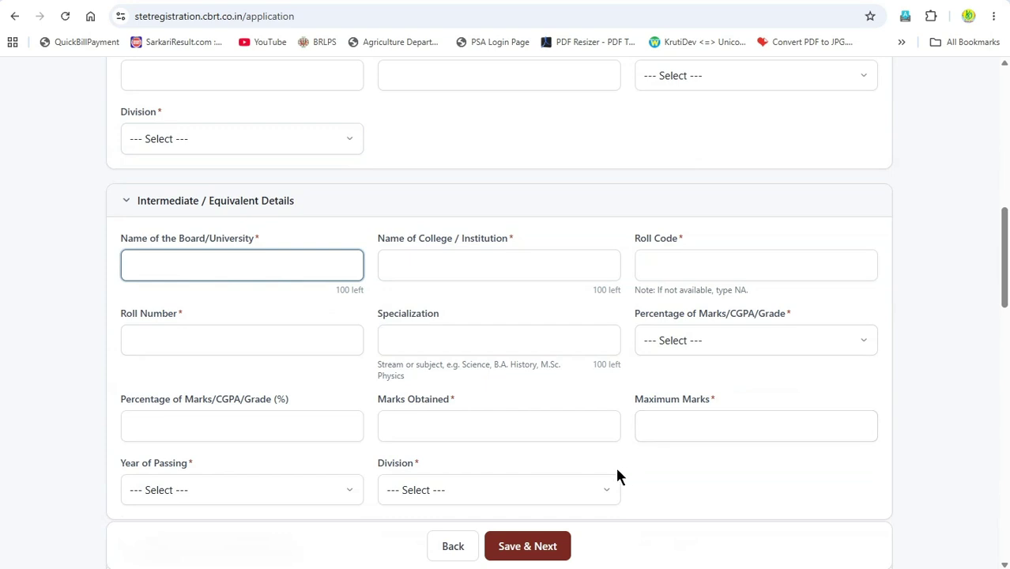
scroll(614, 466, down, 4)
Step: Go through the university, college, roll and specialization fields in Graduation Qualification Details and set Percentage of Marks/CGPA/Grade to Percentage
click(202, 339)
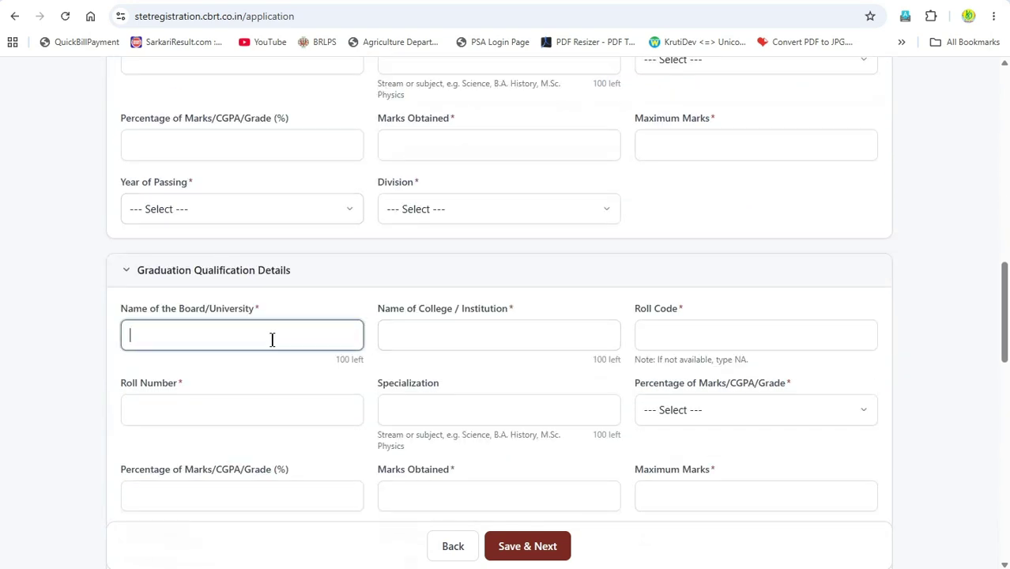
click(493, 338)
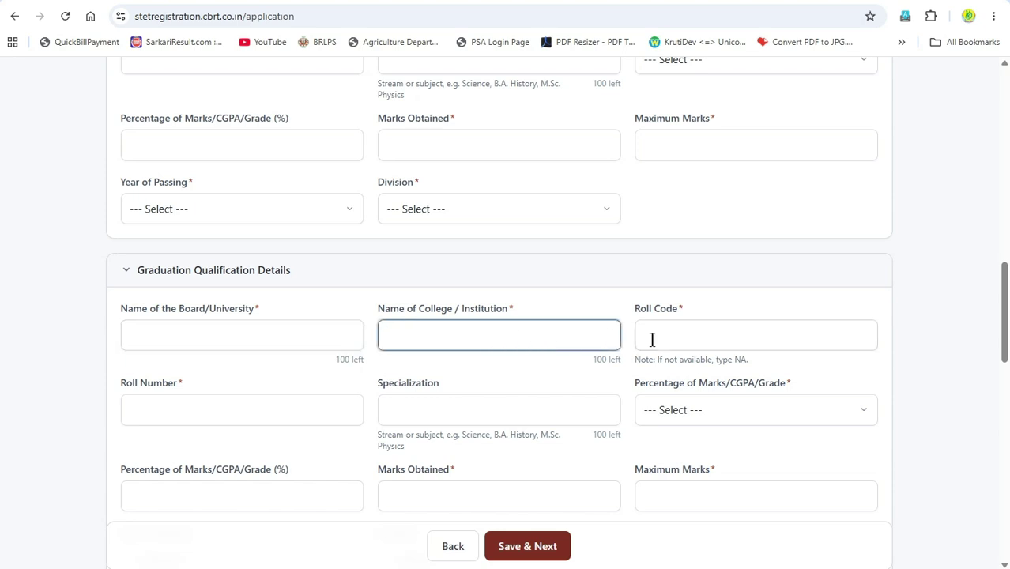
click(677, 337)
click(196, 410)
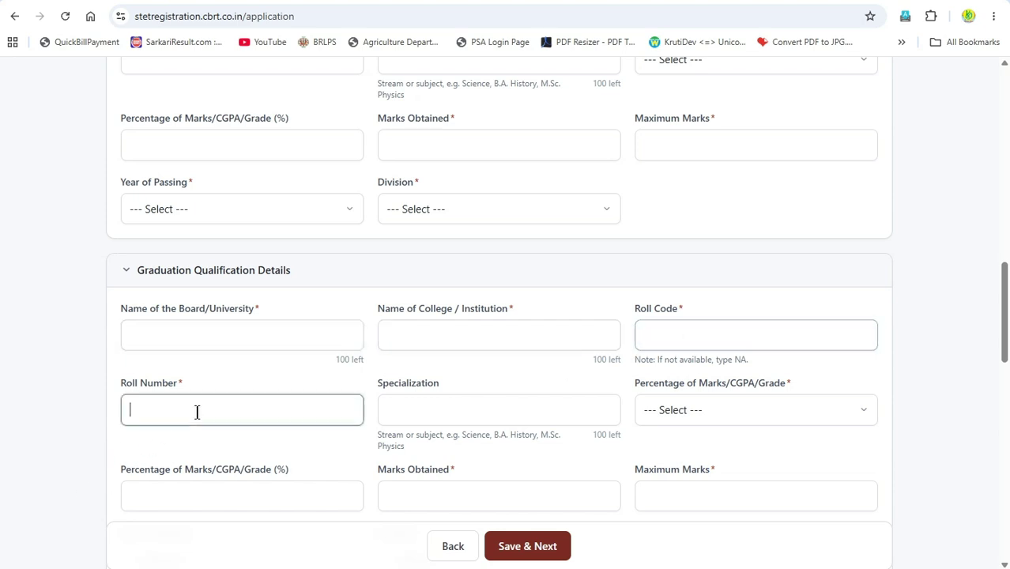
click(430, 417)
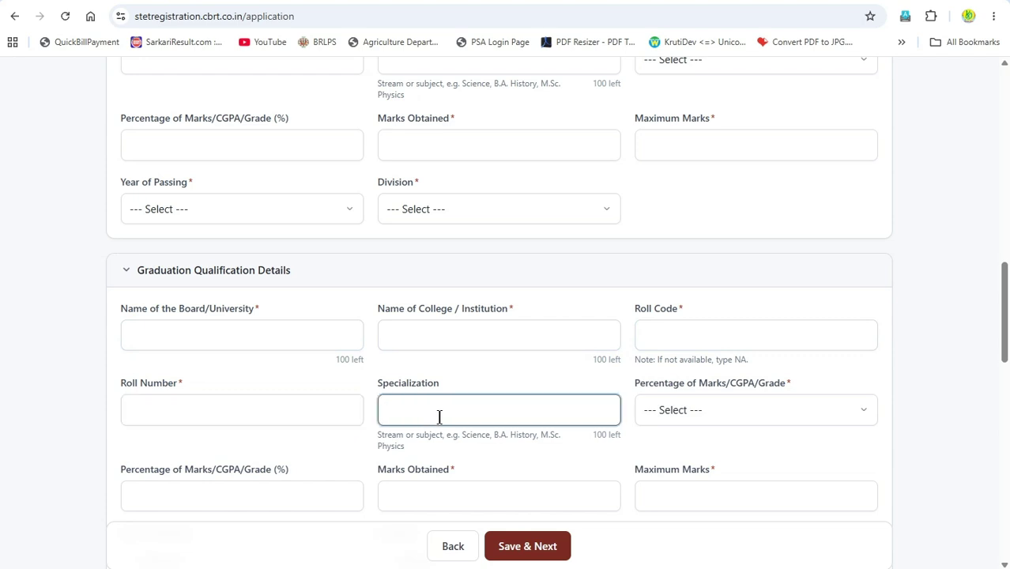
scroll(440, 417, down, 2)
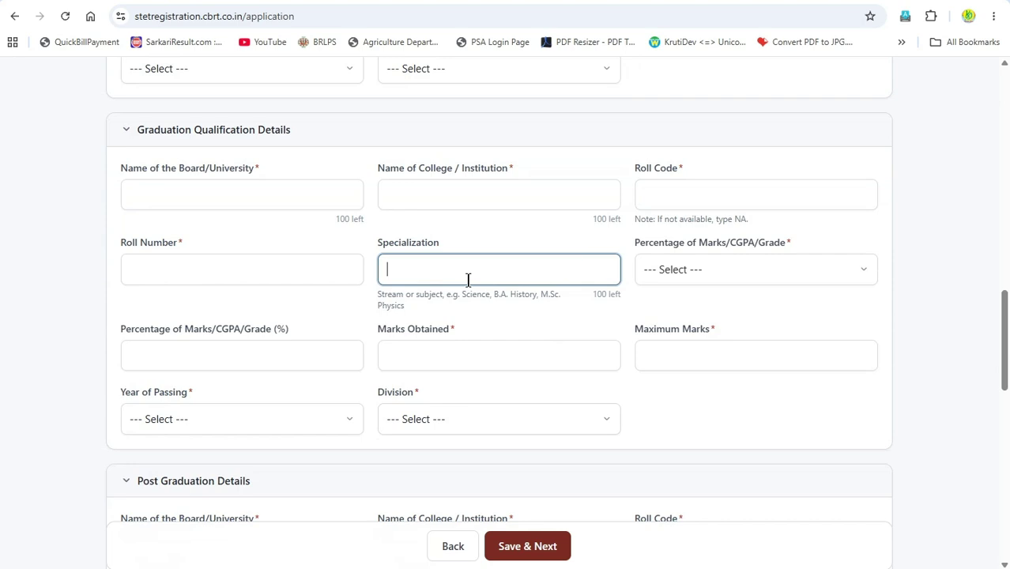
click(734, 270)
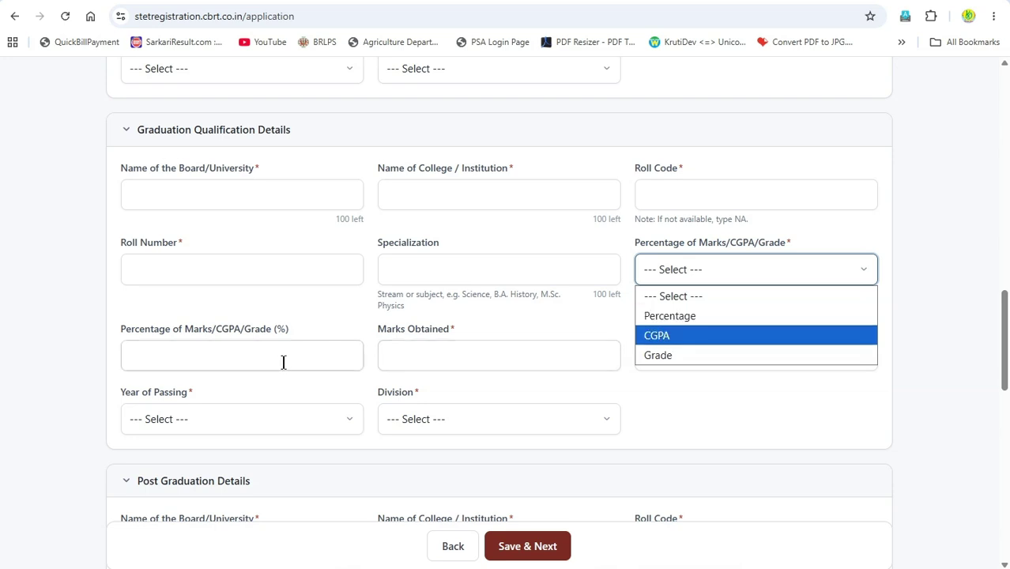
click(667, 316)
Step: Examine the Percentage, Marks Obtained, Maximum Marks, Year of Passing and Division fields in Graduation Qualification Details
click(174, 364)
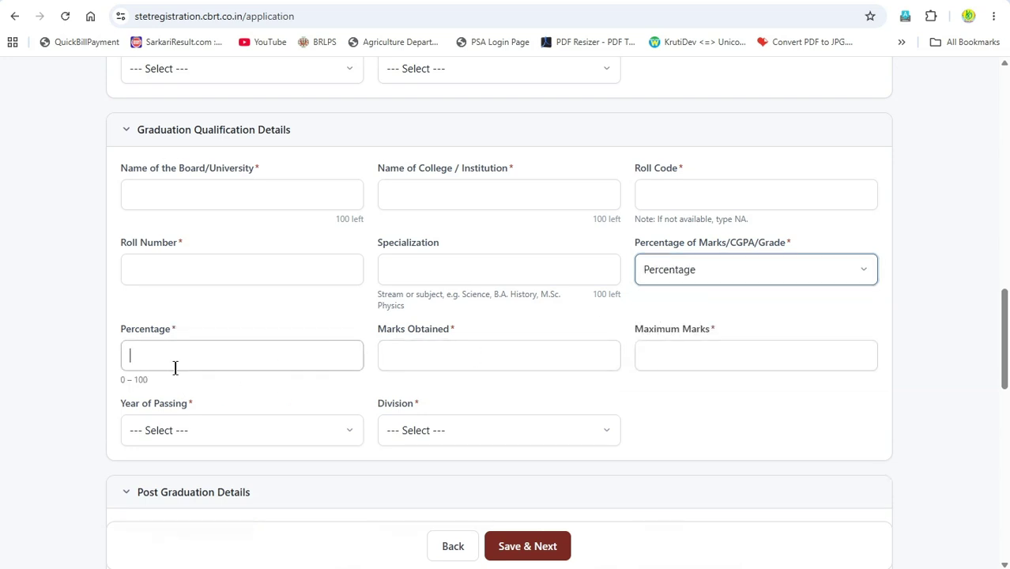
click(488, 360)
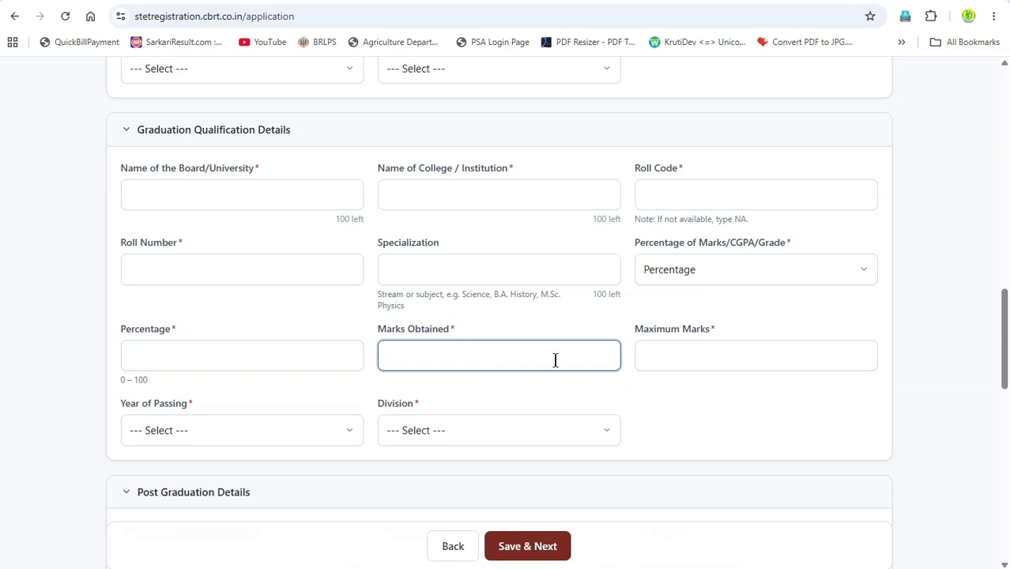
click(706, 355)
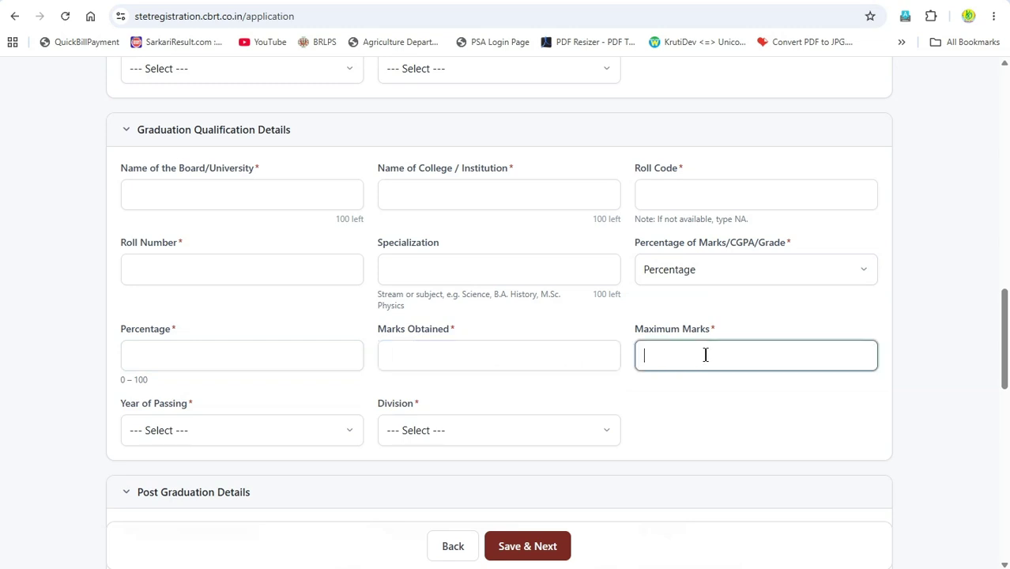
click(182, 434)
click(191, 434)
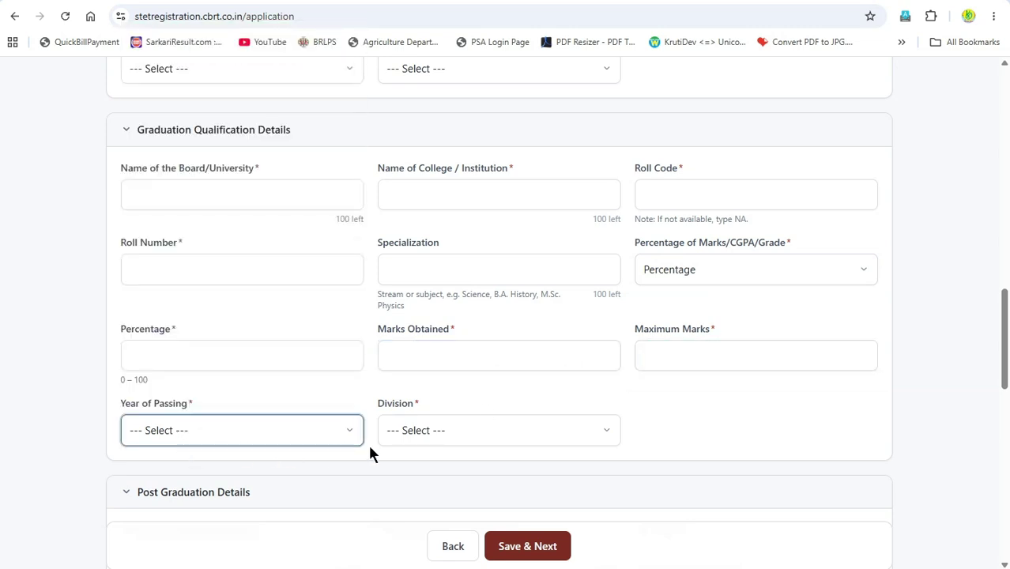
click(439, 428)
click(440, 428)
Step: Review the Post Graduation Details and B.Ed. / Equivalent fields, and expand the Any Other Qualification section
scroll(541, 326, down, 3)
scroll(273, 158, down, 1)
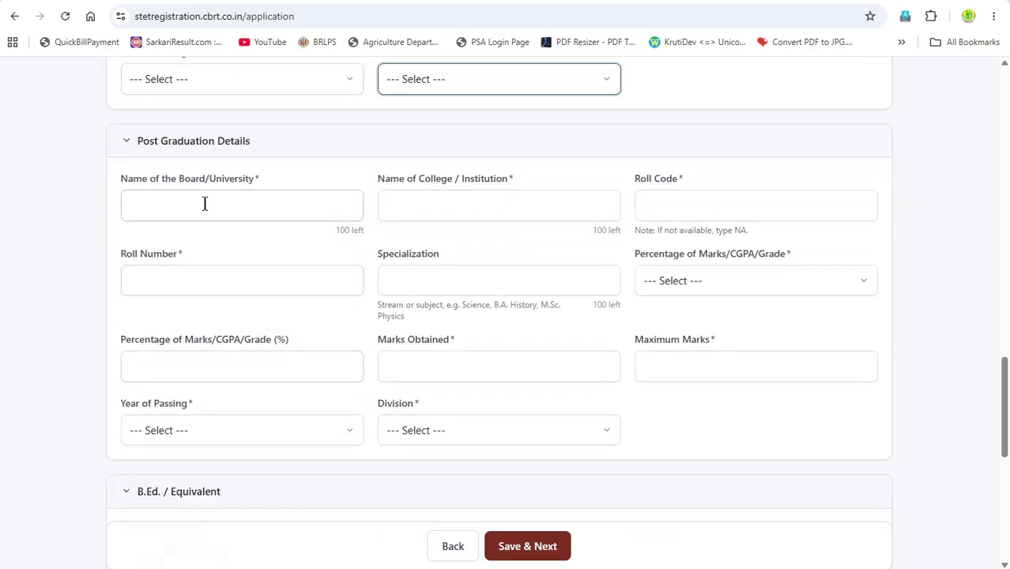
scroll(223, 335, down, 2)
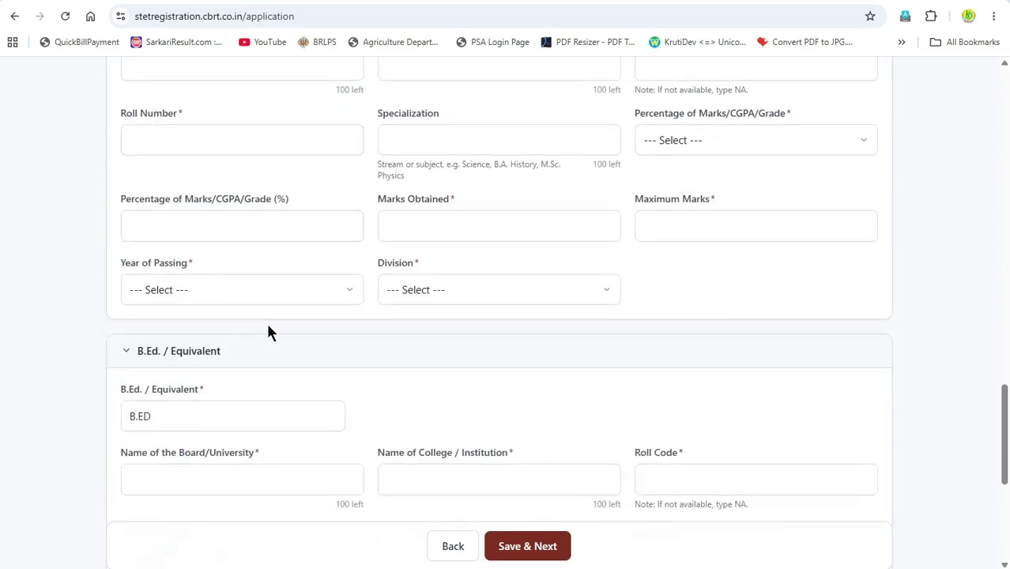
scroll(268, 331, down, 2)
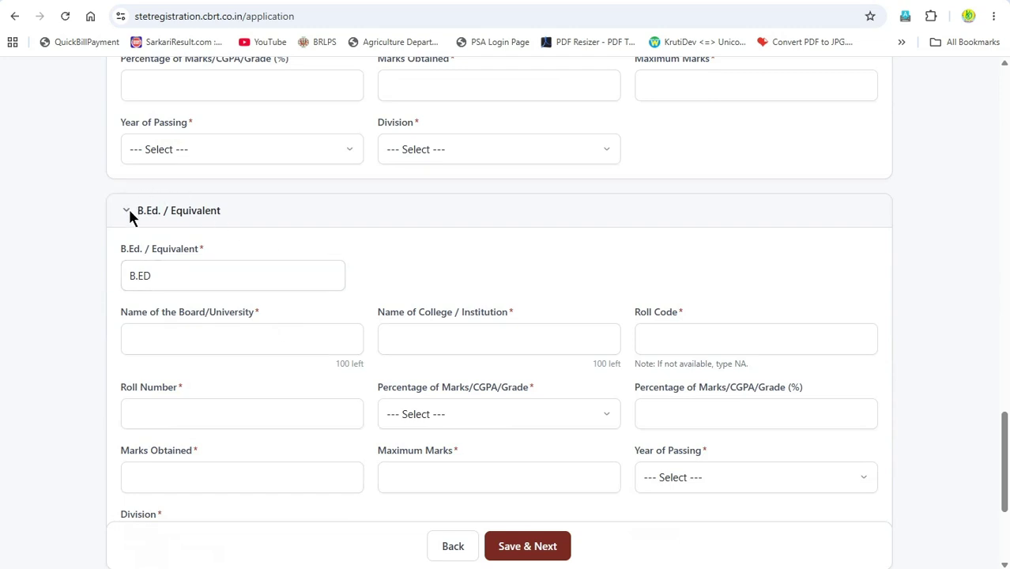
scroll(190, 264, down, 1)
click(164, 269)
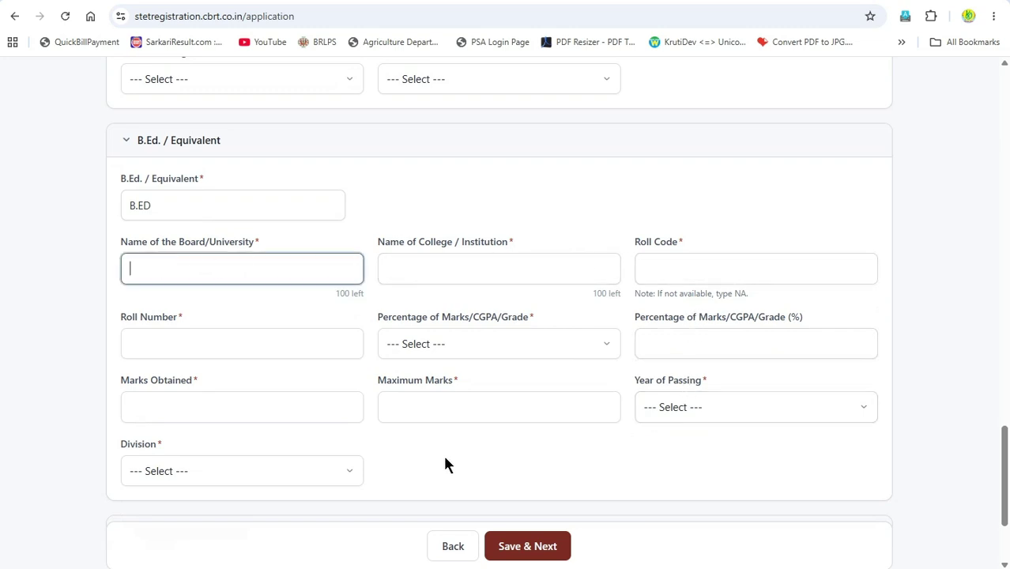
scroll(490, 458, down, 2)
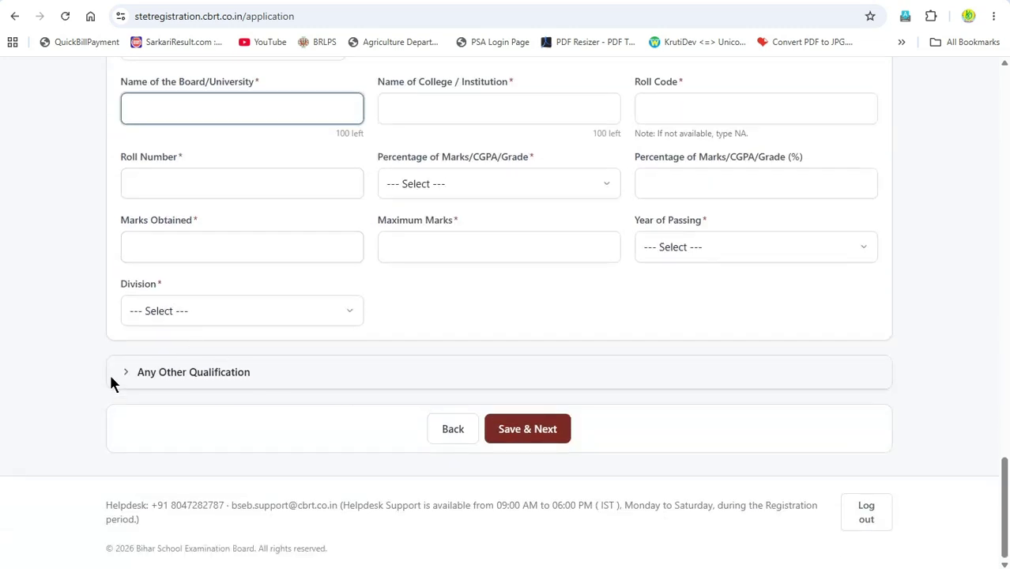
click(125, 374)
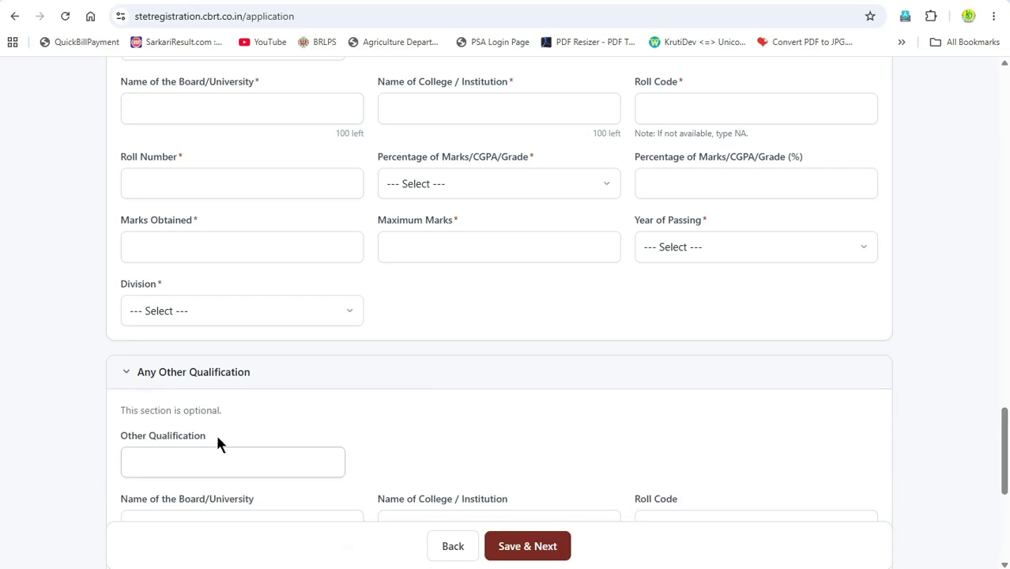
Step: Check the filled Matriculation through B.Ed. qualification details and save them to proceed to Document & Payment
click(128, 372)
scroll(362, 348, up, 8)
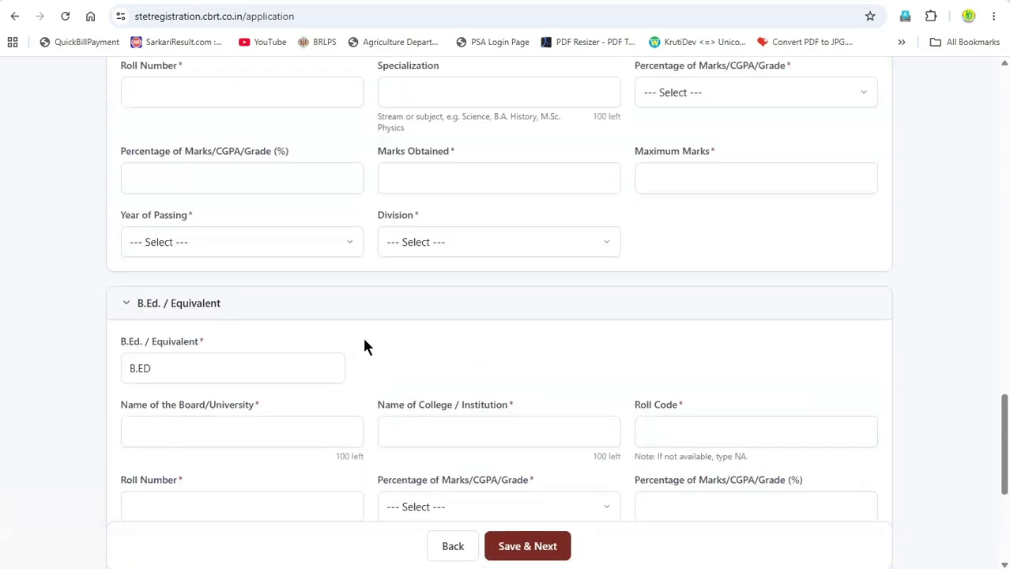
scroll(363, 335, up, 10)
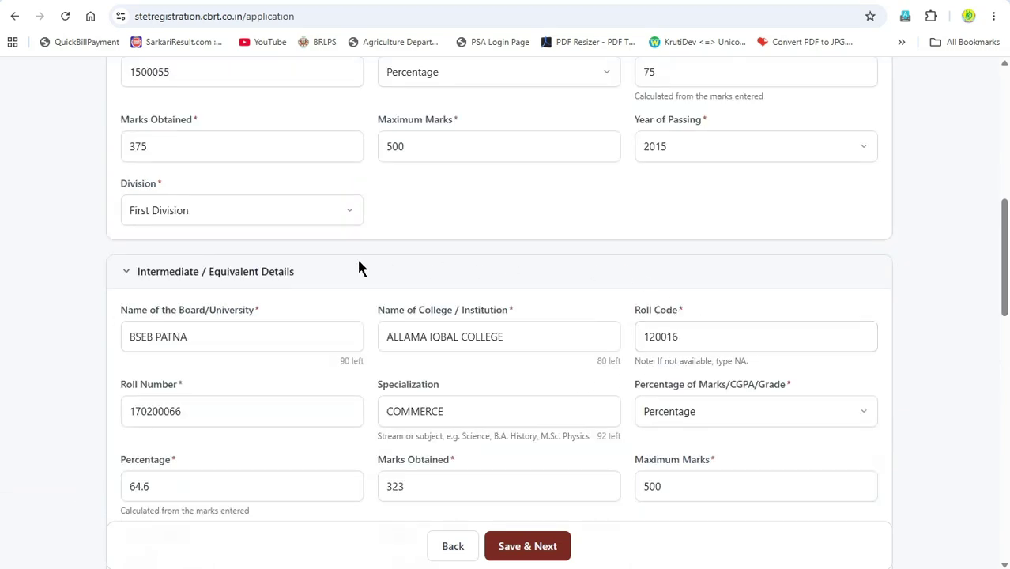
scroll(356, 260, up, 3)
scroll(269, 300, down, 2)
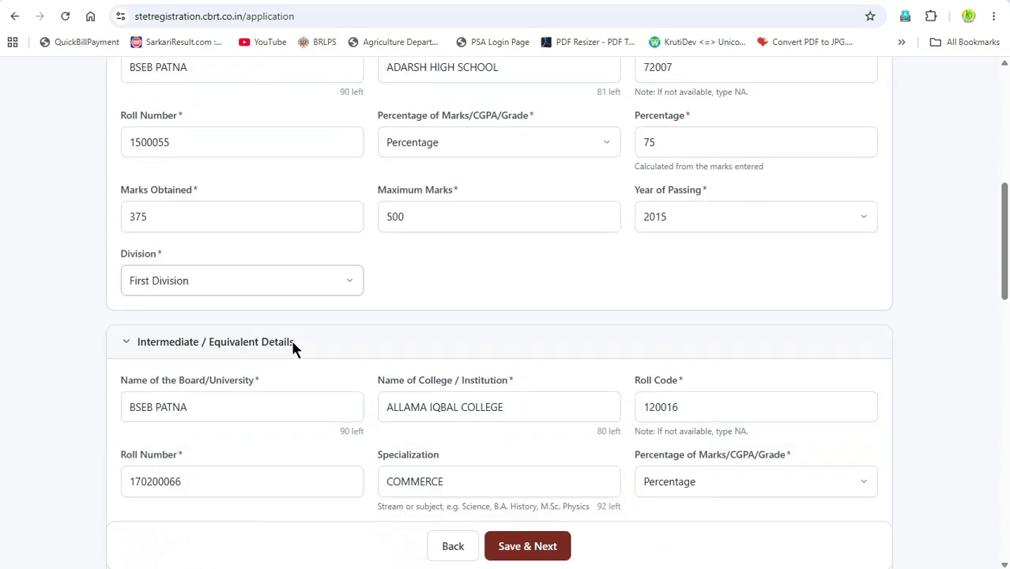
scroll(299, 341, down, 3)
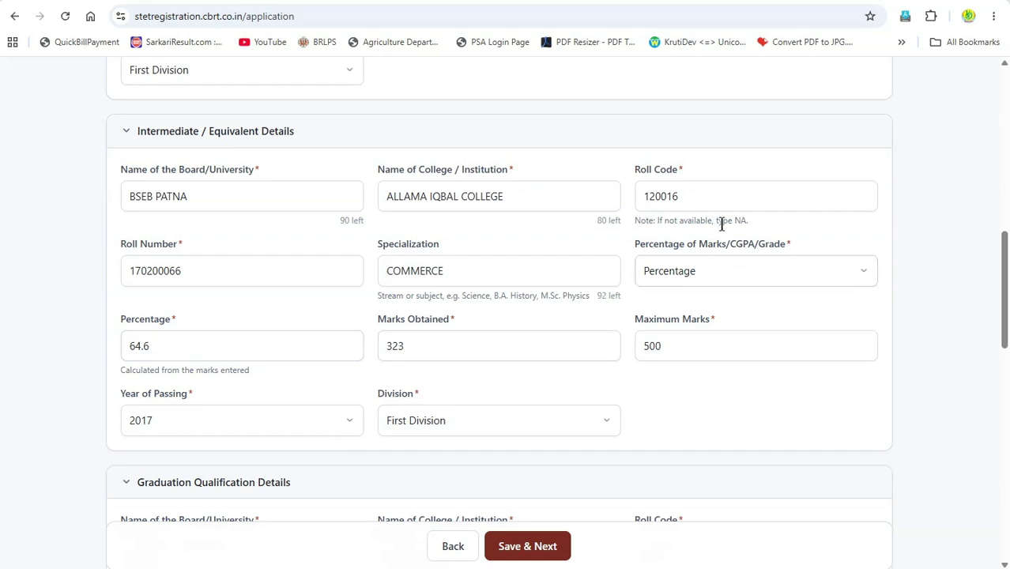
scroll(563, 207, down, 3)
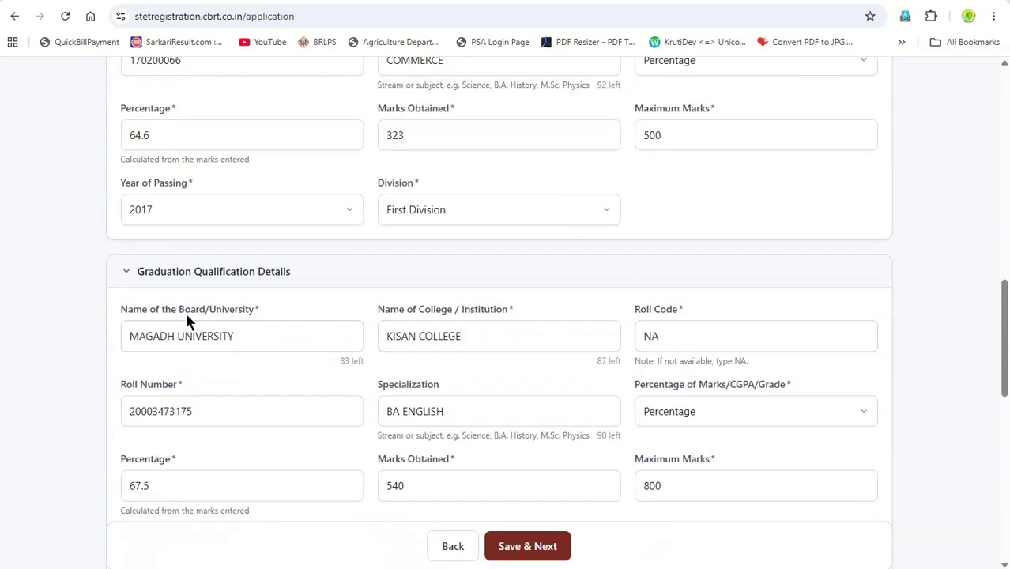
scroll(625, 332, down, 2)
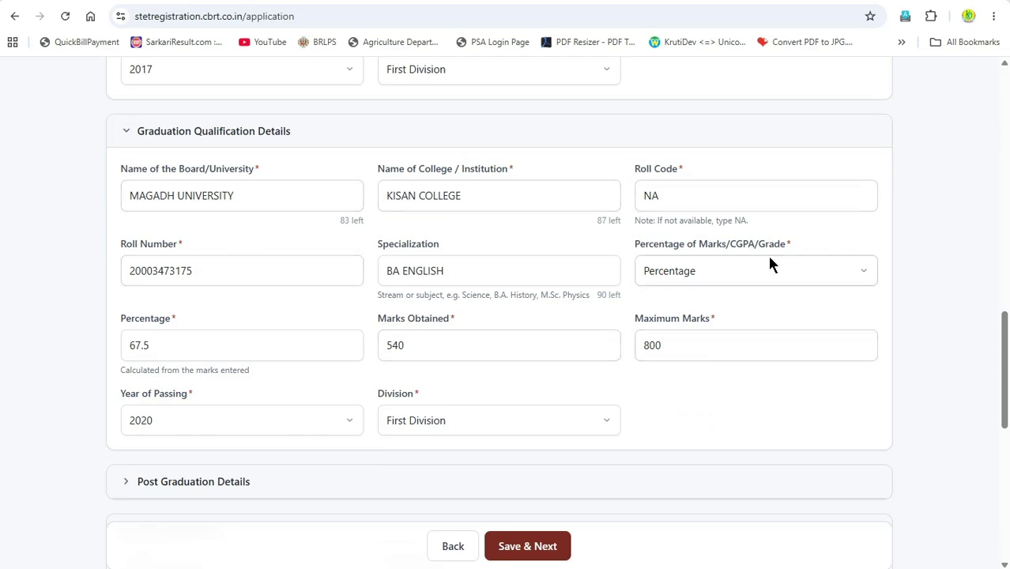
scroll(502, 342, down, 7)
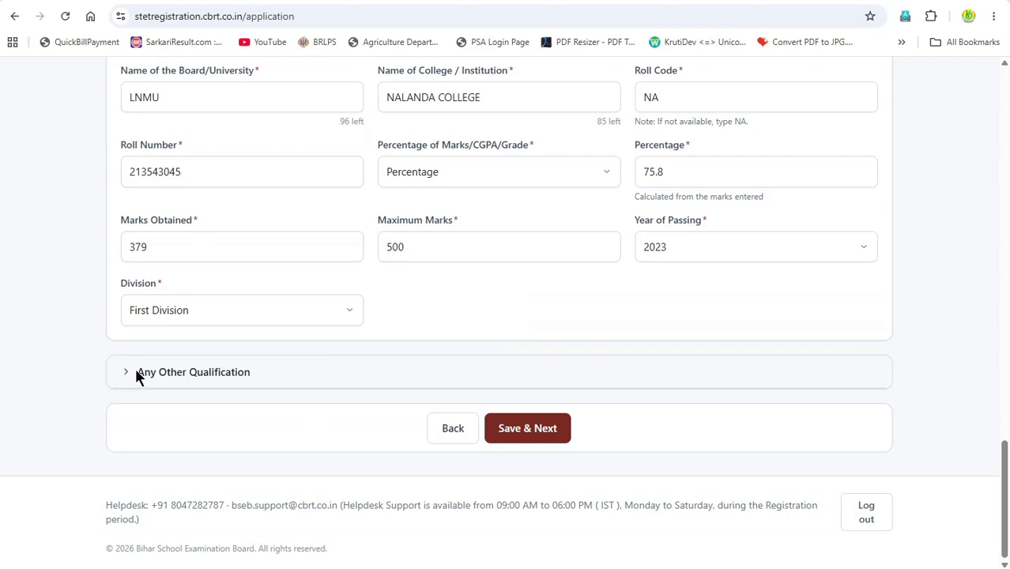
click(528, 428)
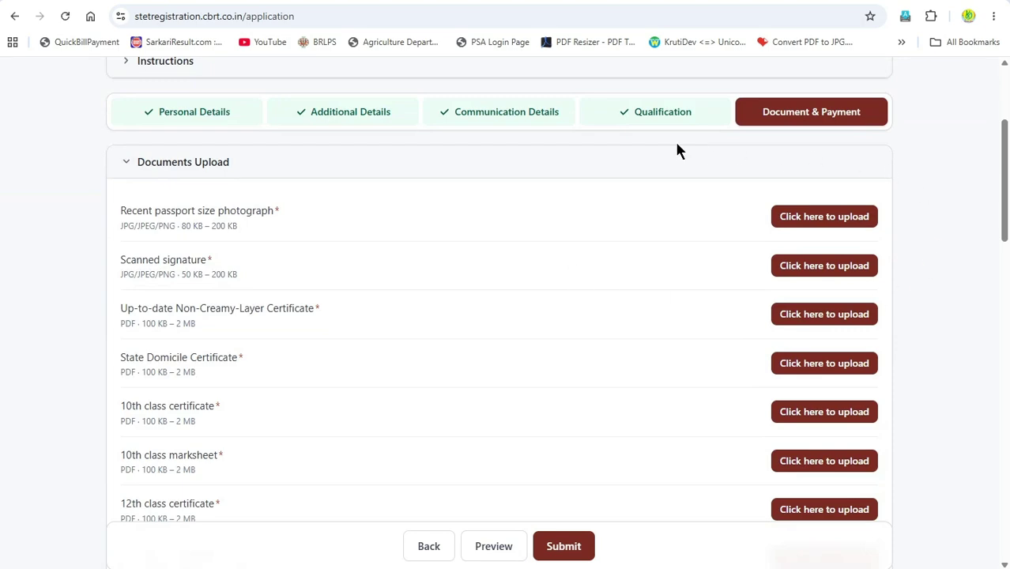
scroll(378, 226, down, 2)
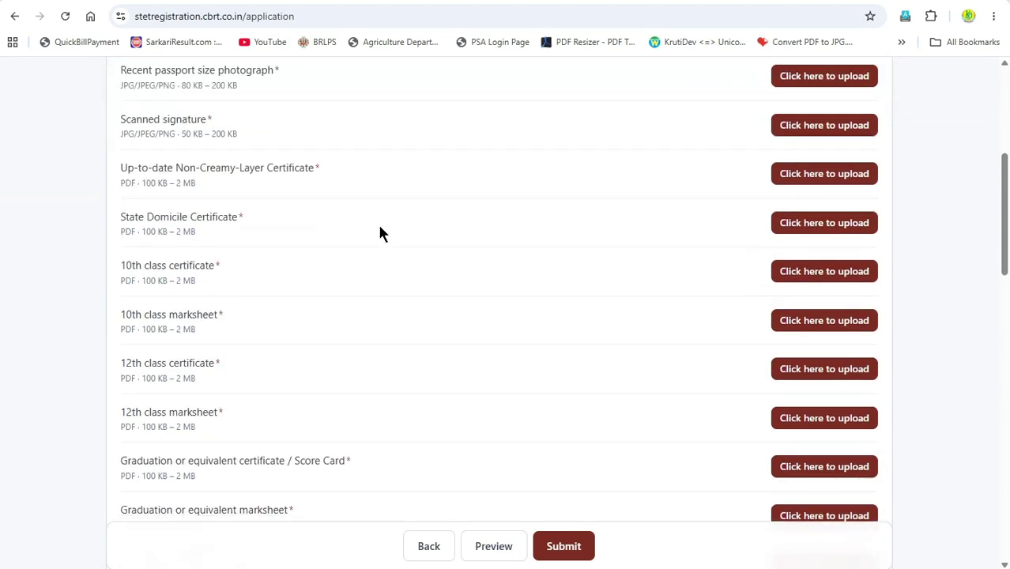
scroll(410, 292, down, 1)
scroll(421, 308, down, 2)
click(431, 547)
click(526, 552)
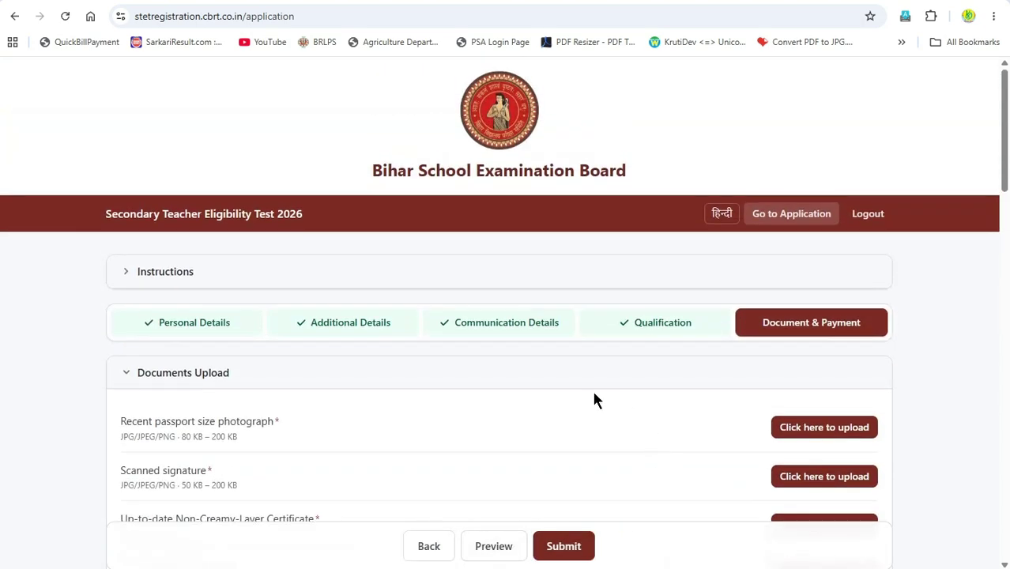
Step: Go through the Documents Upload list and examine the required file format and size limit of each document
scroll(332, 397, down, 3)
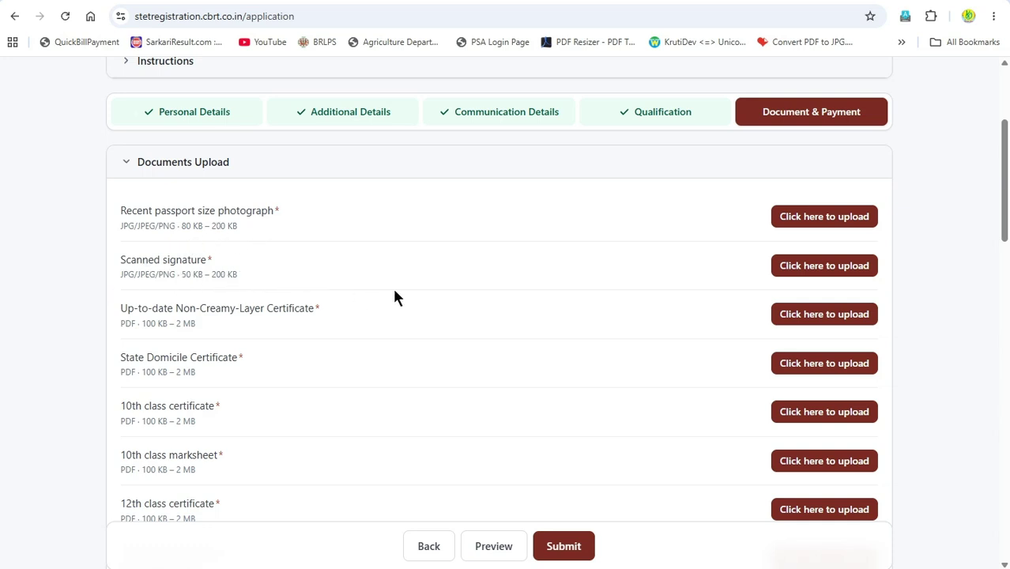
scroll(395, 295, down, 1)
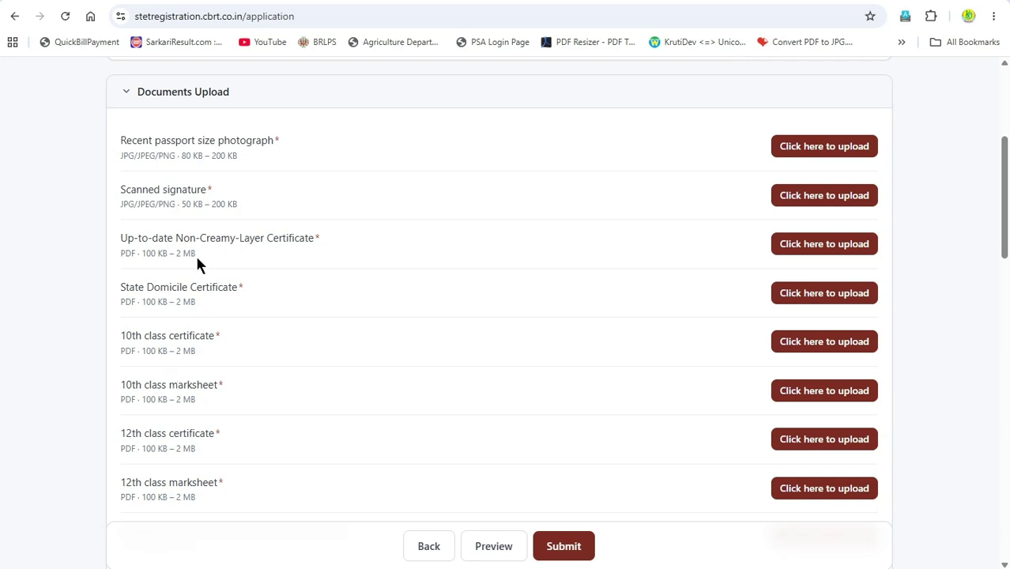
scroll(195, 253, down, 1)
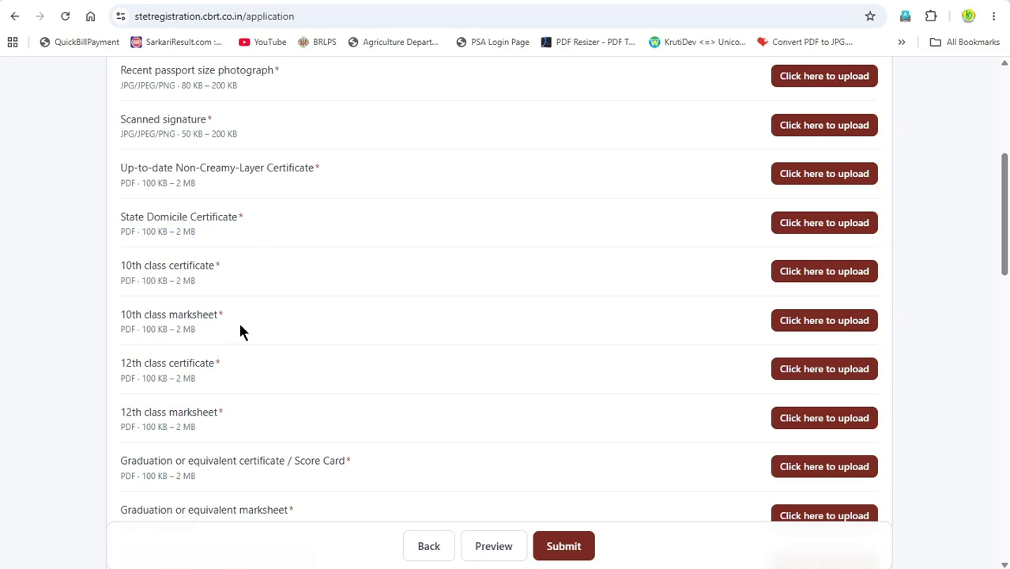
scroll(239, 330, down, 2)
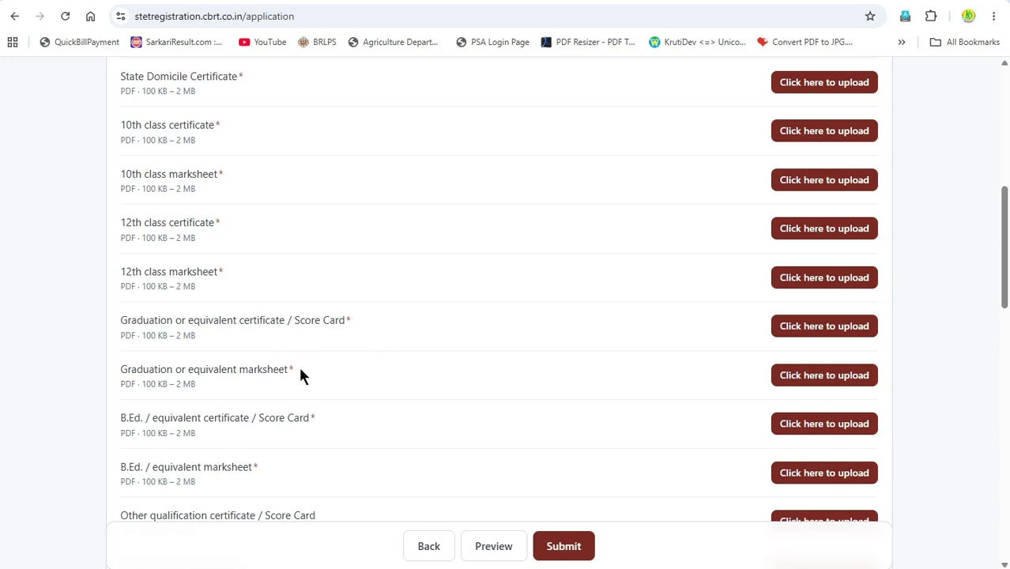
scroll(194, 371, down, 2)
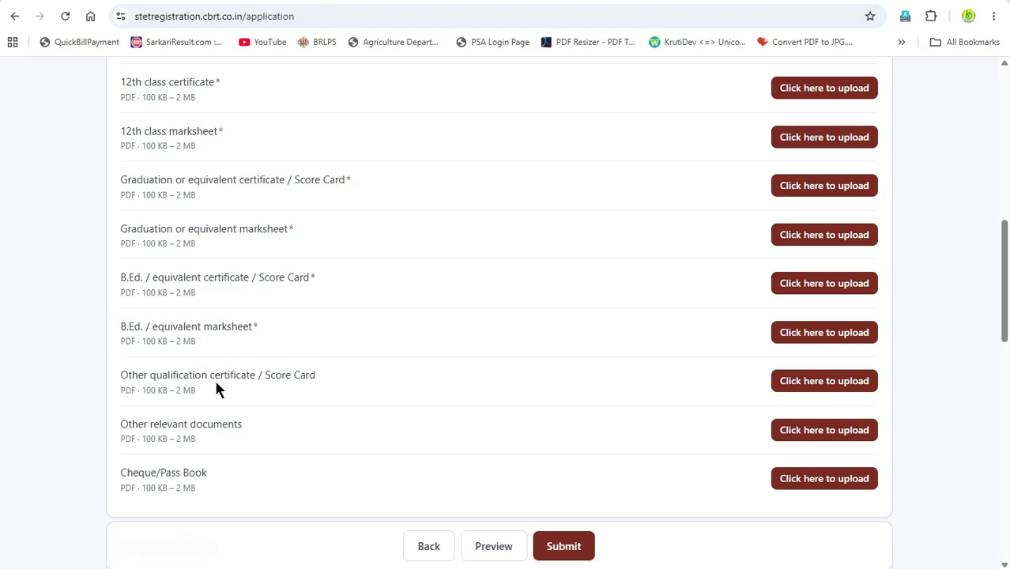
scroll(306, 392, down, 1)
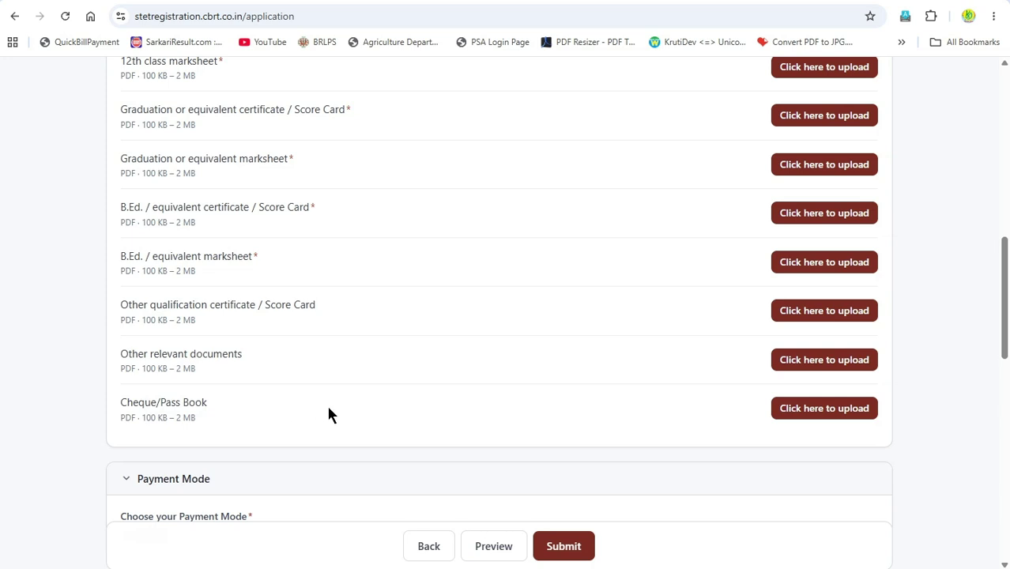
Step: Choose Online as the payment mode and review the Payment Details and Declaration sections
scroll(354, 405, down, 2)
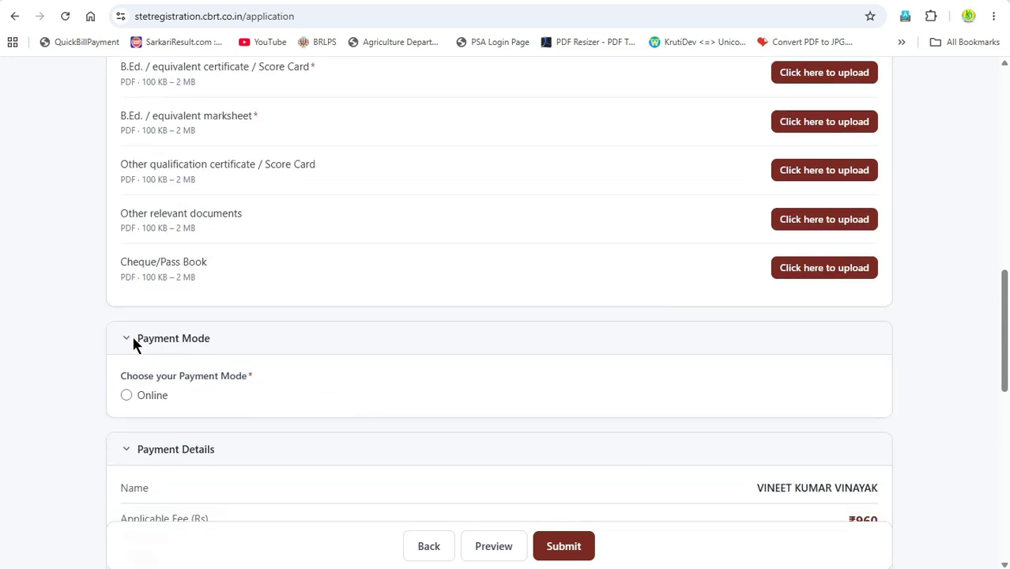
click(126, 395)
scroll(222, 343, down, 2)
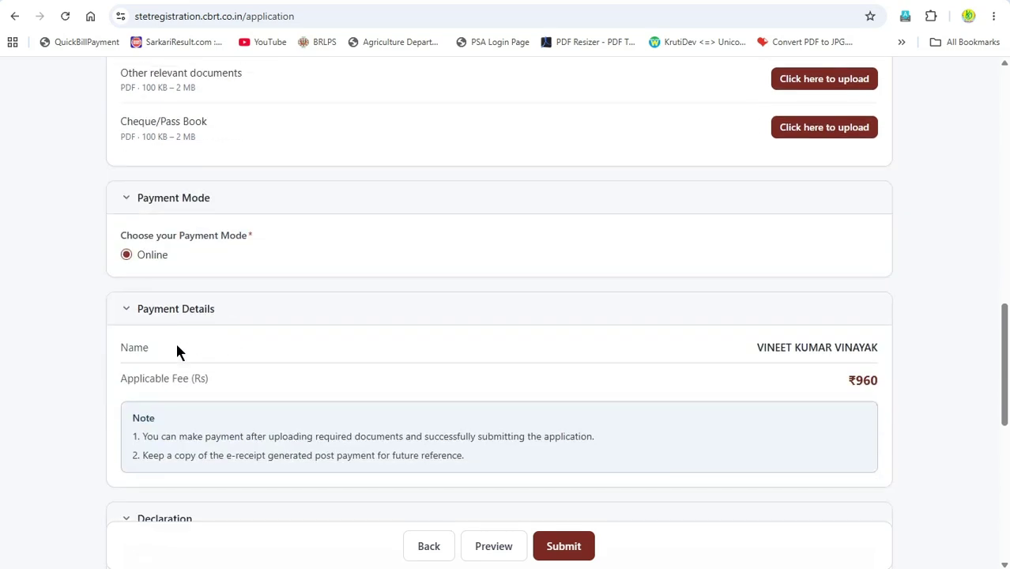
scroll(176, 332, down, 3)
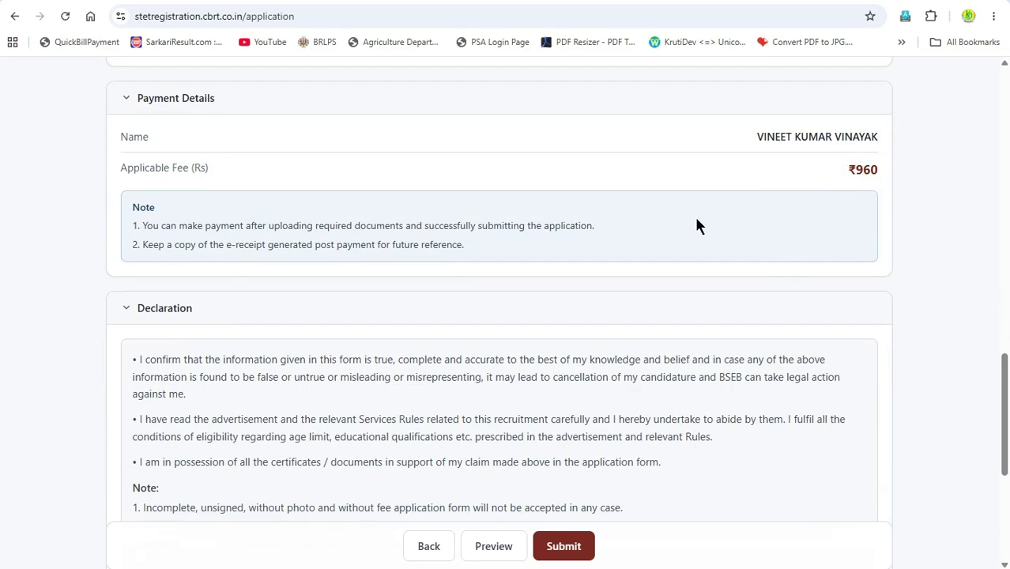
scroll(696, 223, down, 2)
scroll(269, 355, down, 1)
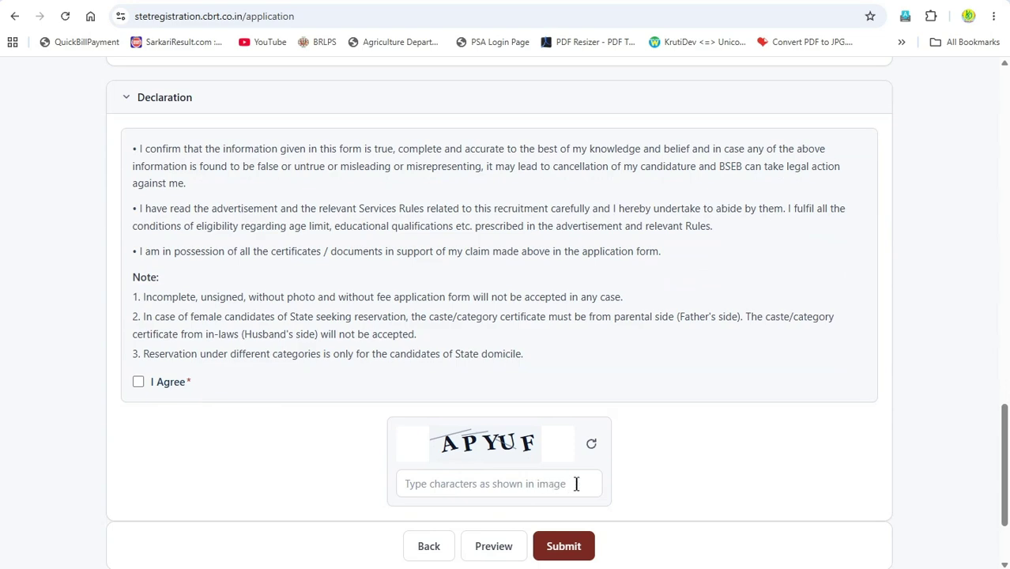
Step: Return to the document list and look at the PDF tools on ilovepdf.com in a separate browser tab
scroll(669, 399, up, 3)
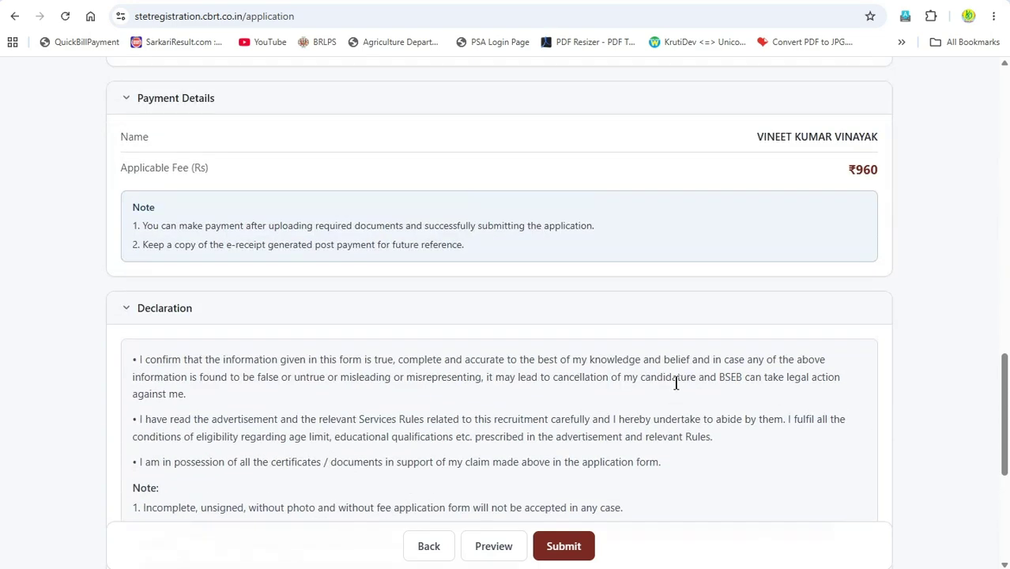
scroll(675, 383, up, 8)
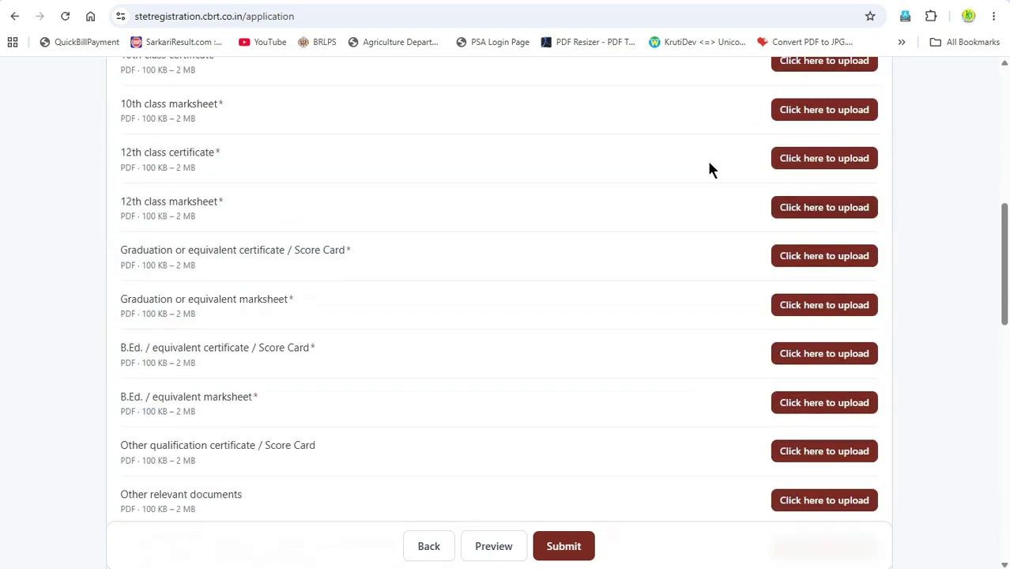
scroll(697, 289, up, 4)
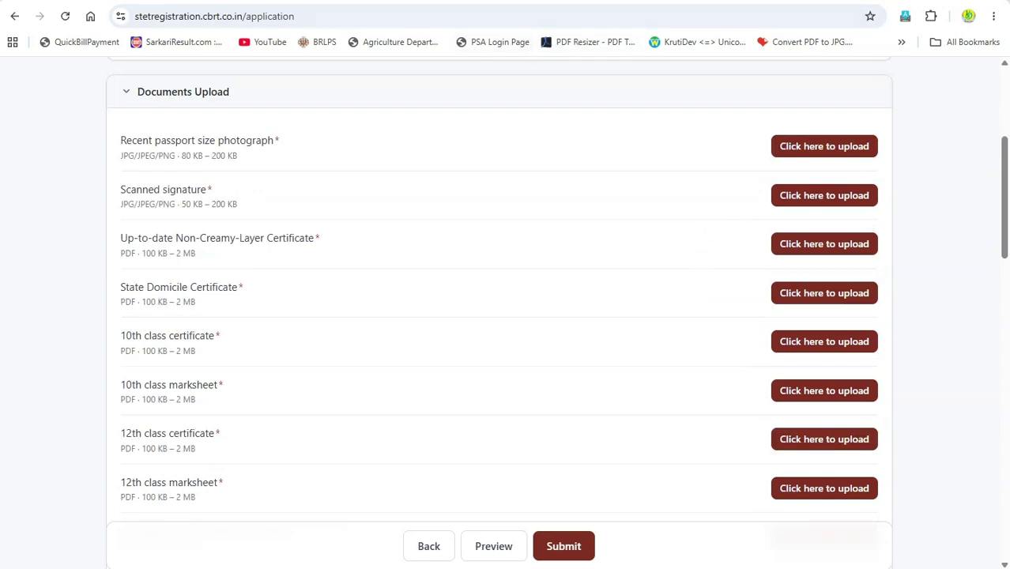
key(ctrl+t)
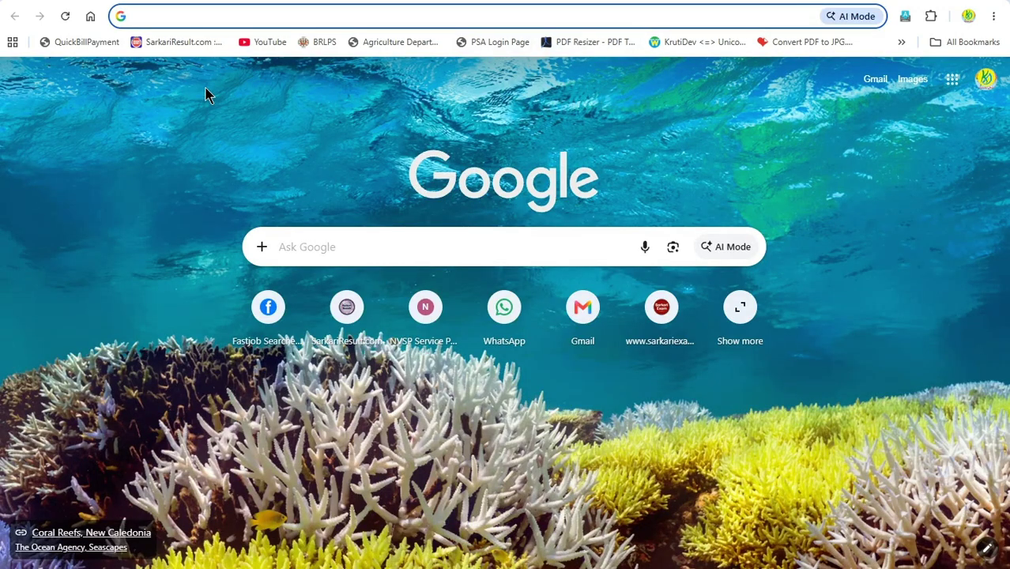
text(iL)
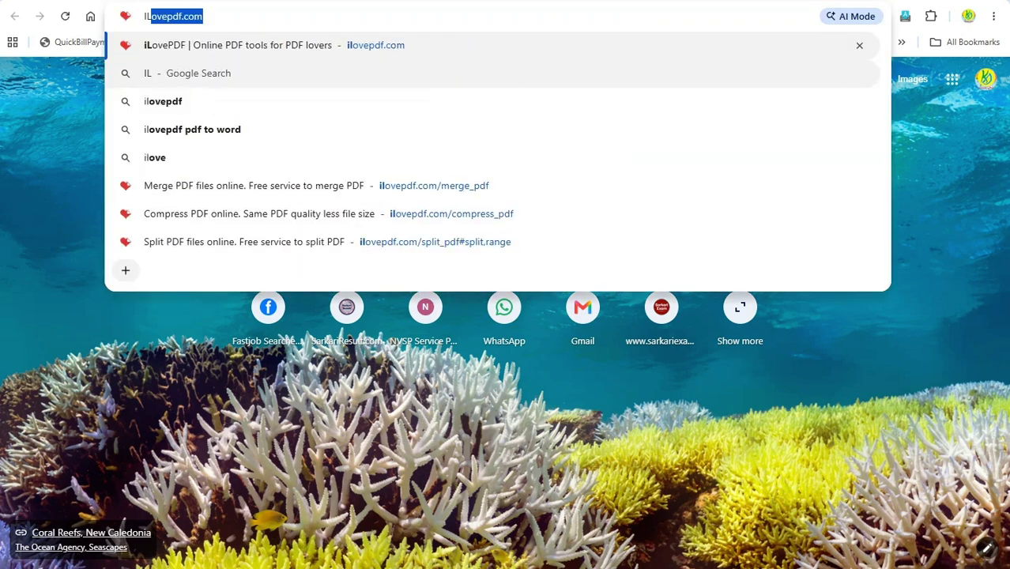
key(Return)
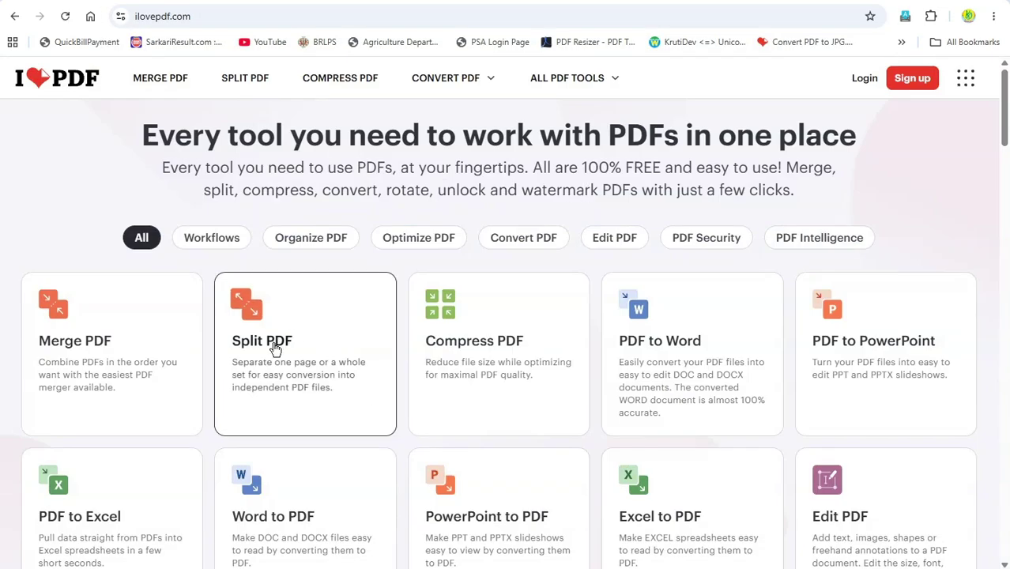
key(ctrl+w)
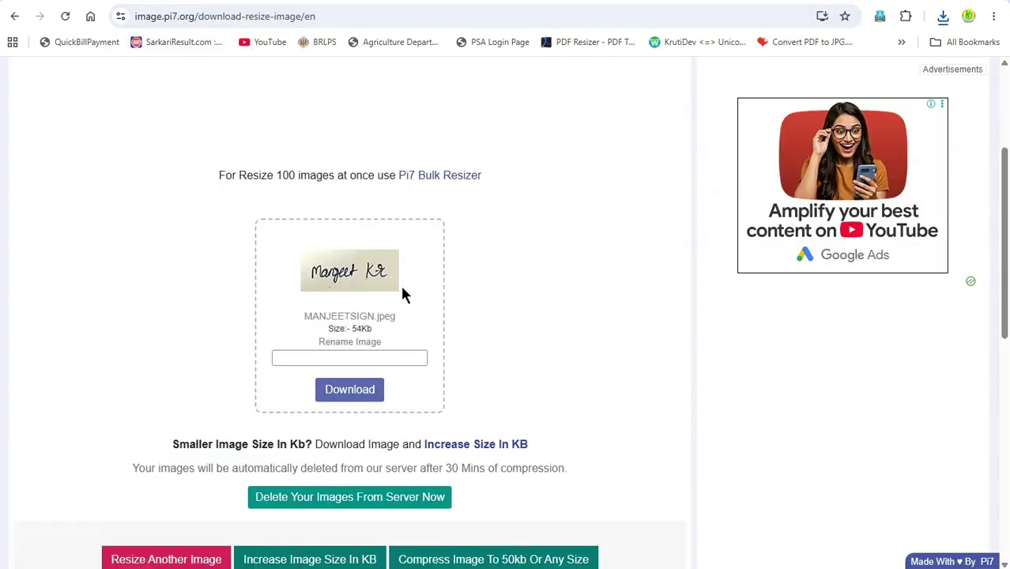
Step: Return to the Pi7 image resizer's start page, load the portrait photo from Downloads and dismiss the advertisement
click(15, 16)
click(353, 226)
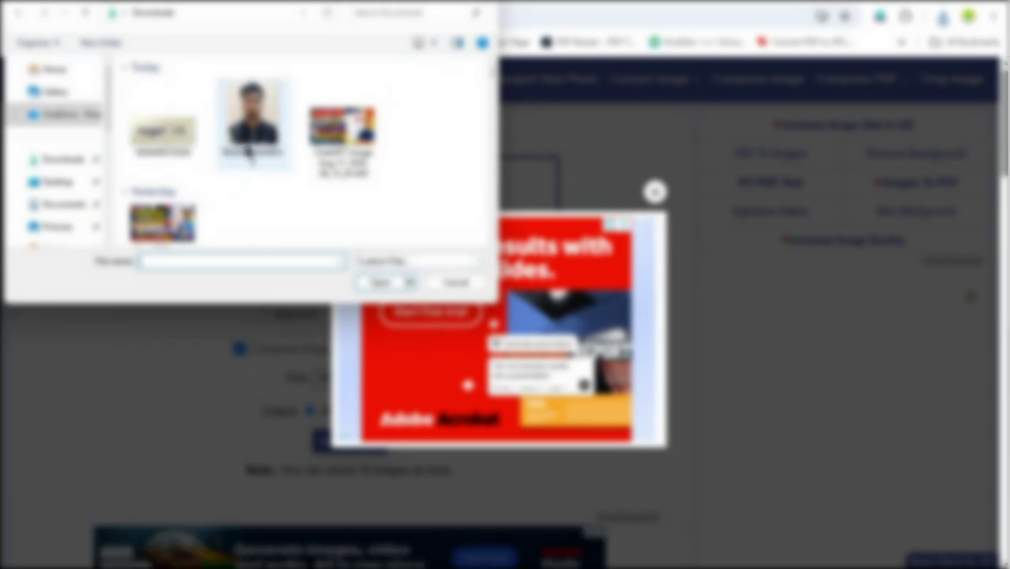
click(250, 151)
click(373, 284)
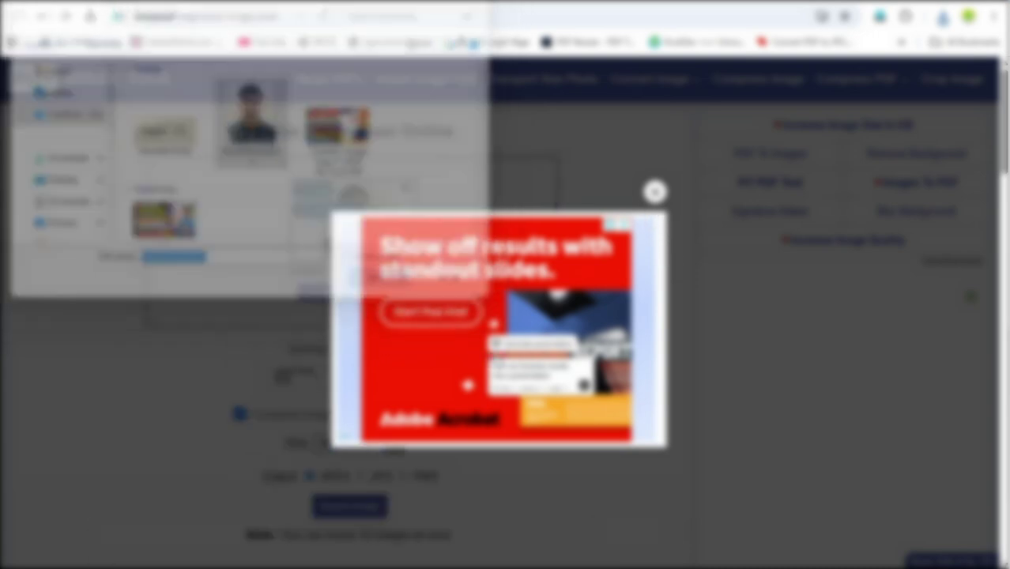
click(654, 191)
Step: Set the photo's target compression size to 100 KB and resize it as JPEG
scroll(474, 292, down, 2)
click(347, 303)
key(BackSpace)
key(BackSpace)
key(BackSpace)
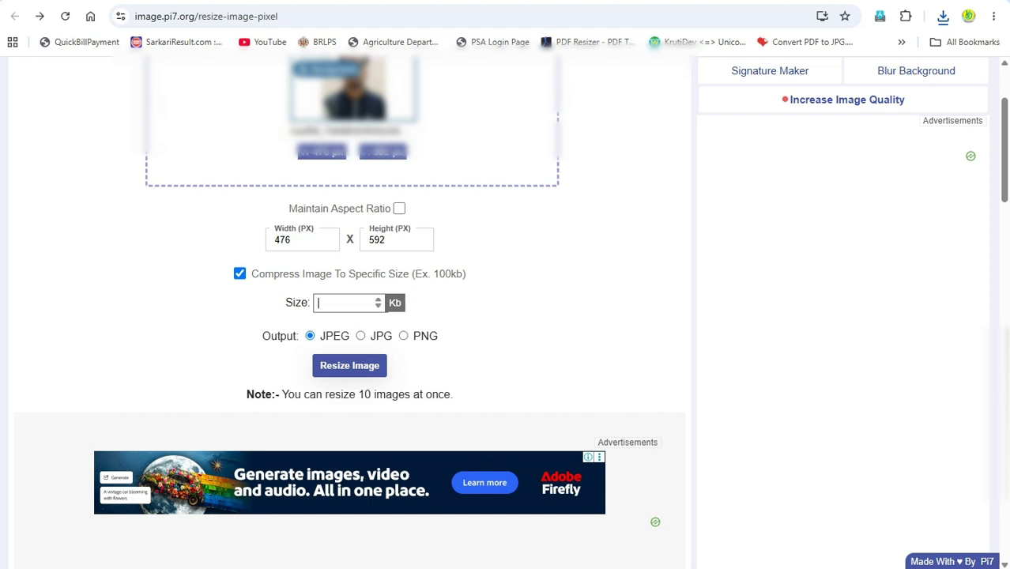
text(100)
click(378, 369)
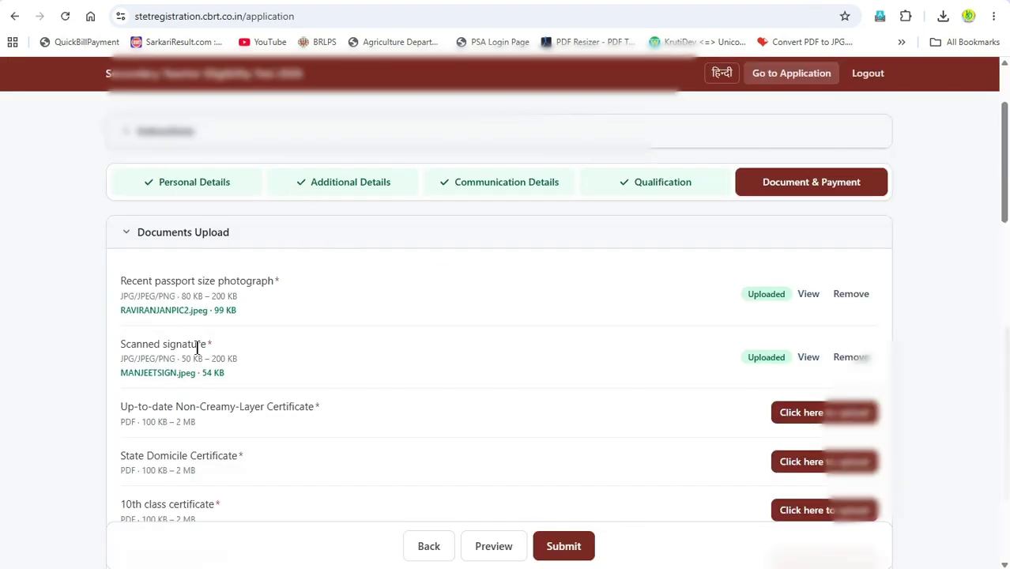
Step: Check the uploaded certificates and marksheets in the application's Documents Upload list and the remaining optional document entries
scroll(594, 345, down, 2)
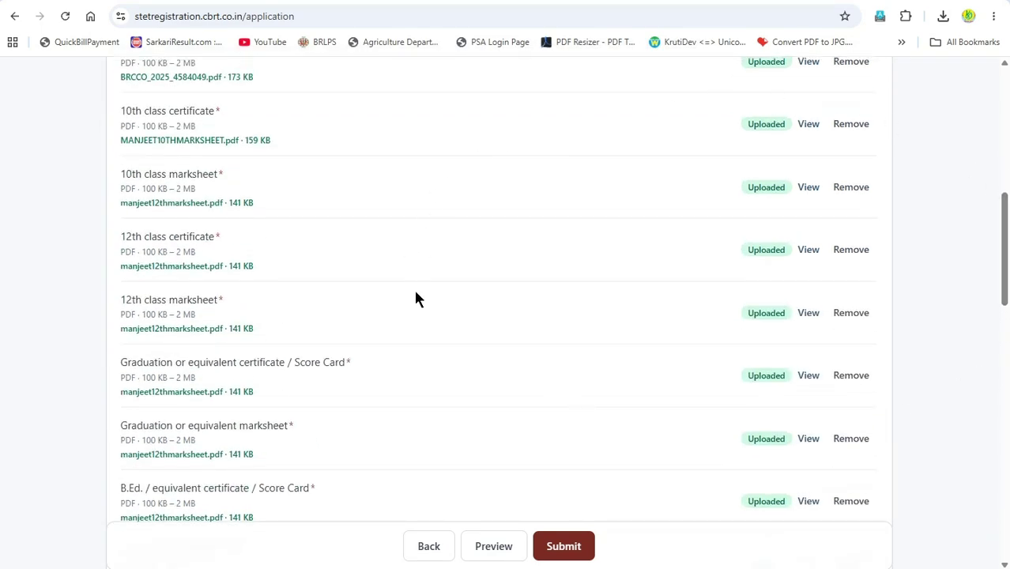
scroll(417, 298, down, 3)
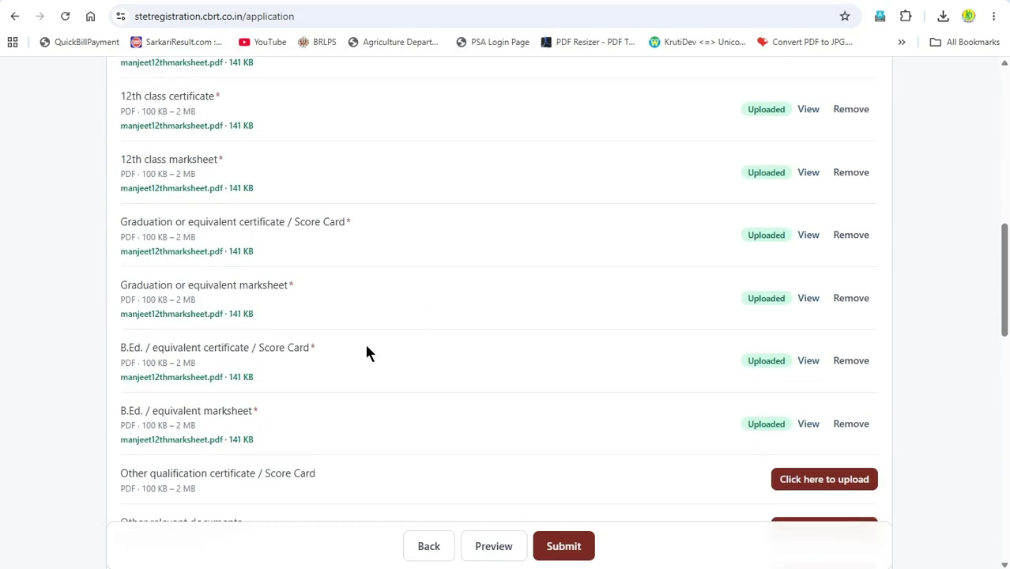
scroll(219, 324, down, 1)
scroll(220, 324, down, 1)
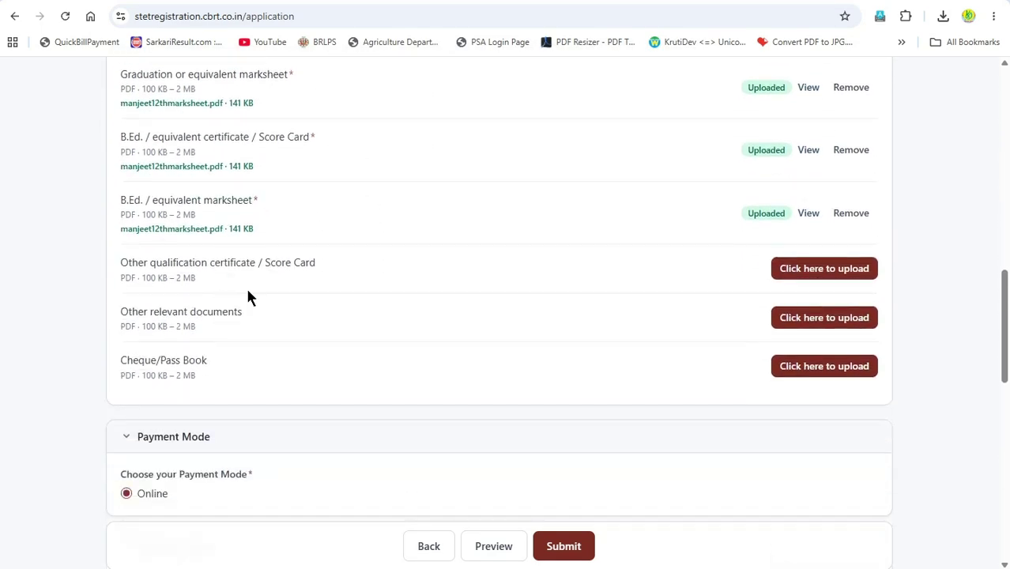
scroll(301, 233, up, 1)
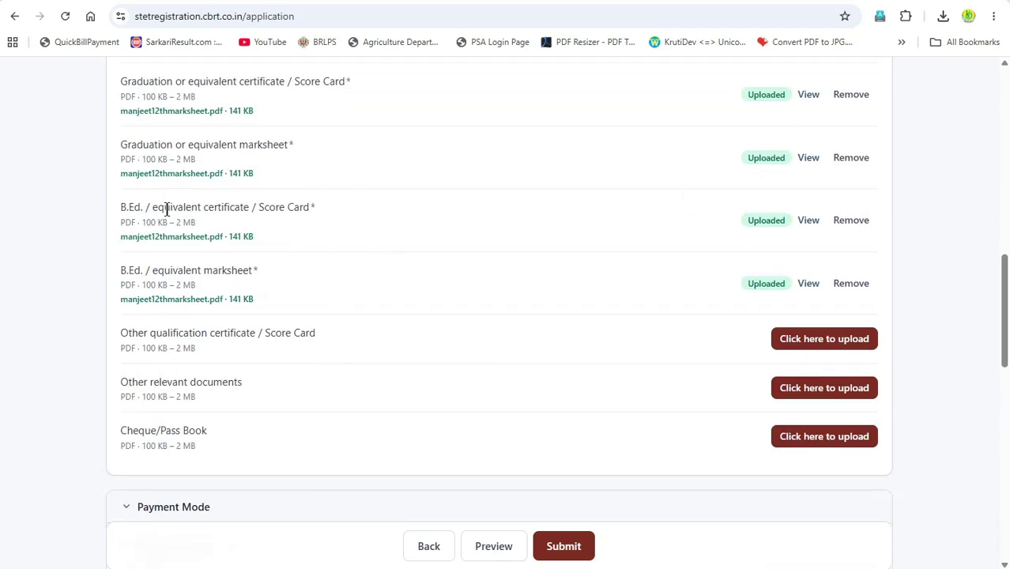
Step: Check the uploaded marksheets and certificates, the optional document entries, the chosen payment mode and the payment details
scroll(712, 306, up, 2)
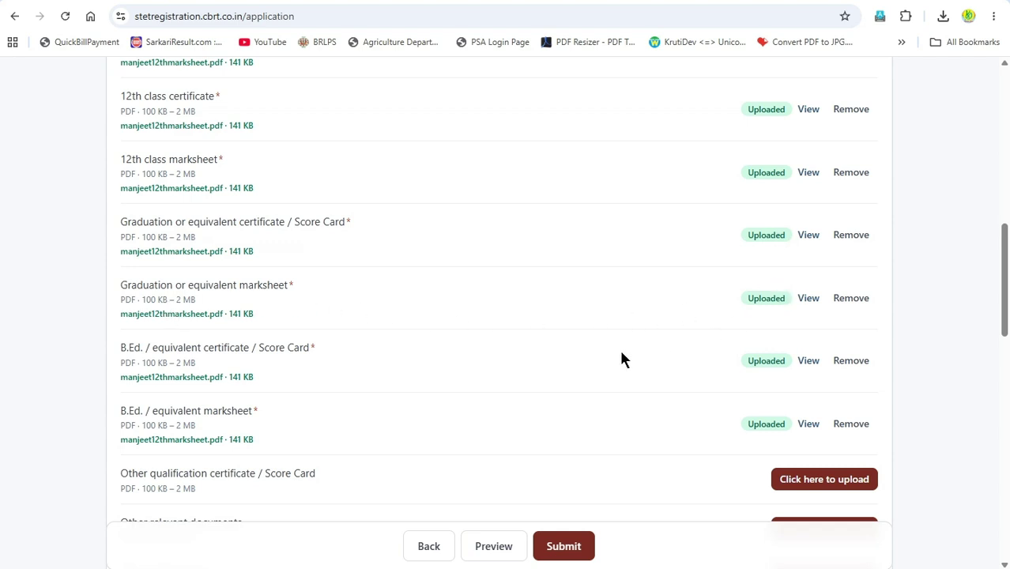
scroll(265, 327, down, 2)
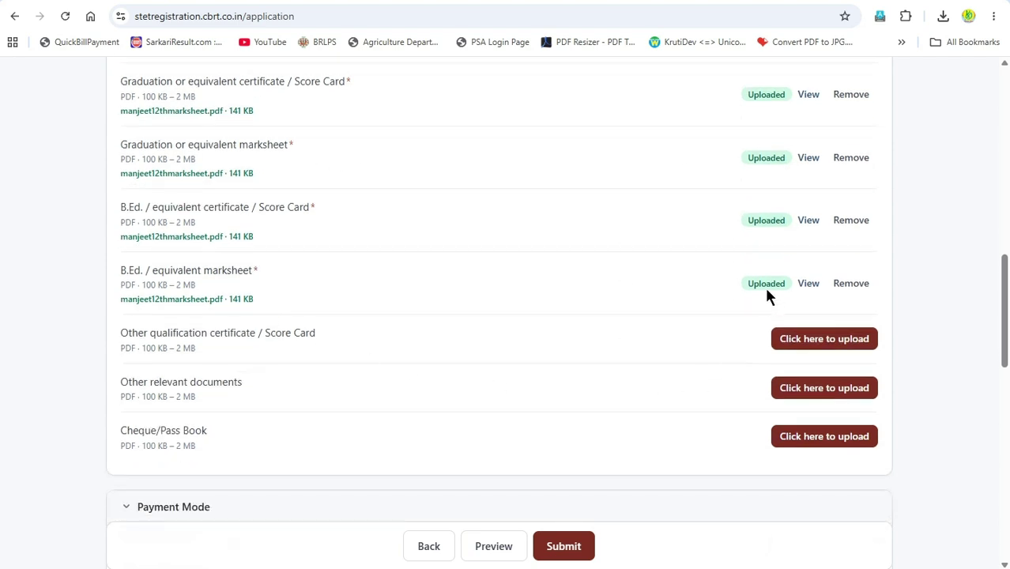
scroll(506, 261, down, 3)
scroll(284, 316, down, 1)
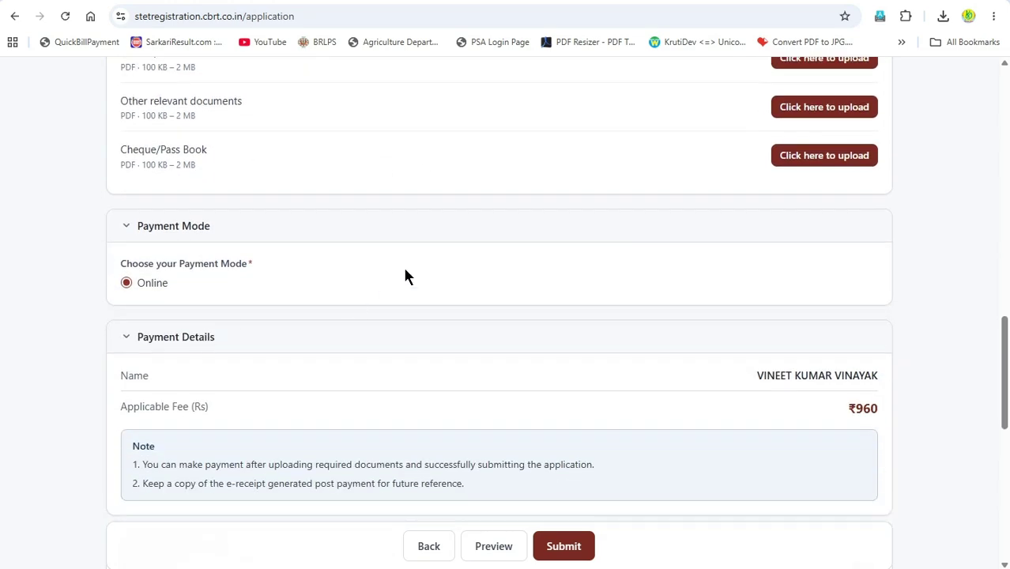
scroll(230, 213, down, 2)
scroll(142, 122, up, 1)
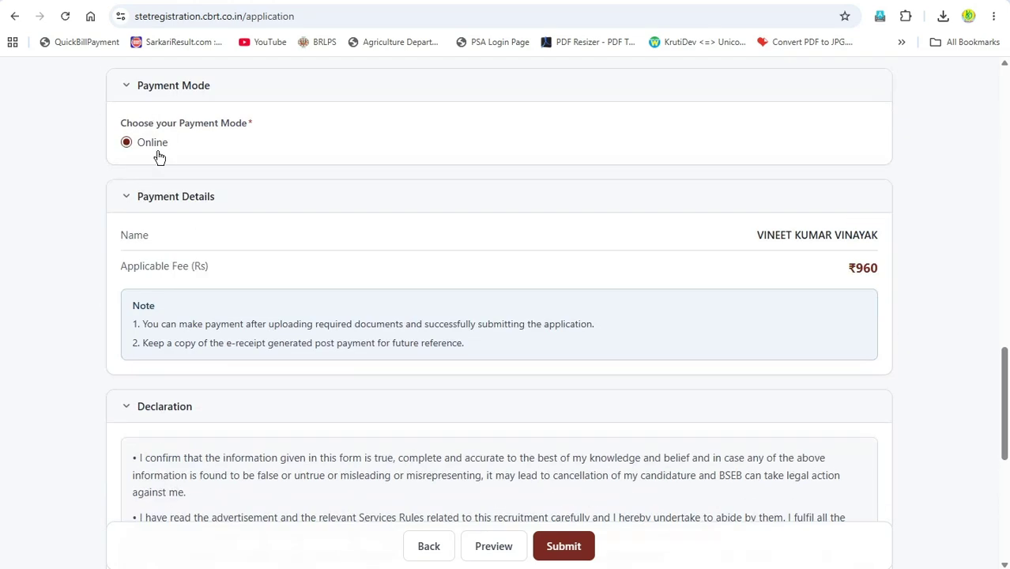
scroll(197, 266, down, 1)
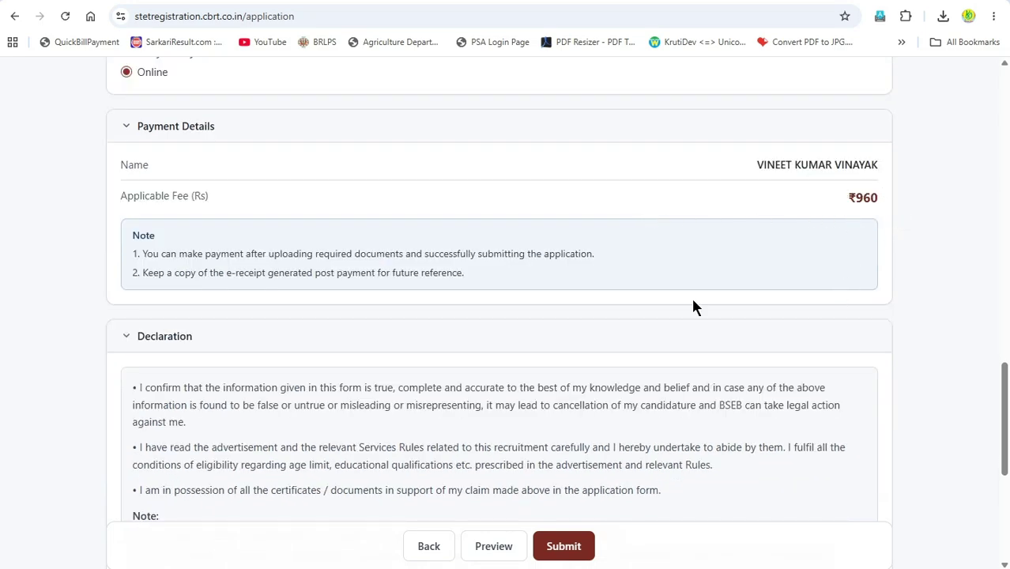
Step: Agree to the declaration at the end of the application and enter the captcha characters
scroll(504, 393, down, 2)
scroll(221, 341, down, 2)
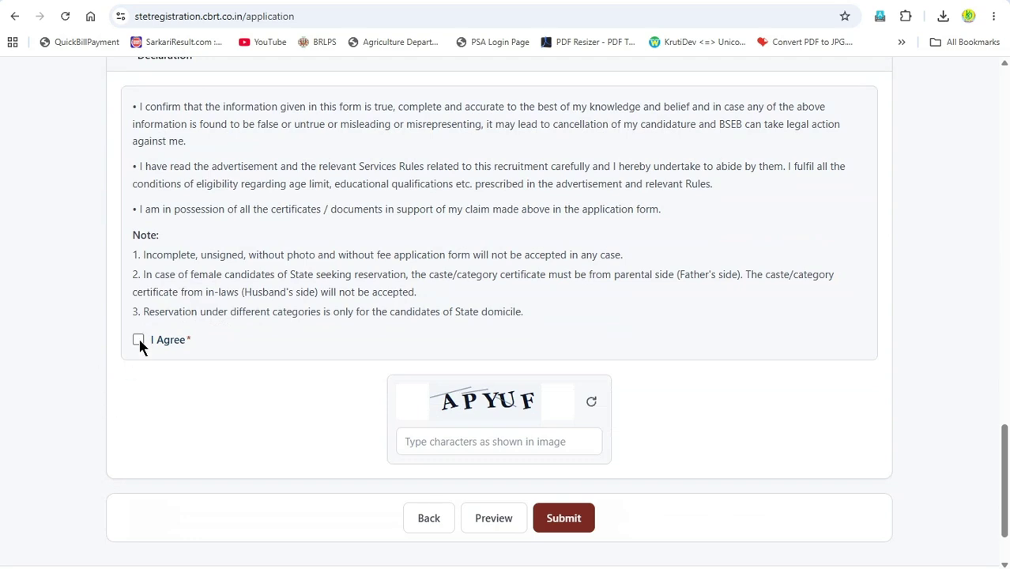
click(494, 447)
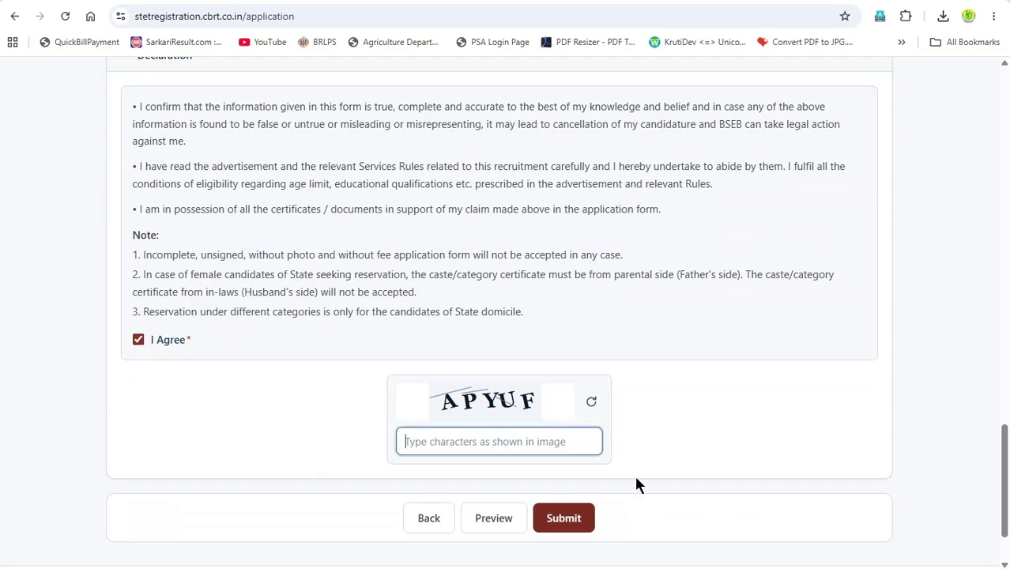
text(APYUF)
scroll(587, 394, down, 2)
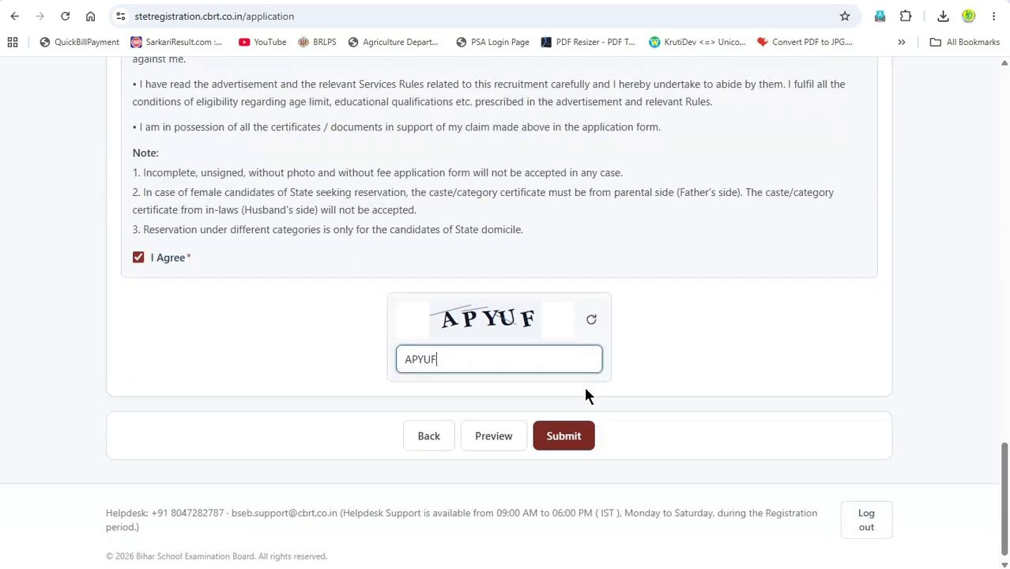
Step: Submit the application, confirm that its information is correct, and proceed to pay the ₹960 fee
click(564, 428)
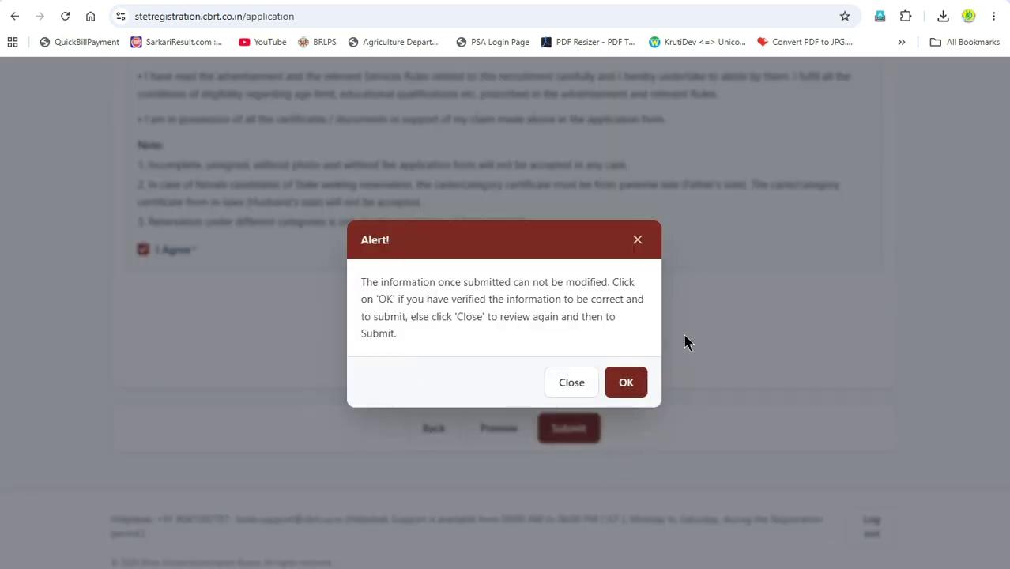
click(623, 384)
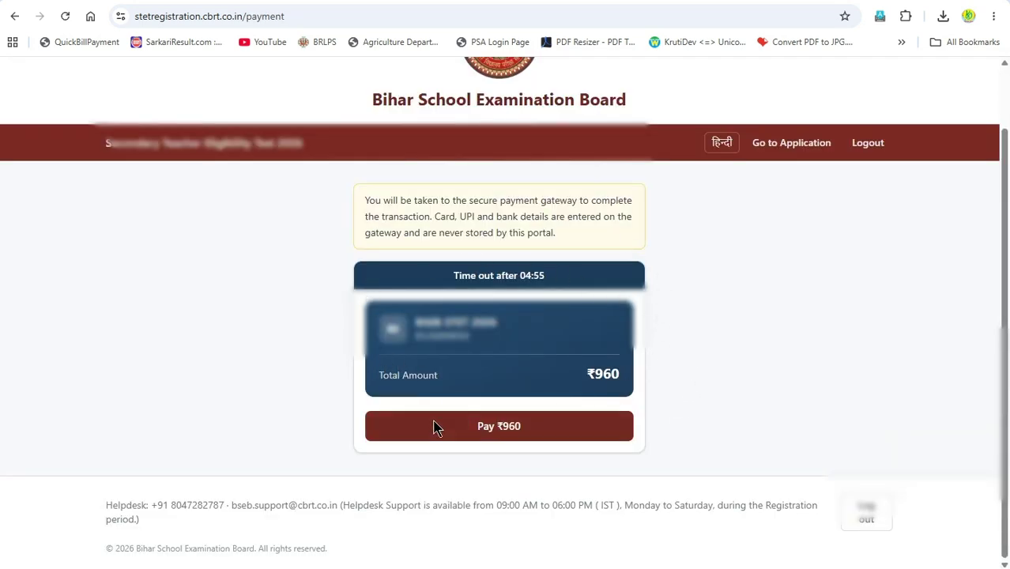
click(507, 431)
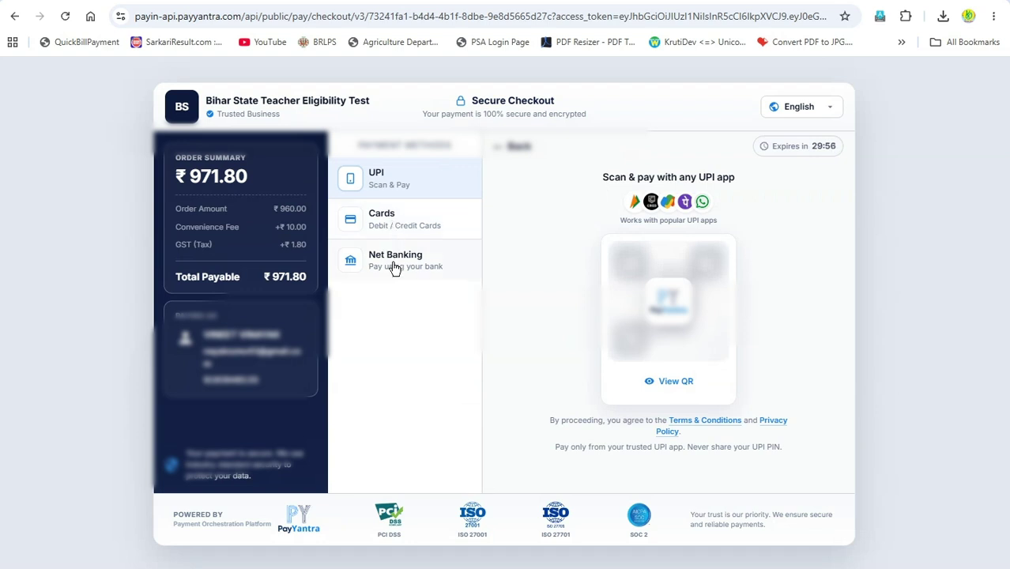
Step: Look at the card payment option, then choose UPI as the payment method and display its QR code
click(381, 223)
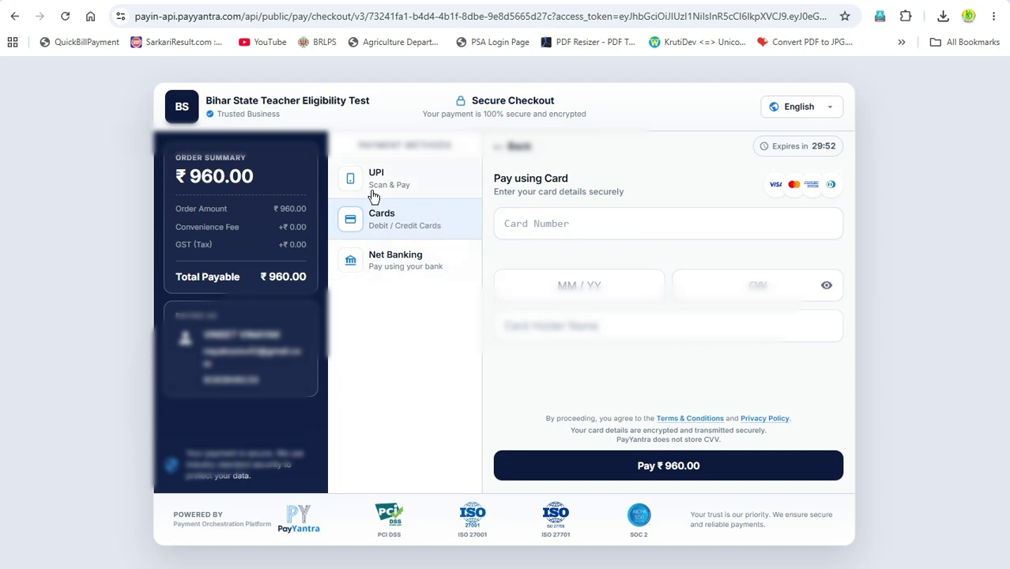
click(415, 179)
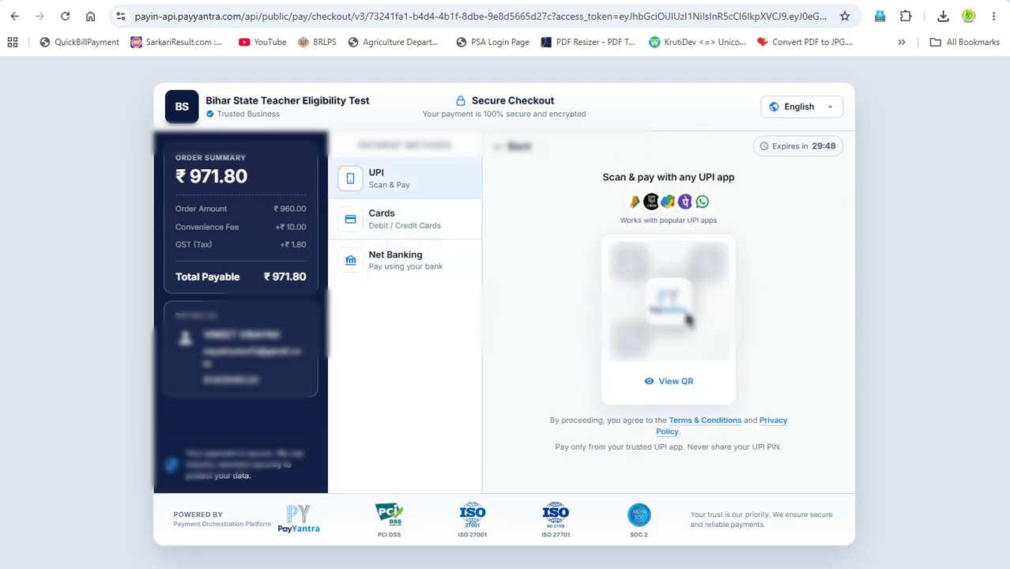
click(673, 384)
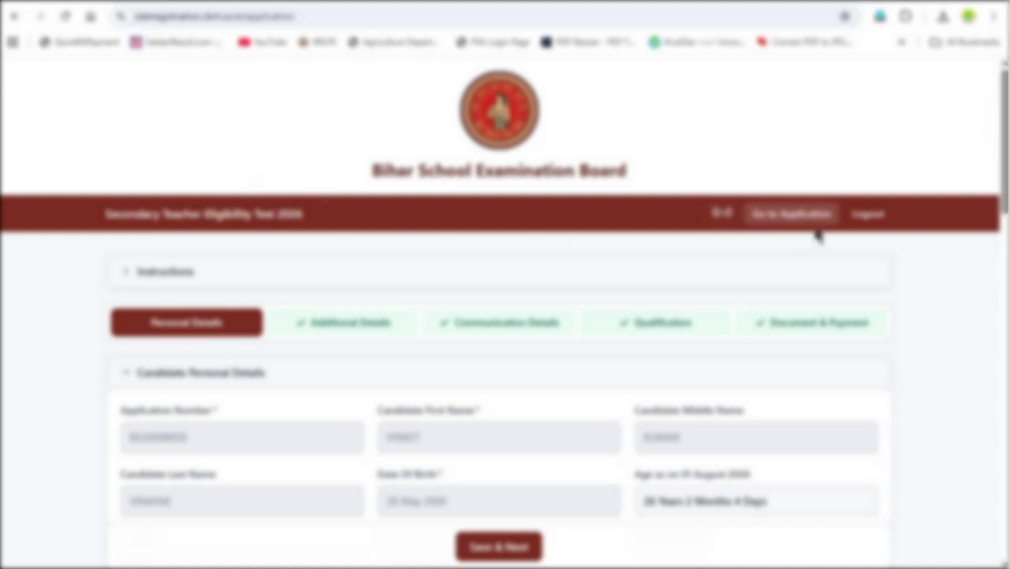
Step: Log out of the candidate portal and open YouTube in a new browser tab
click(868, 215)
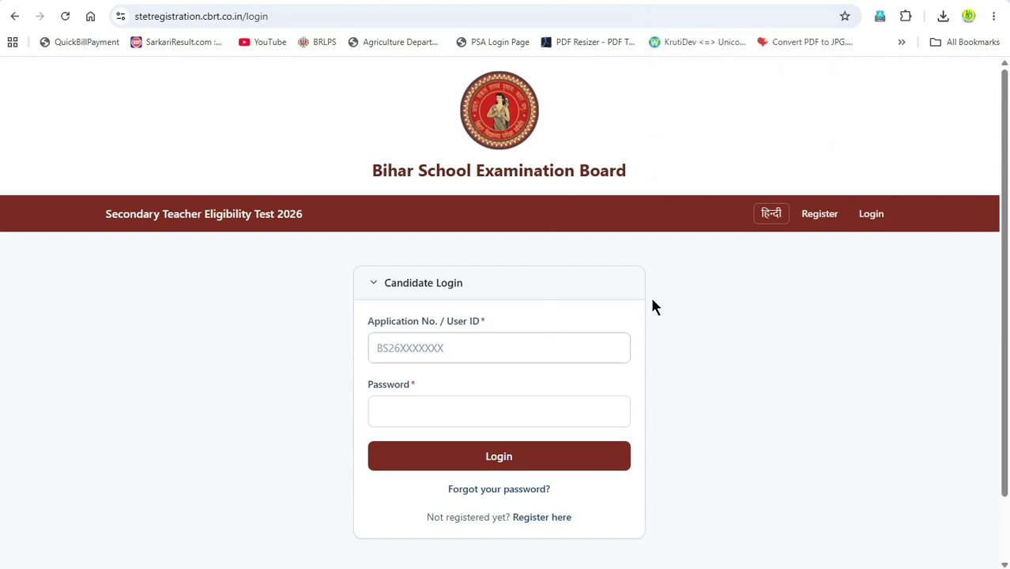
key(ctrl+t)
click(262, 42)
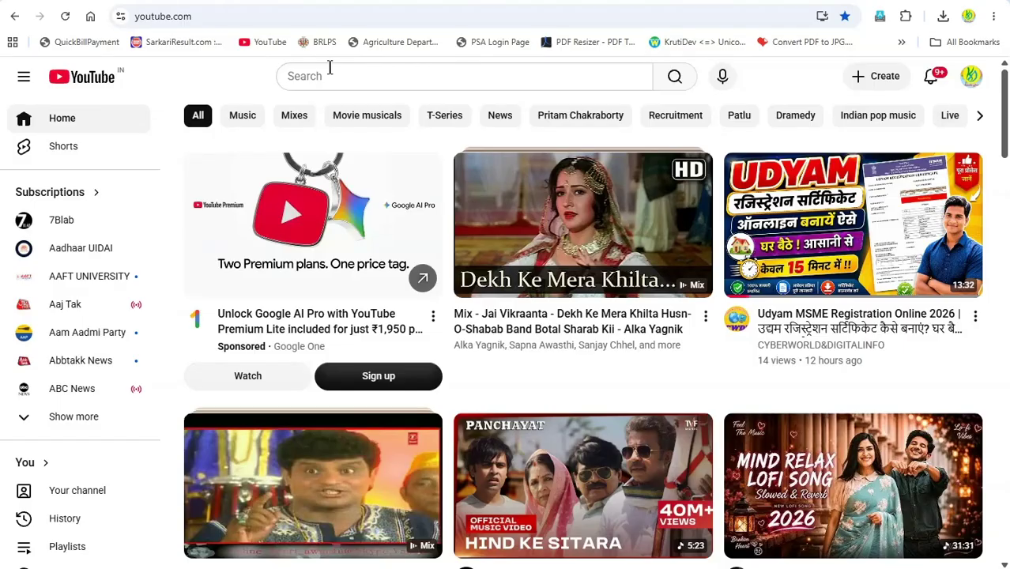
Step: Search YouTube for "cyberworld & digitalinfo", open the CYBERWORLD&DIGITALINFO channel and view the contact links in its full description
click(307, 79)
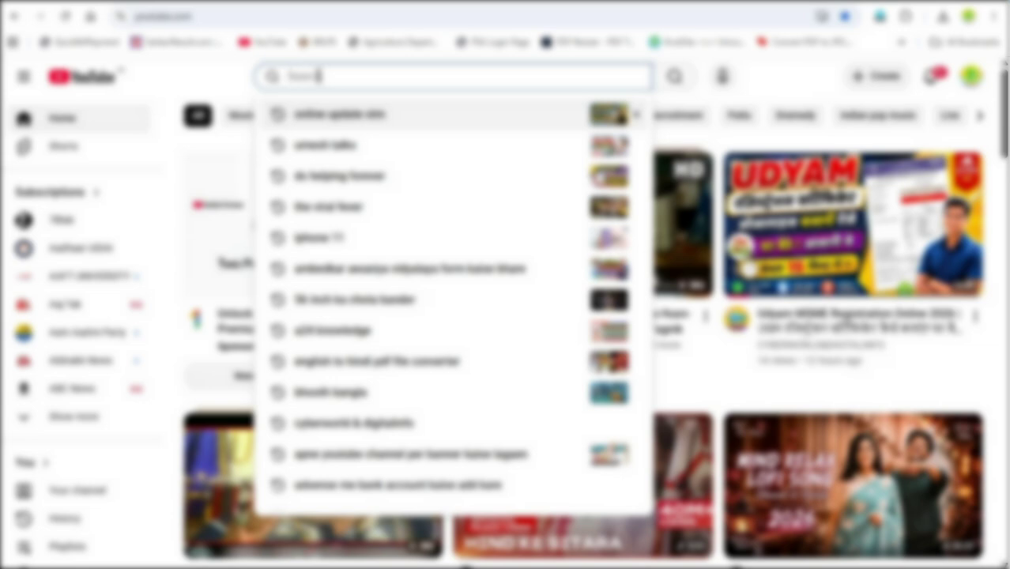
text(cy)
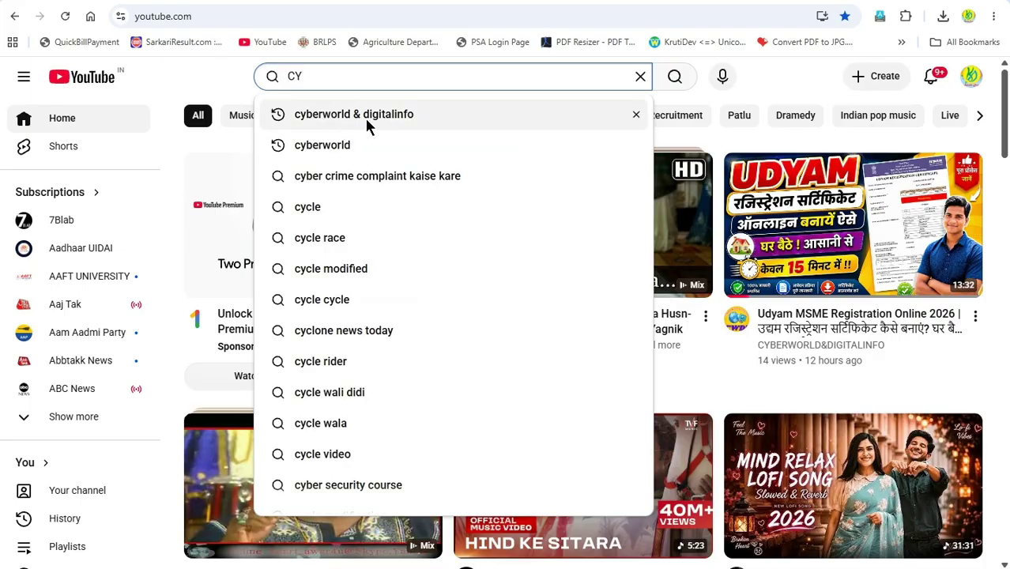
click(366, 119)
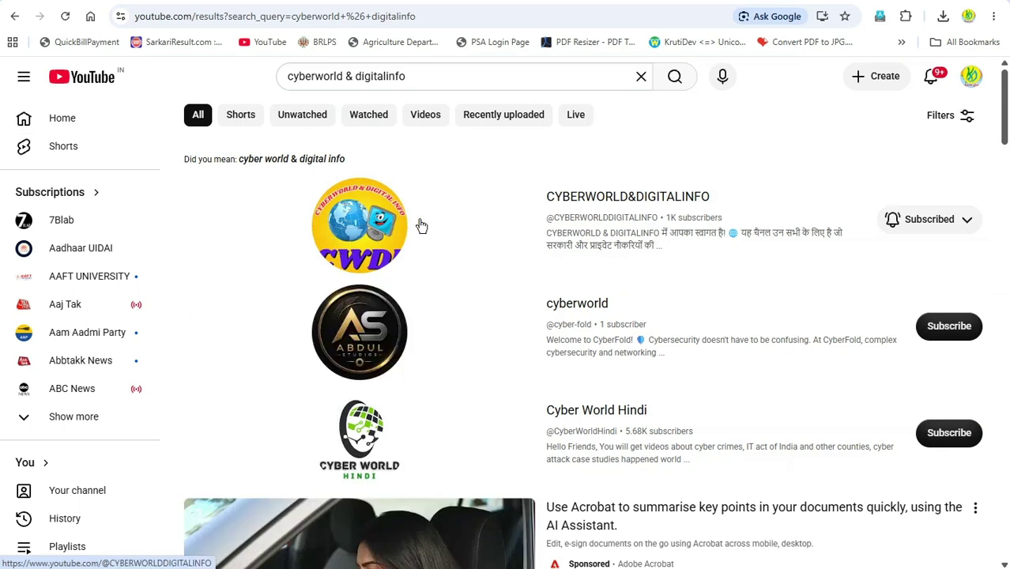
click(625, 202)
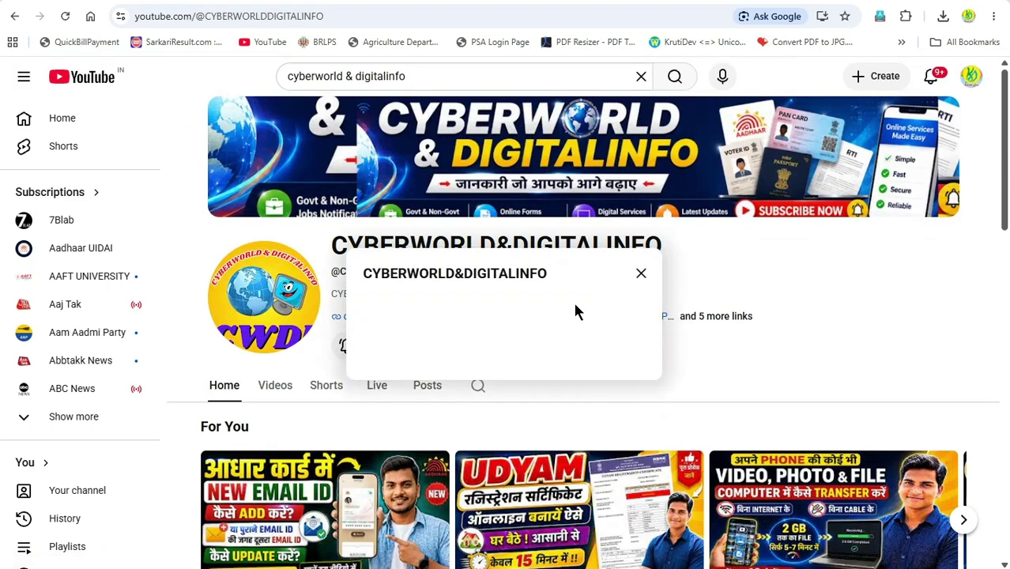
click(576, 301)
scroll(452, 317, down, 3)
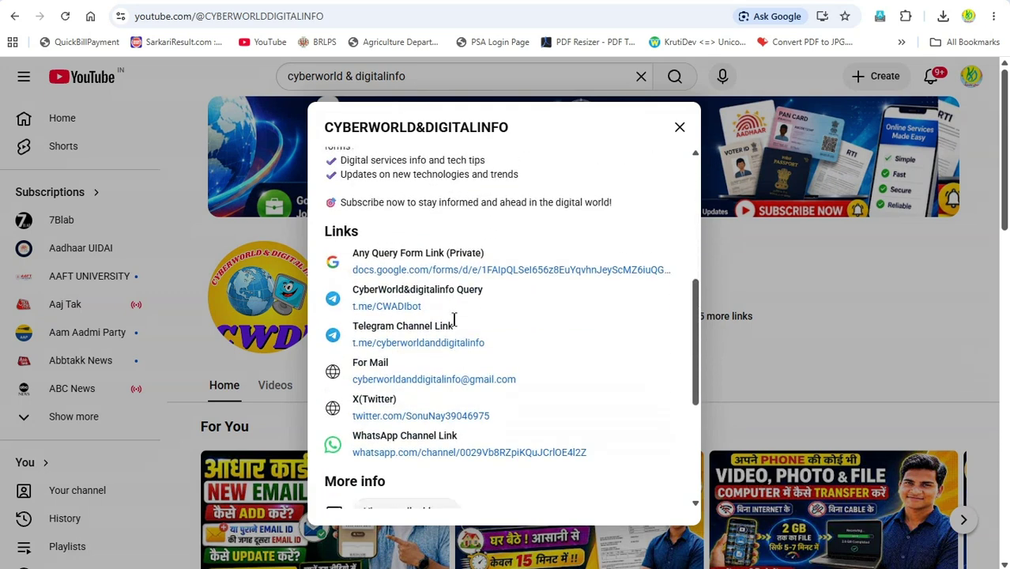